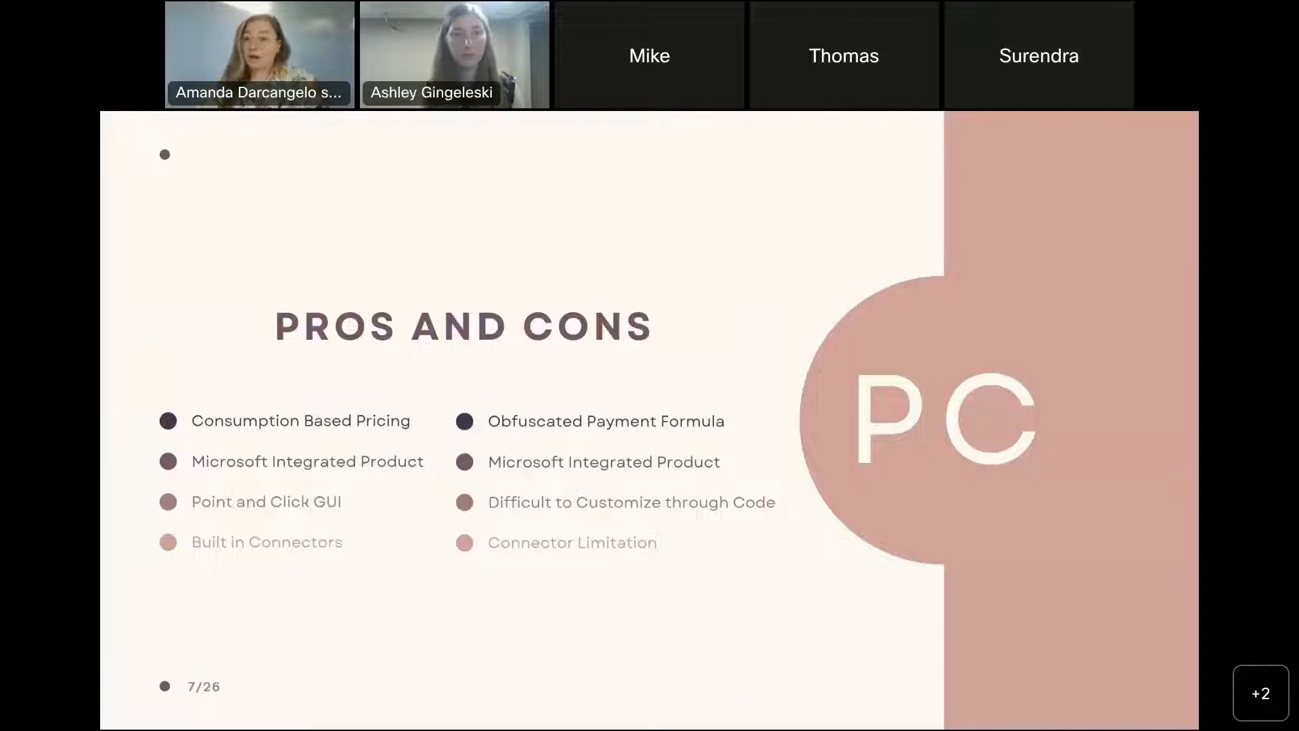
Leave the slide presentation and switch to the Azure portal's home page.
{"action": "left_click", "coordinate": [537, 222]}
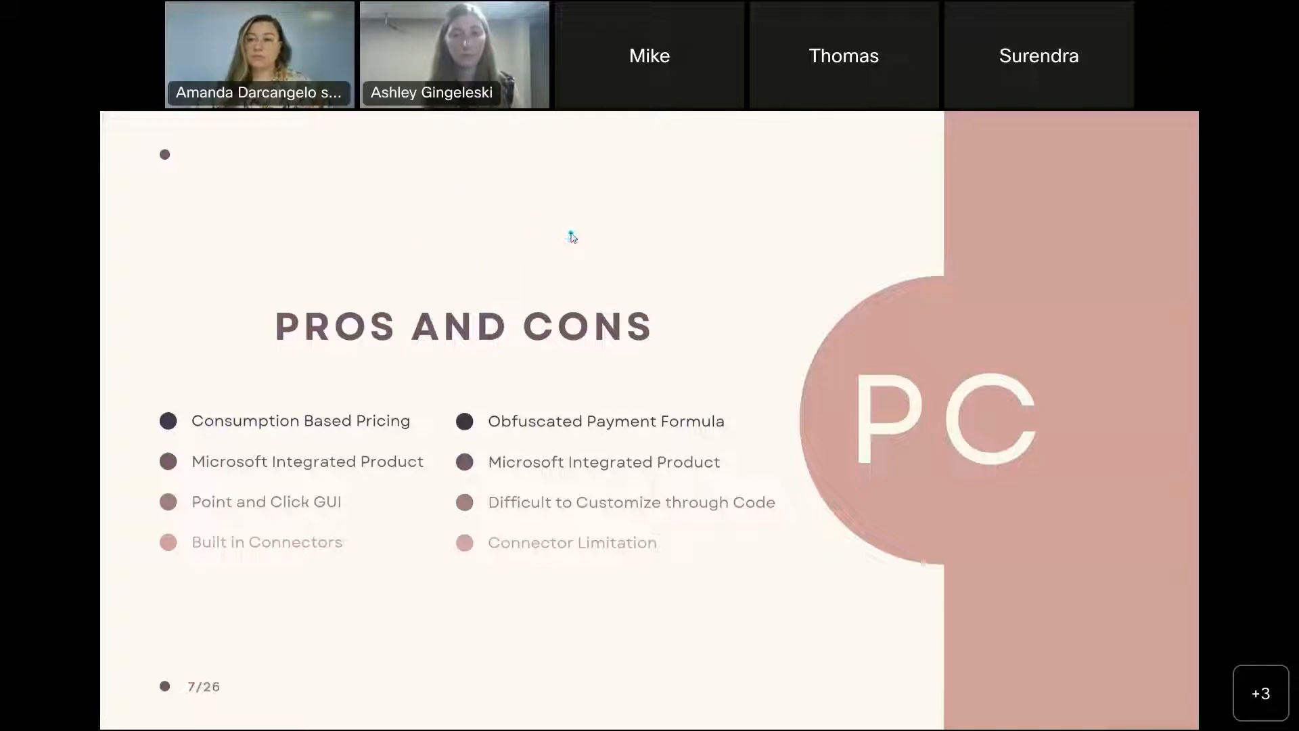
{"action": "key", "text": "Escape"}
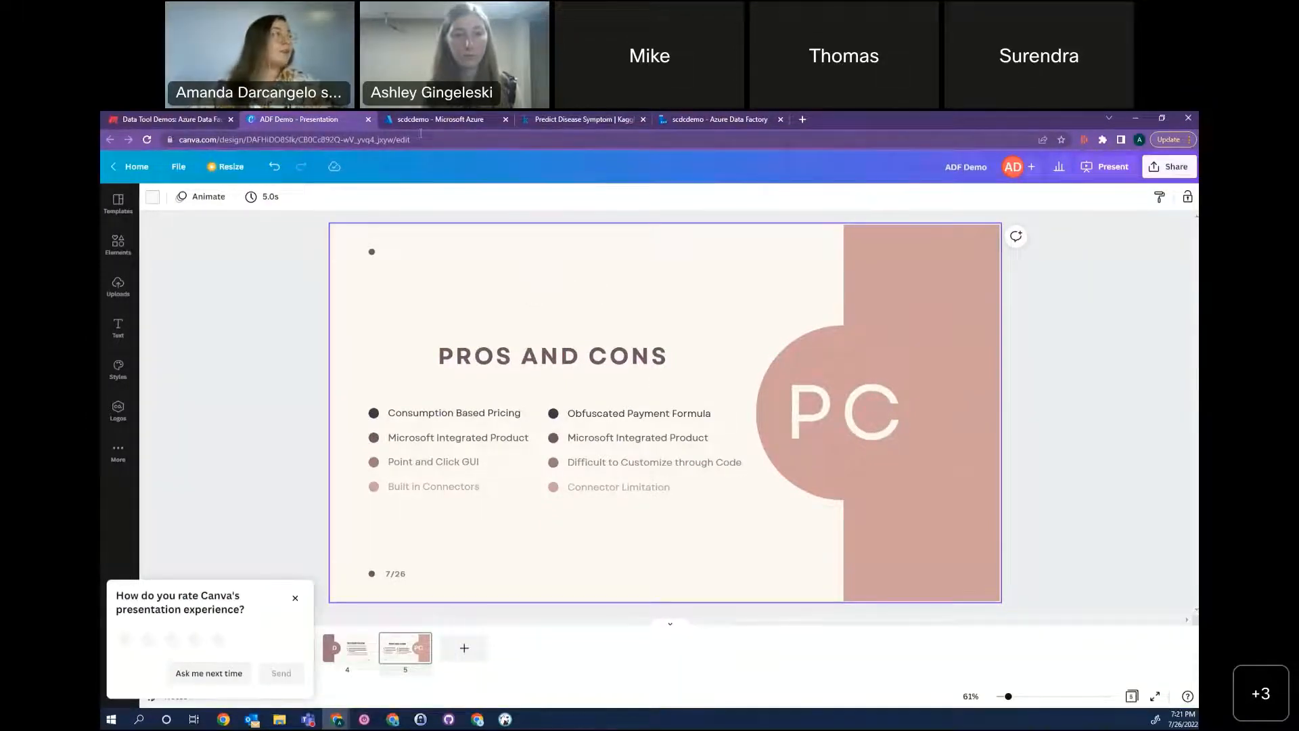
{"action": "left_click", "coordinate": [465, 122]}
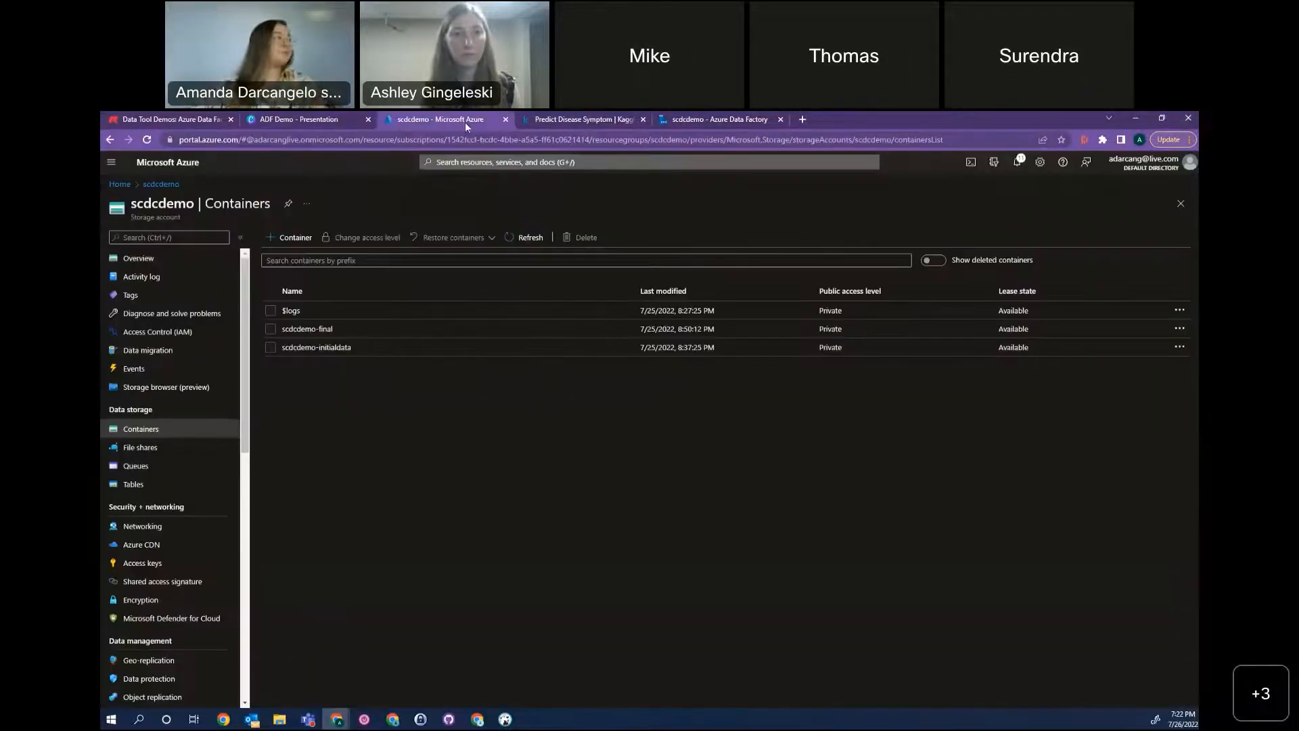
{"action": "left_click", "coordinate": [127, 184]}
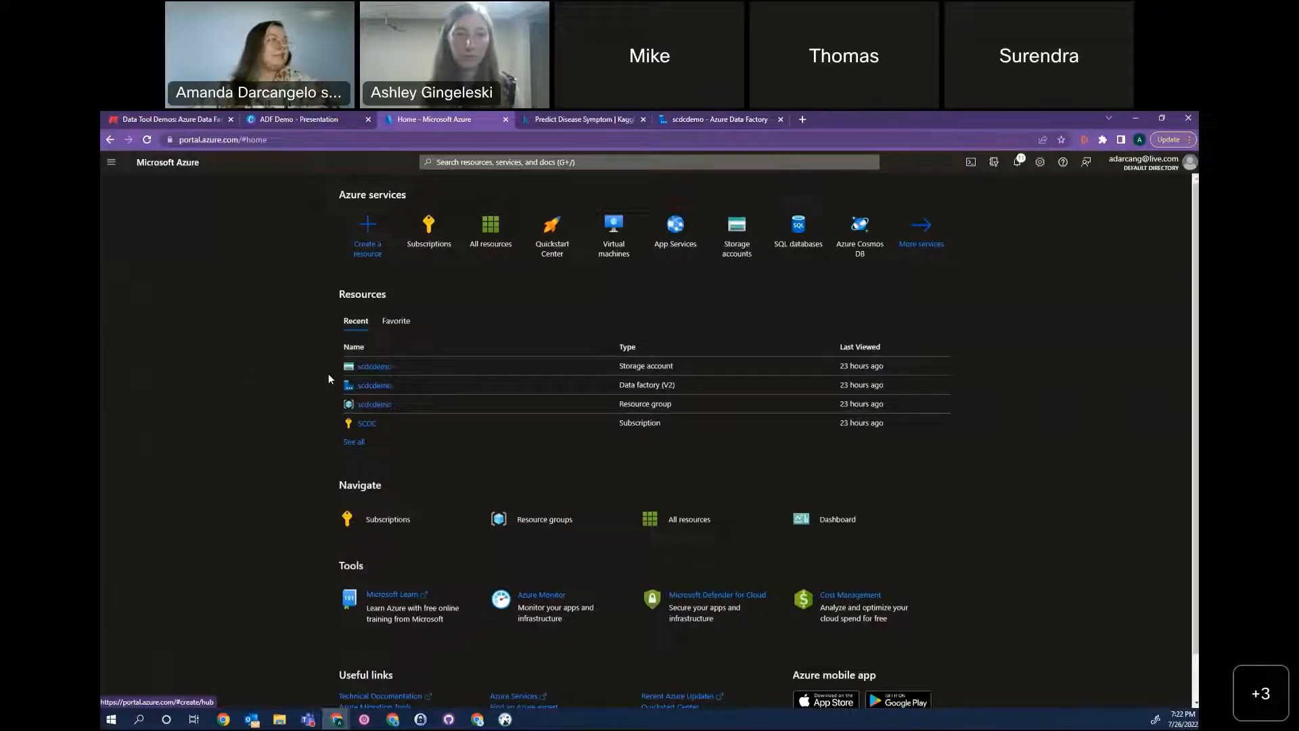
Search the resource marketplace for Data Factory and start creating a Data Factory resource.
{"action": "left_click", "coordinate": [372, 236]}
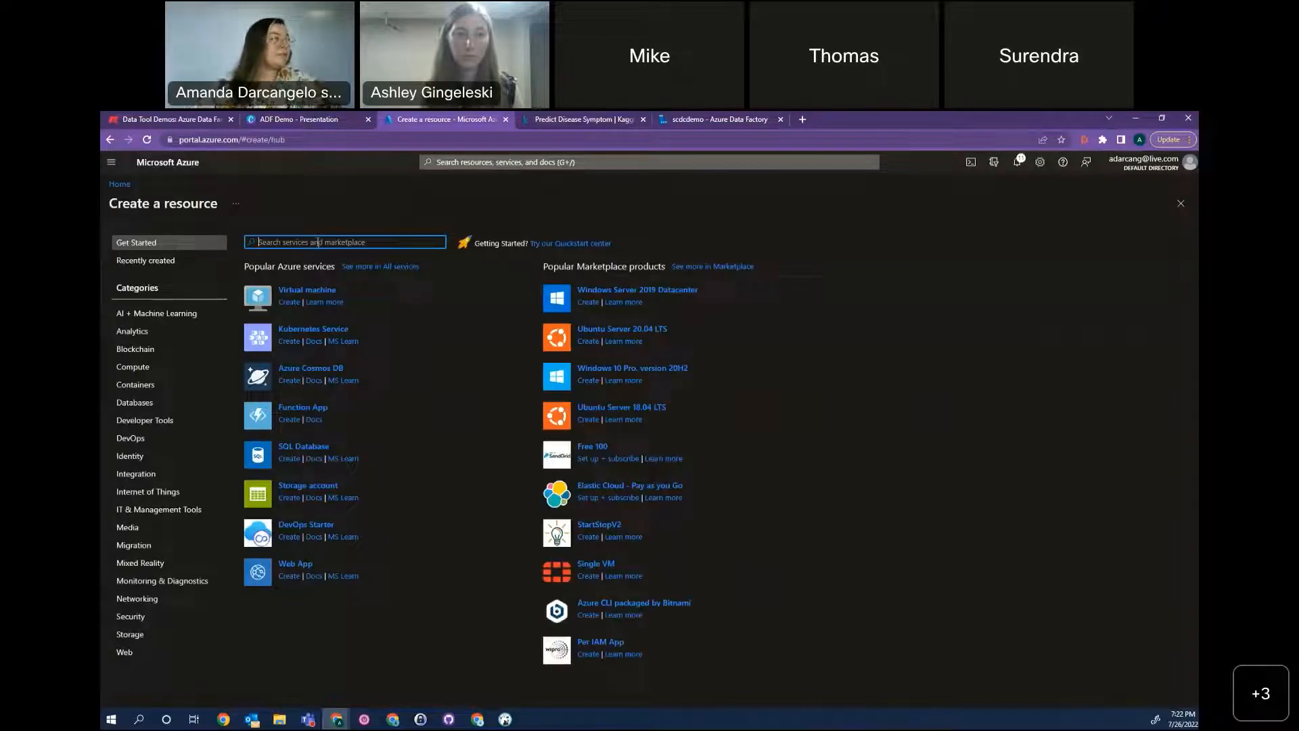
{"action": "type", "text": "data"}
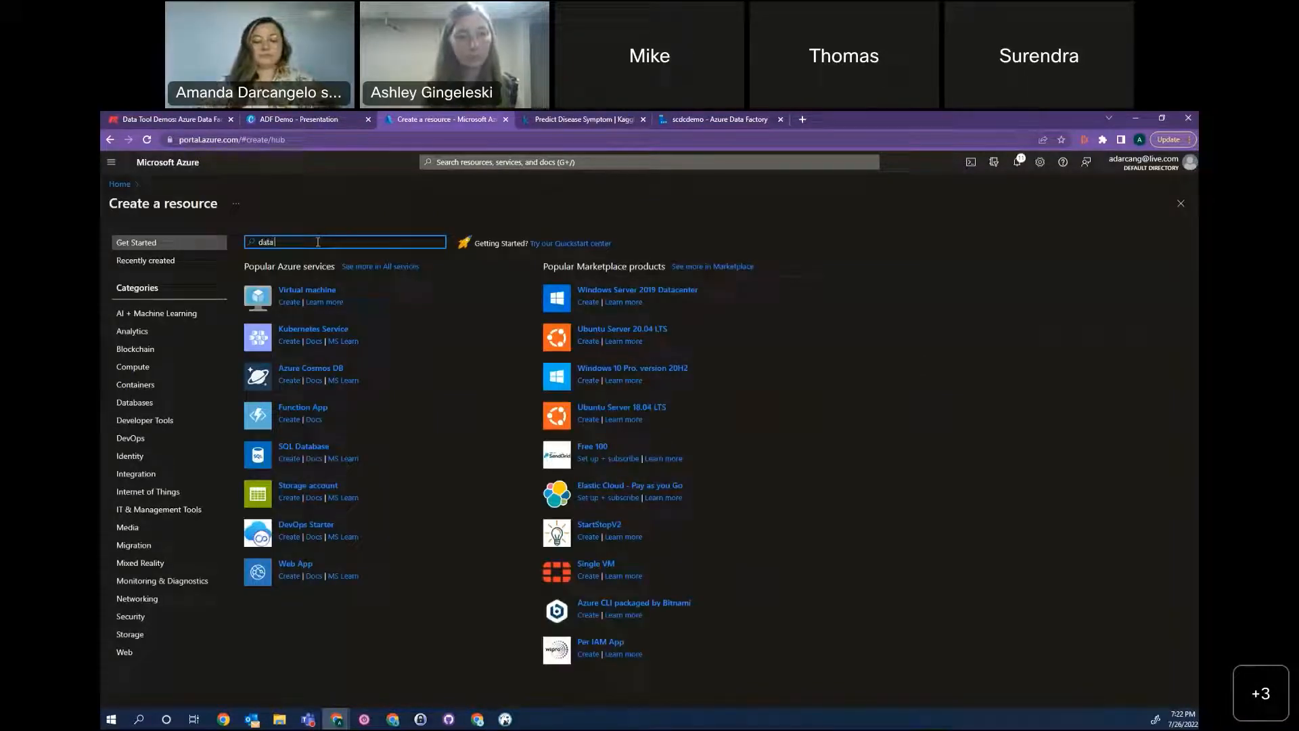
{"action": "type", "text": " fact"}
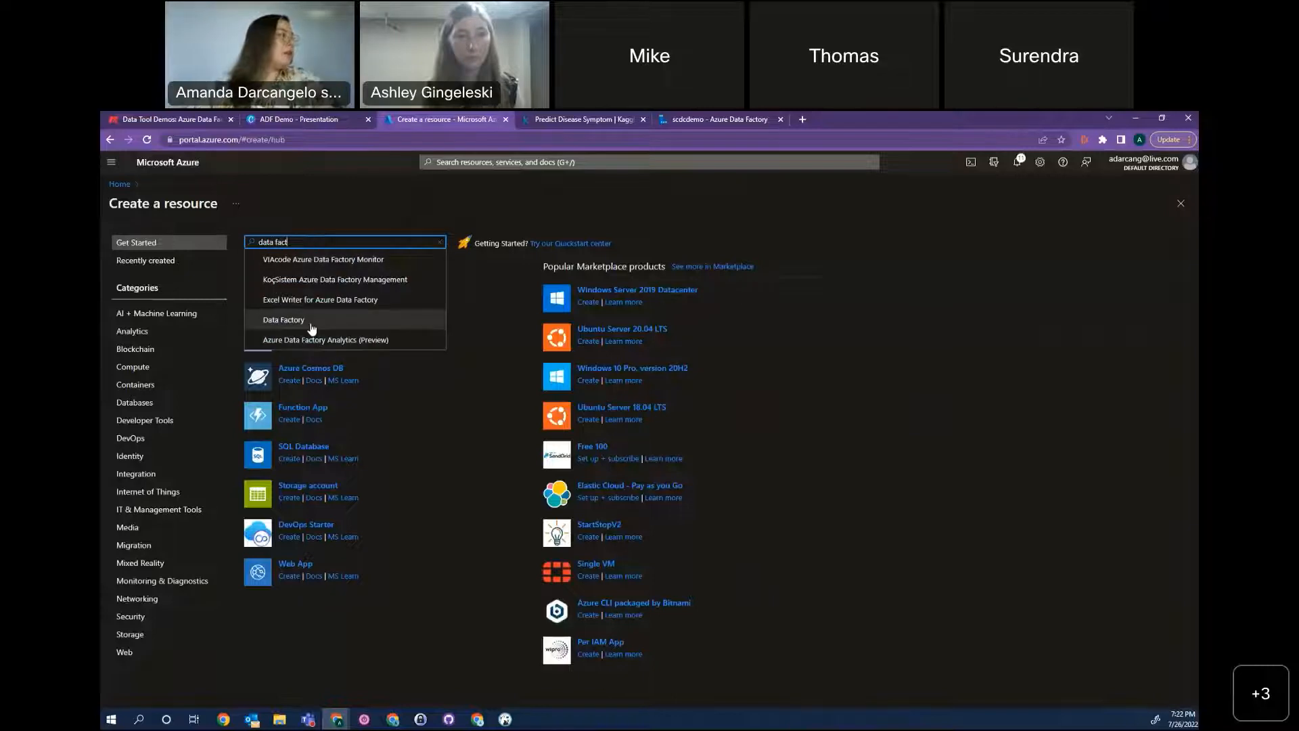
{"action": "left_click", "coordinate": [312, 328]}
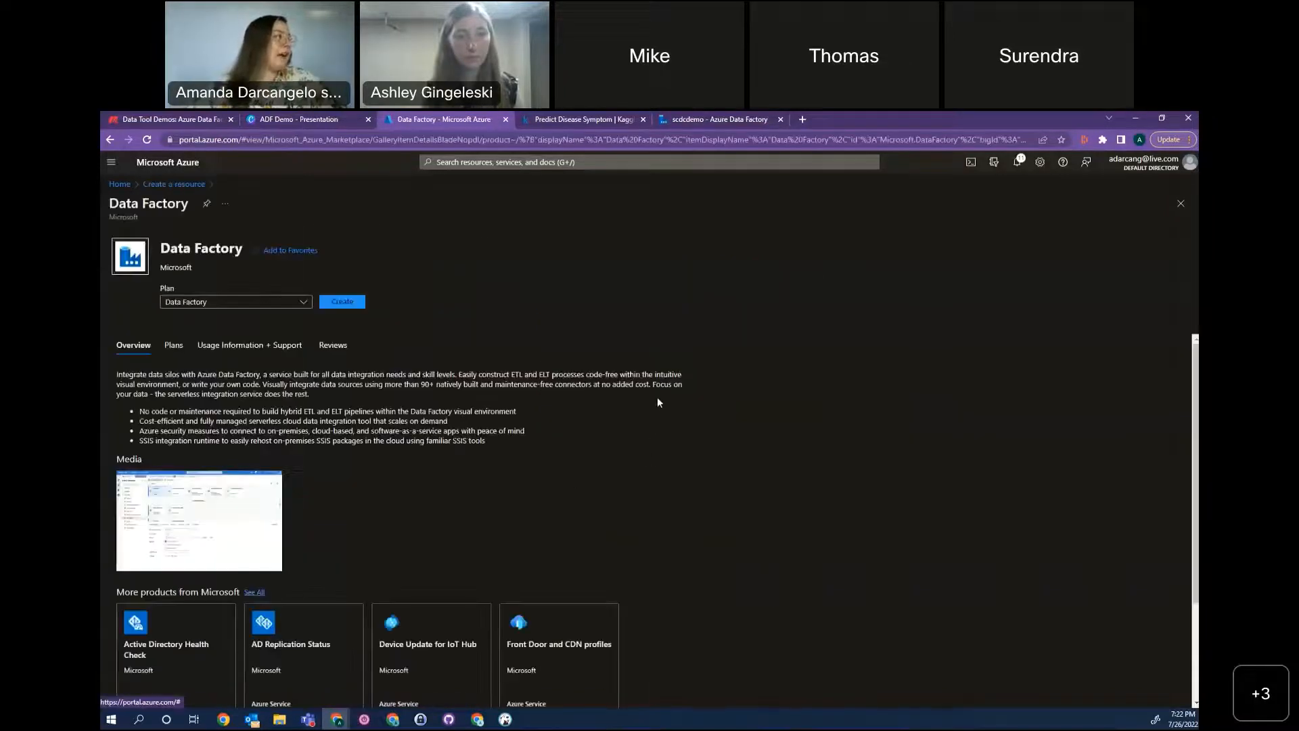
{"action": "left_click", "coordinate": [343, 319]}
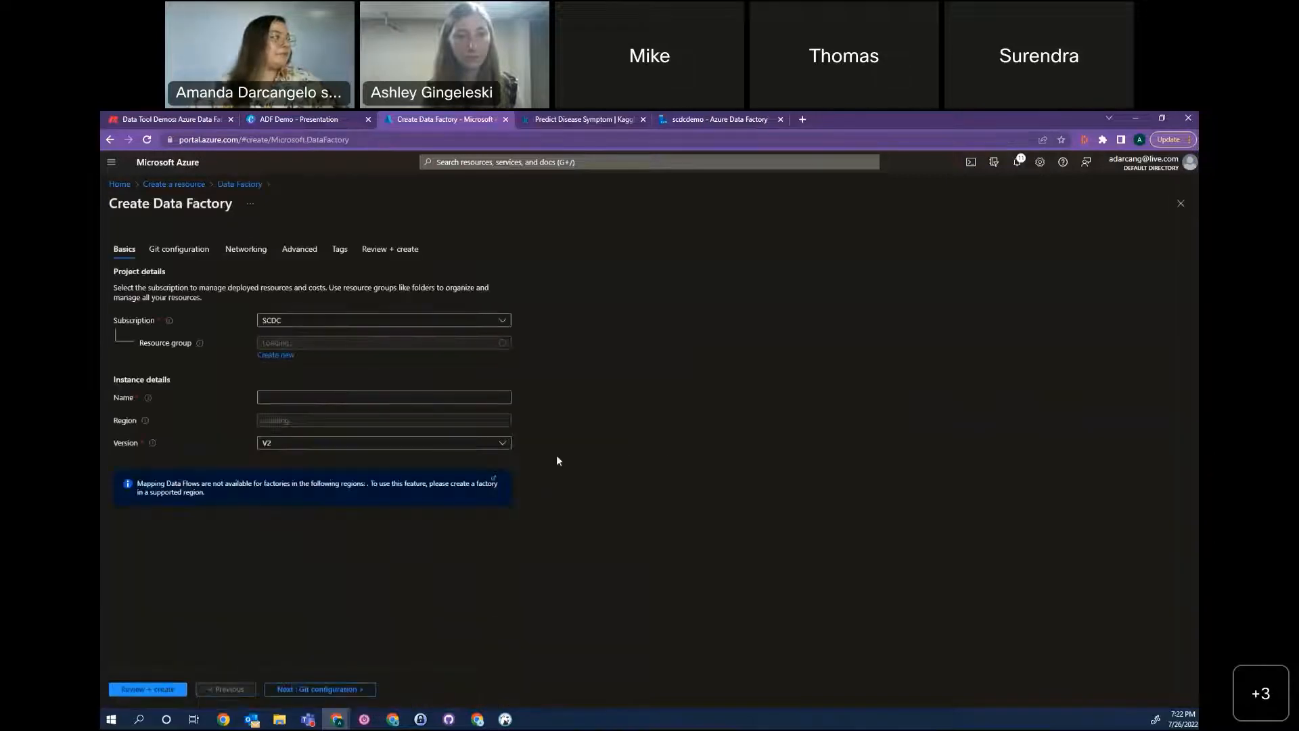
Assign the data factory to resource group scdcdemo, name it saltcitydemo, and proceed to its Git configuration.
{"action": "left_click", "coordinate": [314, 348]}
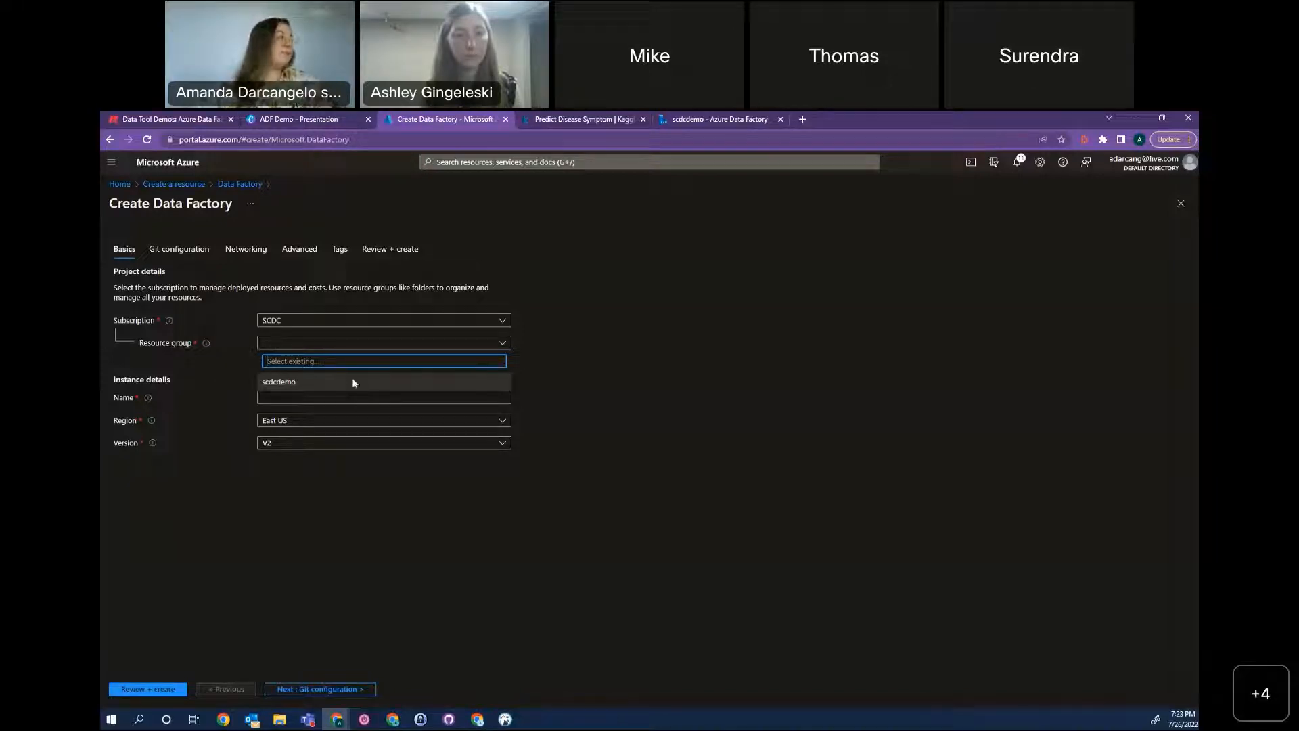
{"action": "left_click", "coordinate": [353, 381]}
{"action": "left_click", "coordinate": [311, 399]}
{"action": "type", "text": "saltcity"}
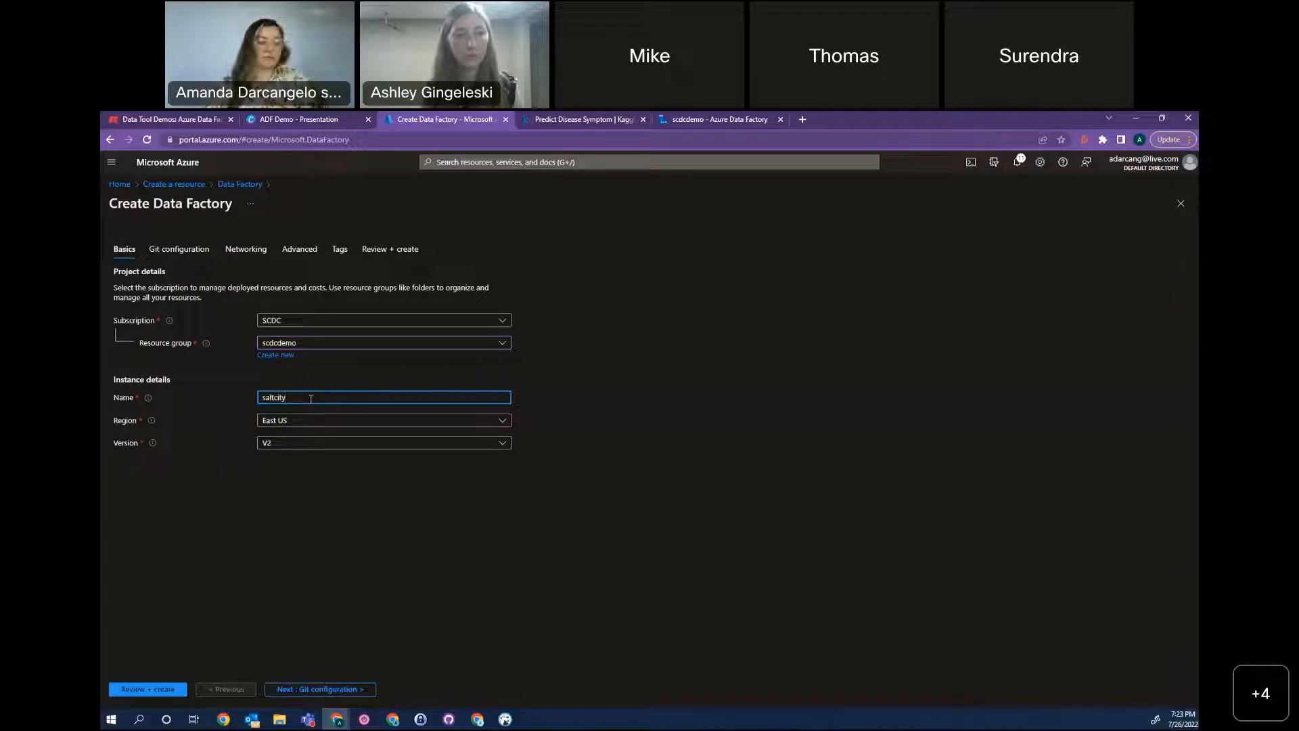
{"action": "type", "text": "demo"}
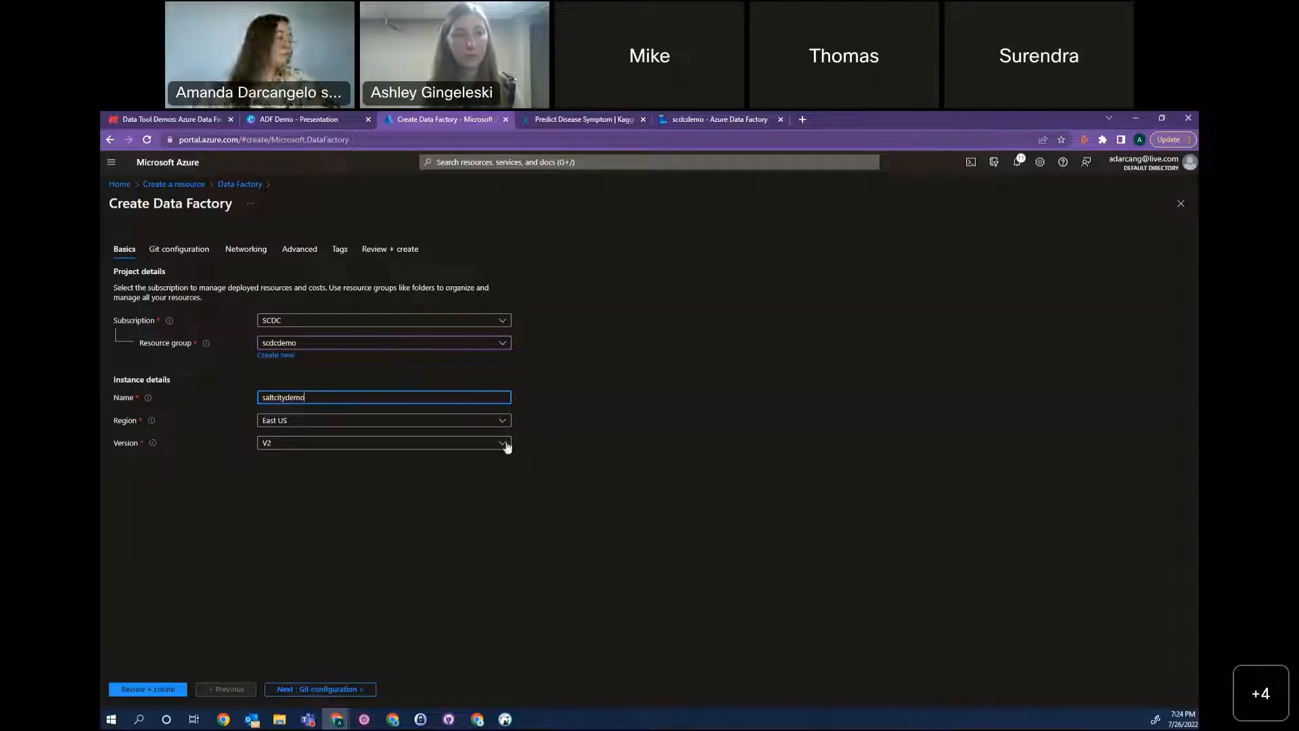
{"action": "left_click", "coordinate": [308, 690]}
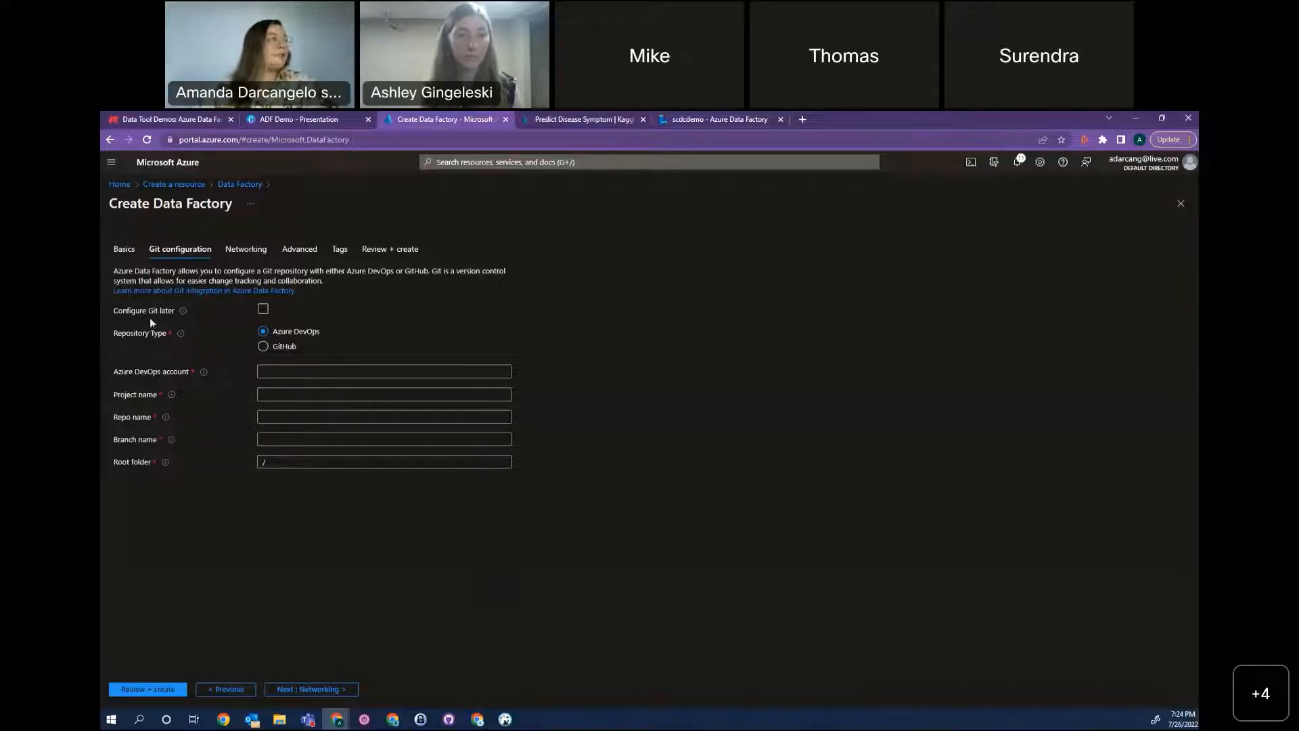
Enable Configure Git later, keep the default networking, encryption and tag settings, and create the data factory.
{"action": "left_click", "coordinate": [264, 308]}
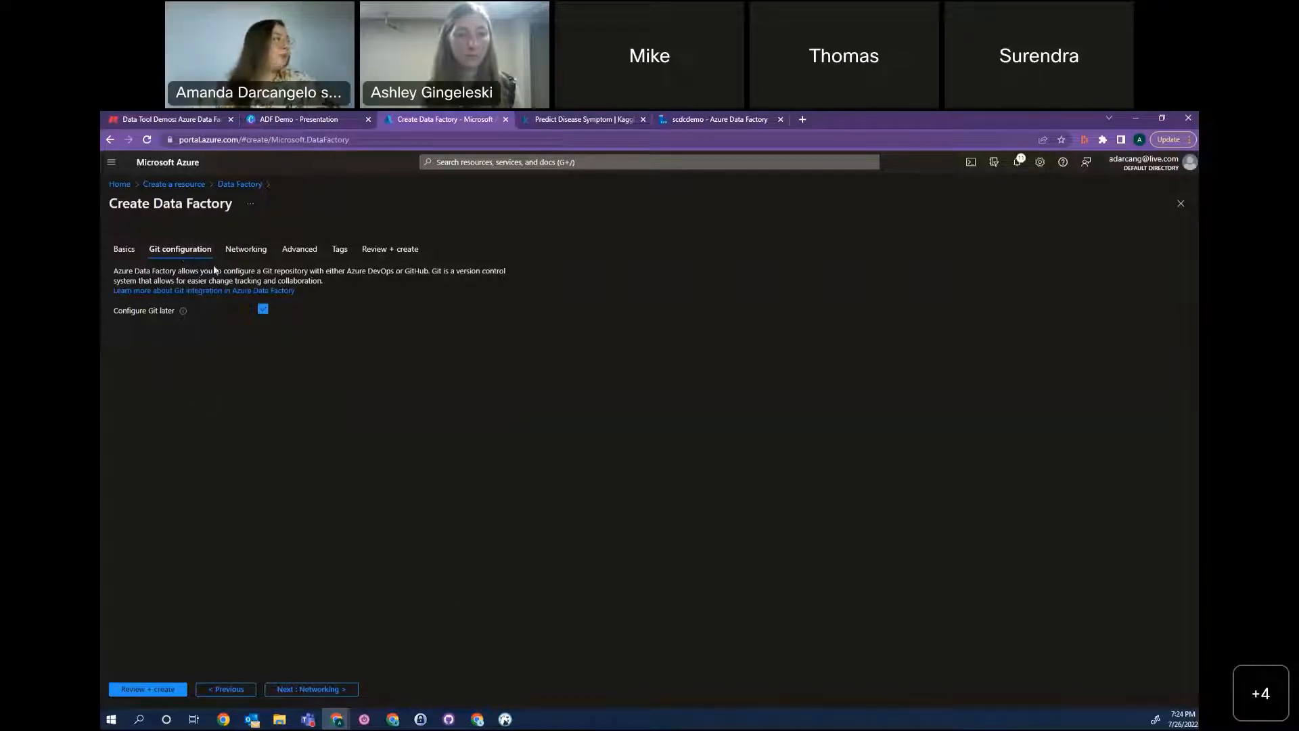
{"action": "left_click", "coordinate": [255, 250]}
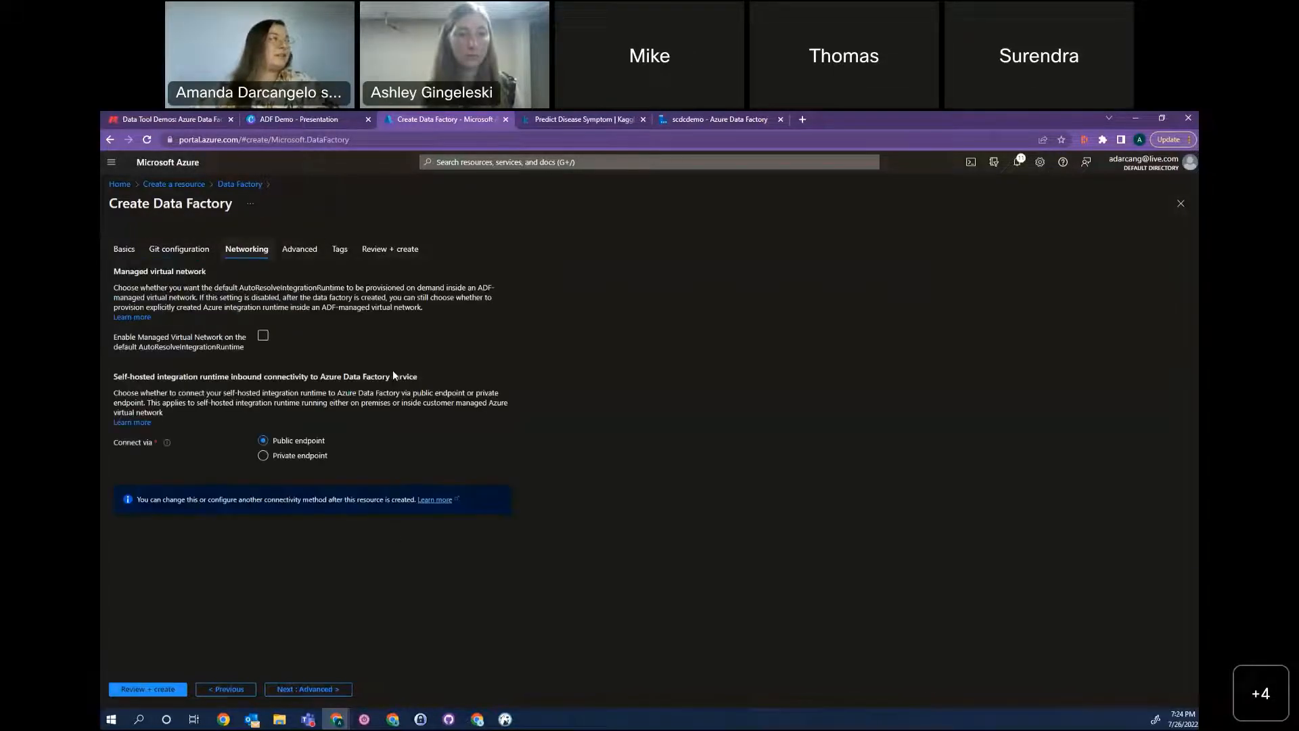
{"action": "left_click", "coordinate": [299, 250]}
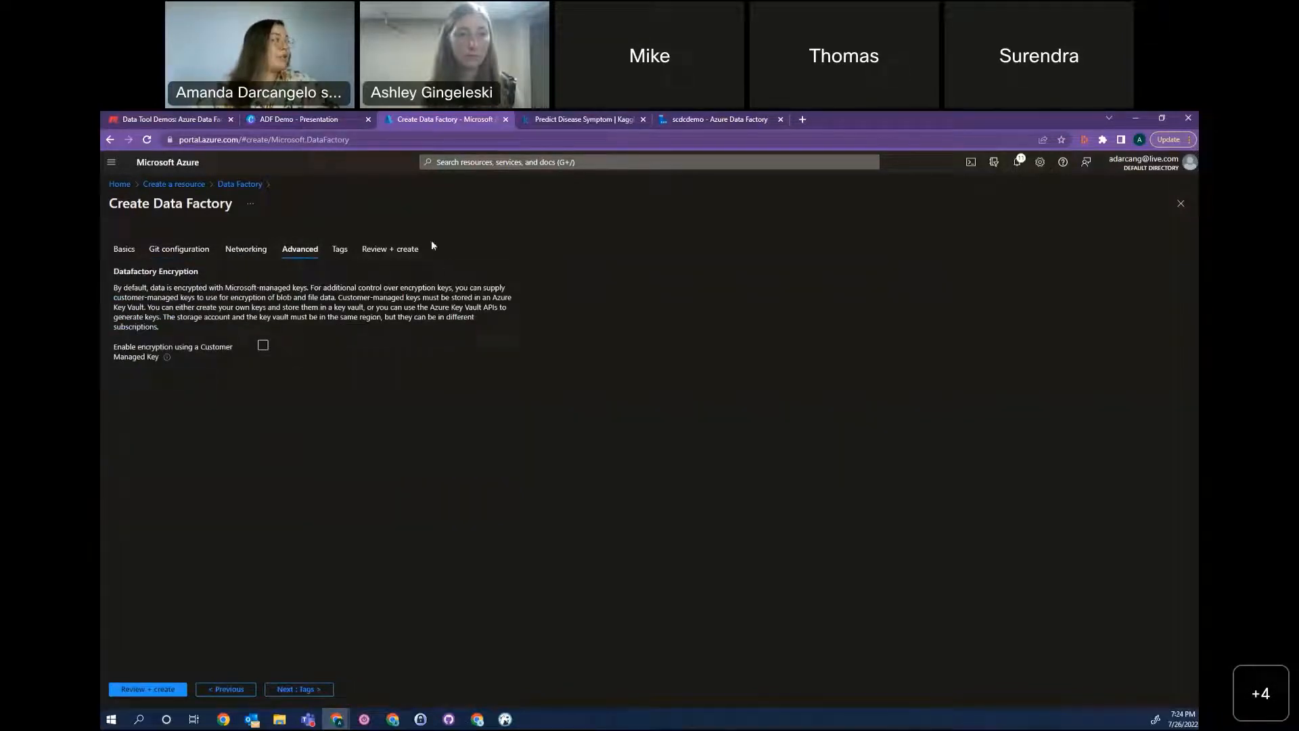
{"action": "left_click", "coordinate": [336, 251]}
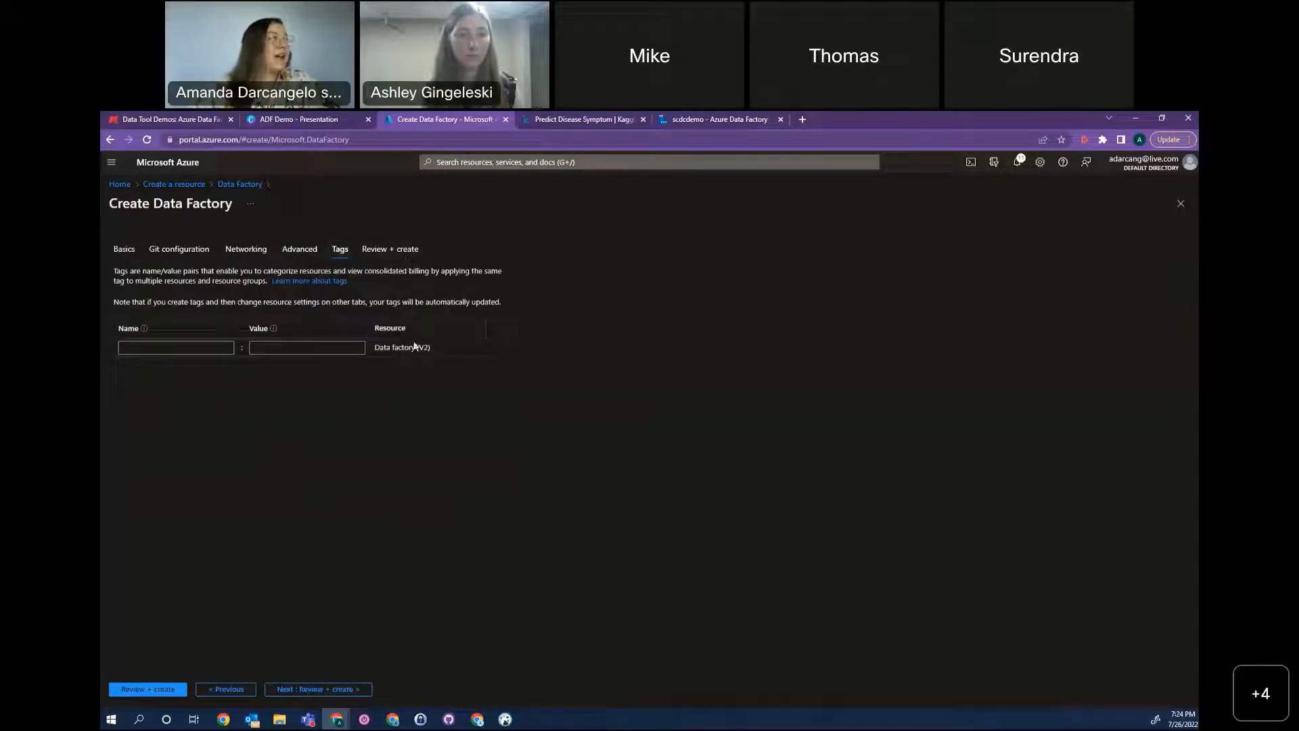
{"action": "left_click", "coordinate": [177, 689]}
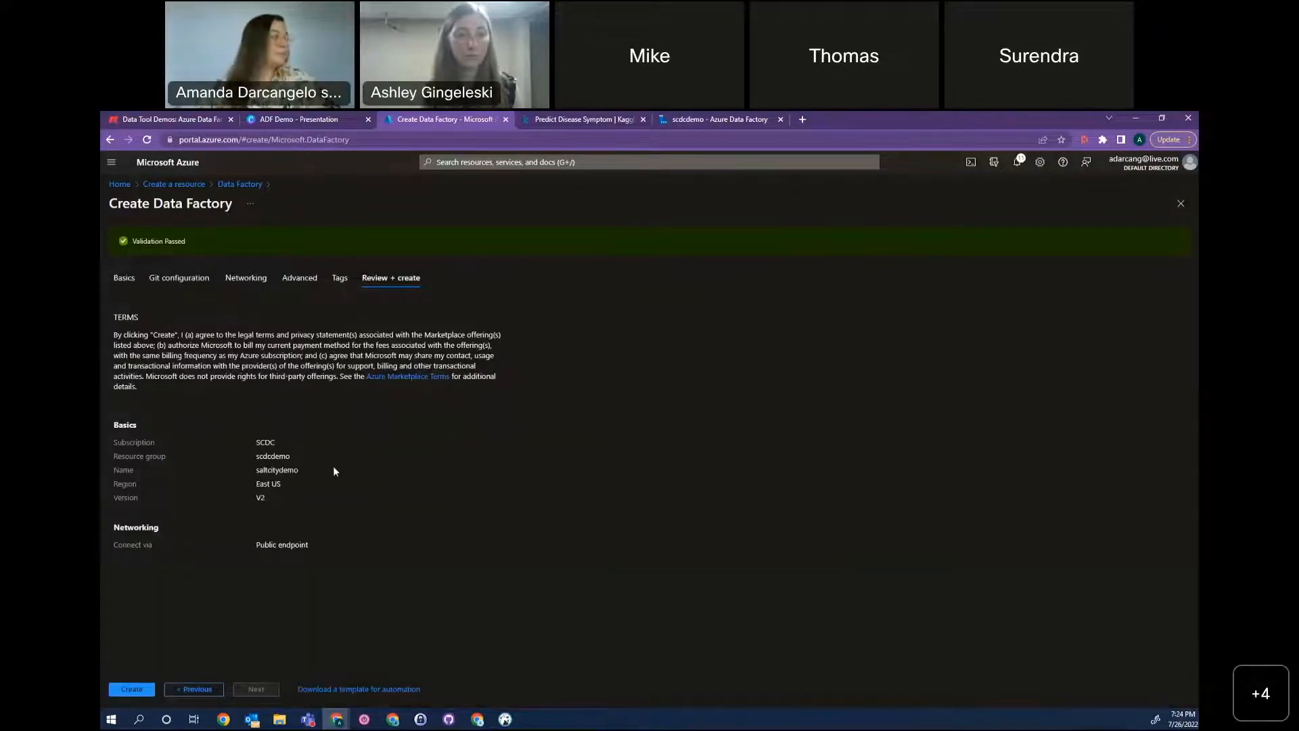
{"action": "left_click", "coordinate": [132, 688]}
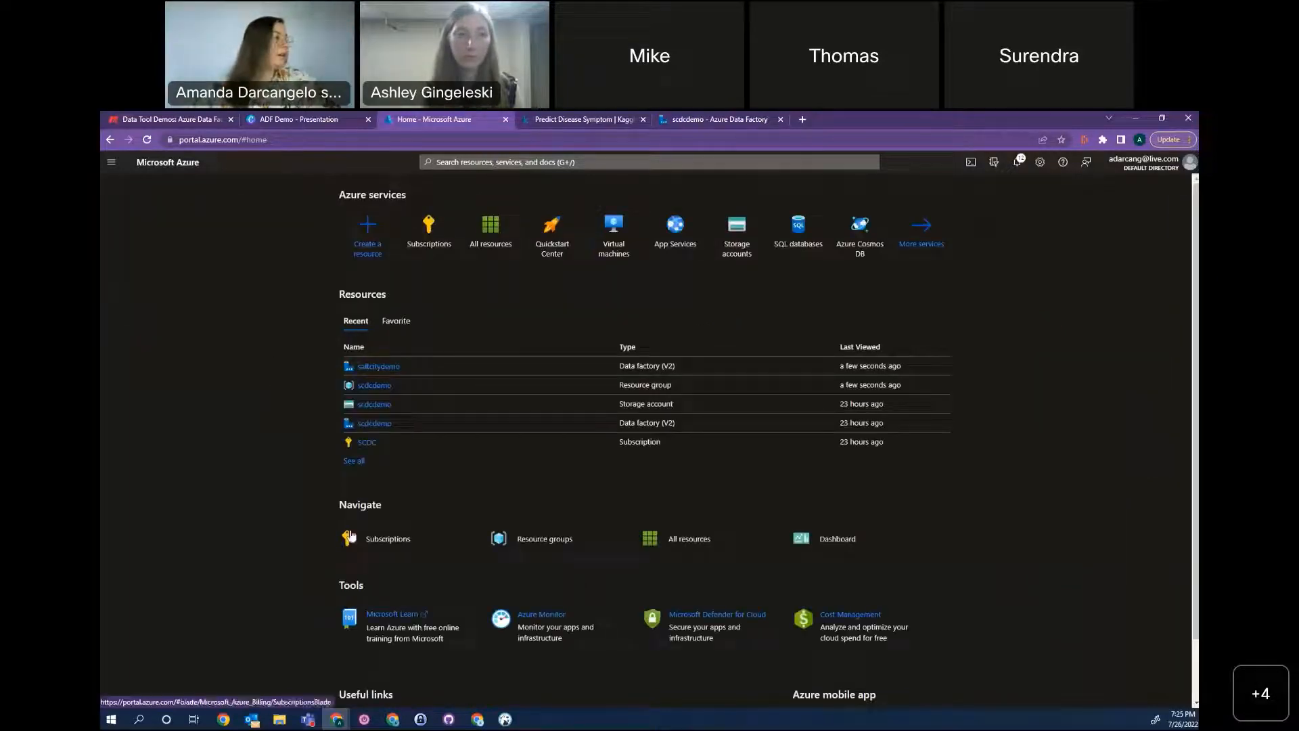
Open the existing scdcdemo data factory in Azure Data Factory Studio and go to its management area.
{"action": "left_click", "coordinate": [372, 423]}
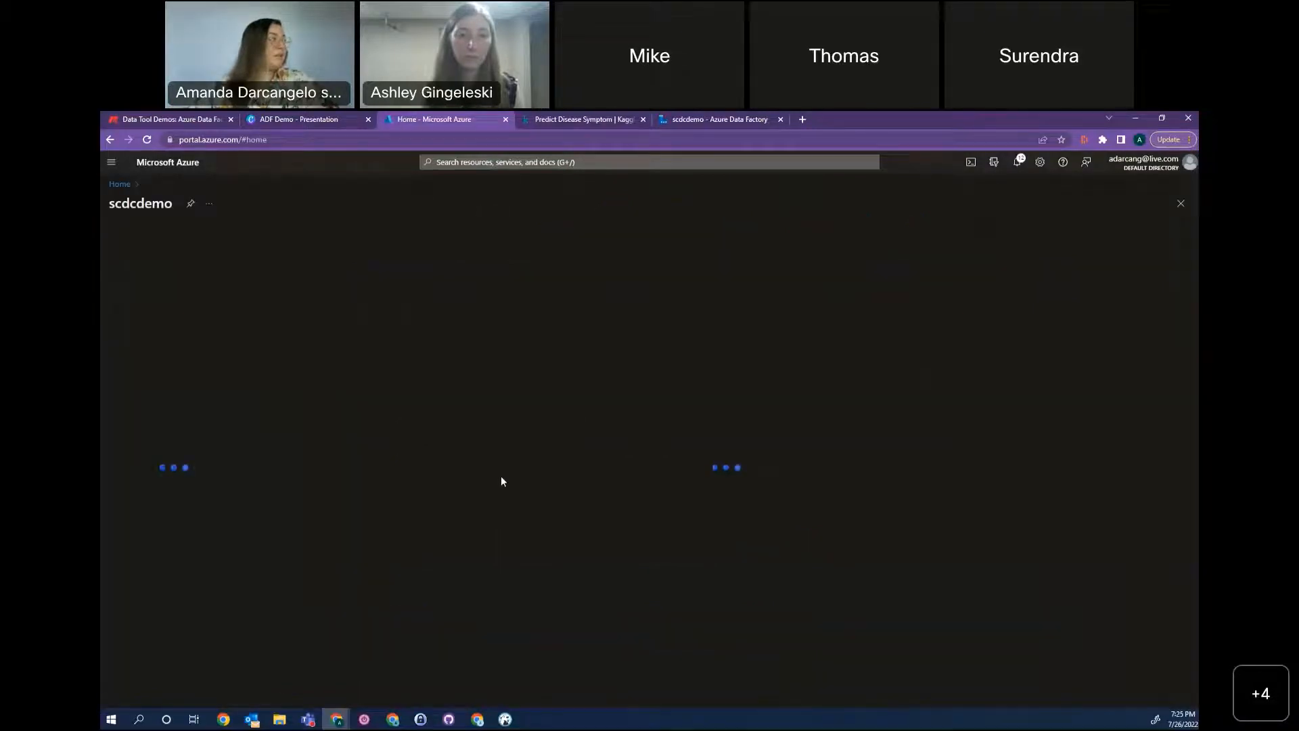
{"action": "left_click", "coordinate": [335, 418]}
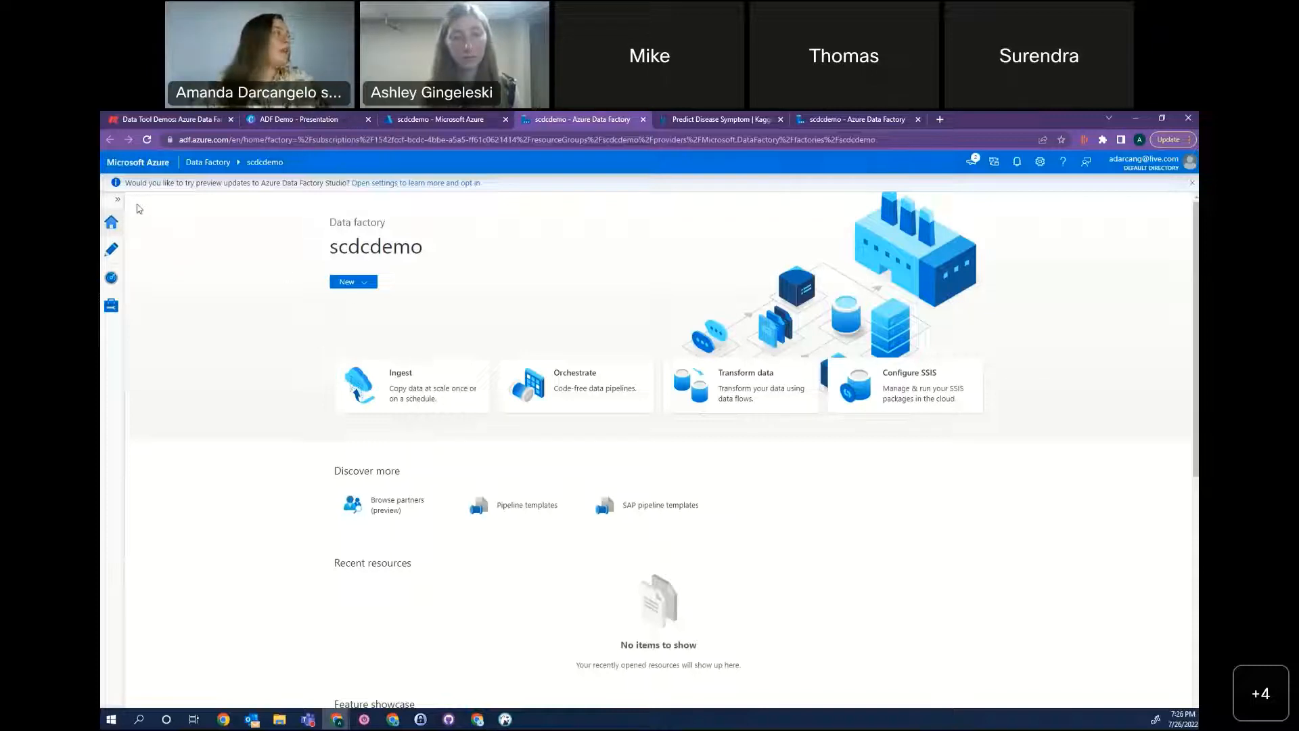
{"action": "left_click", "coordinate": [112, 303]}
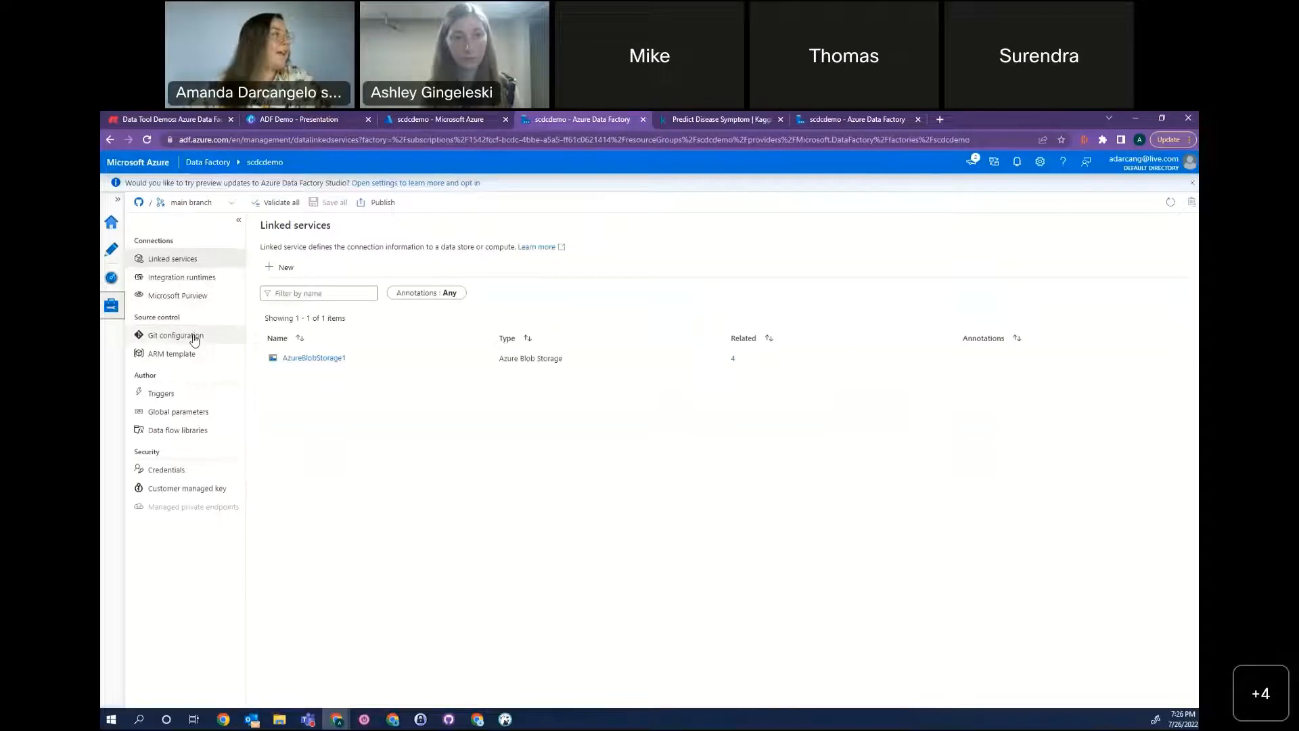
Examine the data factory's Git repository configuration, including the repository type, account and branches.
{"action": "left_click", "coordinate": [195, 338]}
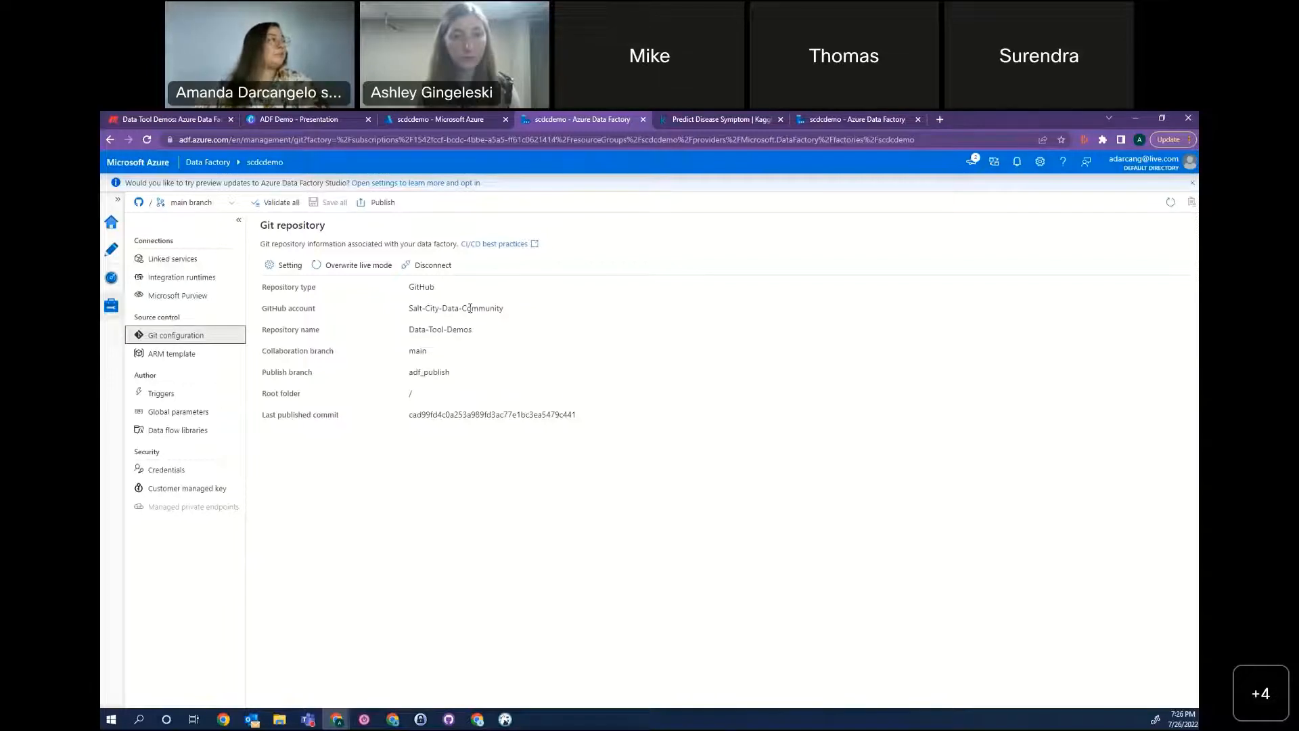
{"action": "left_click_drag", "start_coordinate": [415, 287], "coordinate": [436, 292]}
{"action": "left_click", "coordinate": [477, 350]}
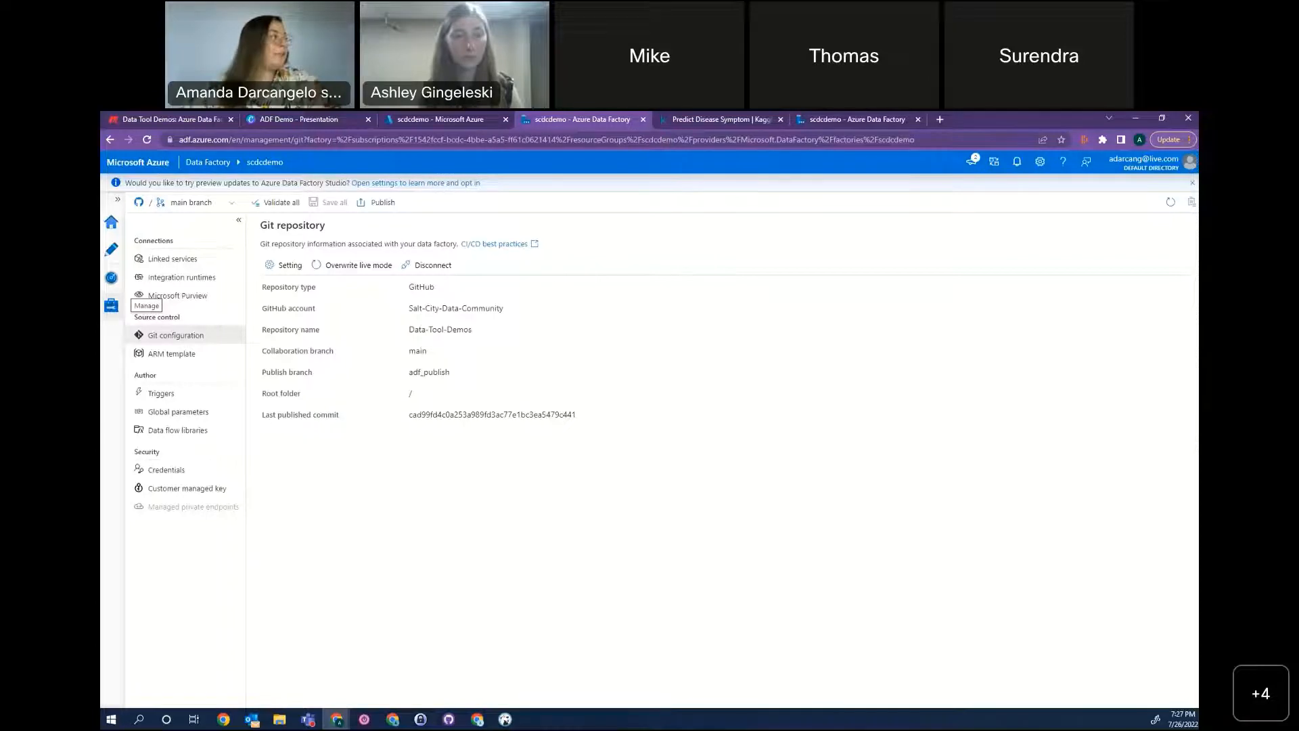
Examine the data store connectors offered for a new linked service, and close the list without adding one.
{"action": "left_click", "coordinate": [195, 262]}
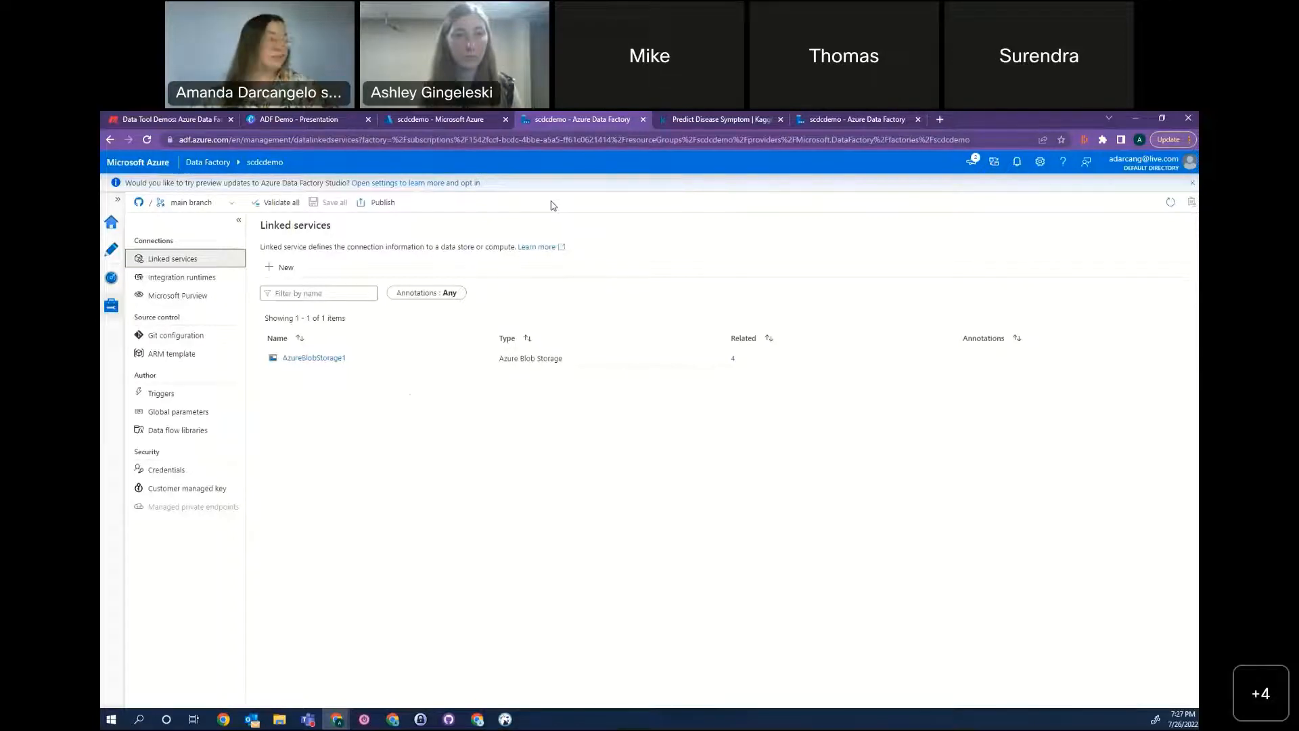
{"action": "left_click", "coordinate": [287, 268]}
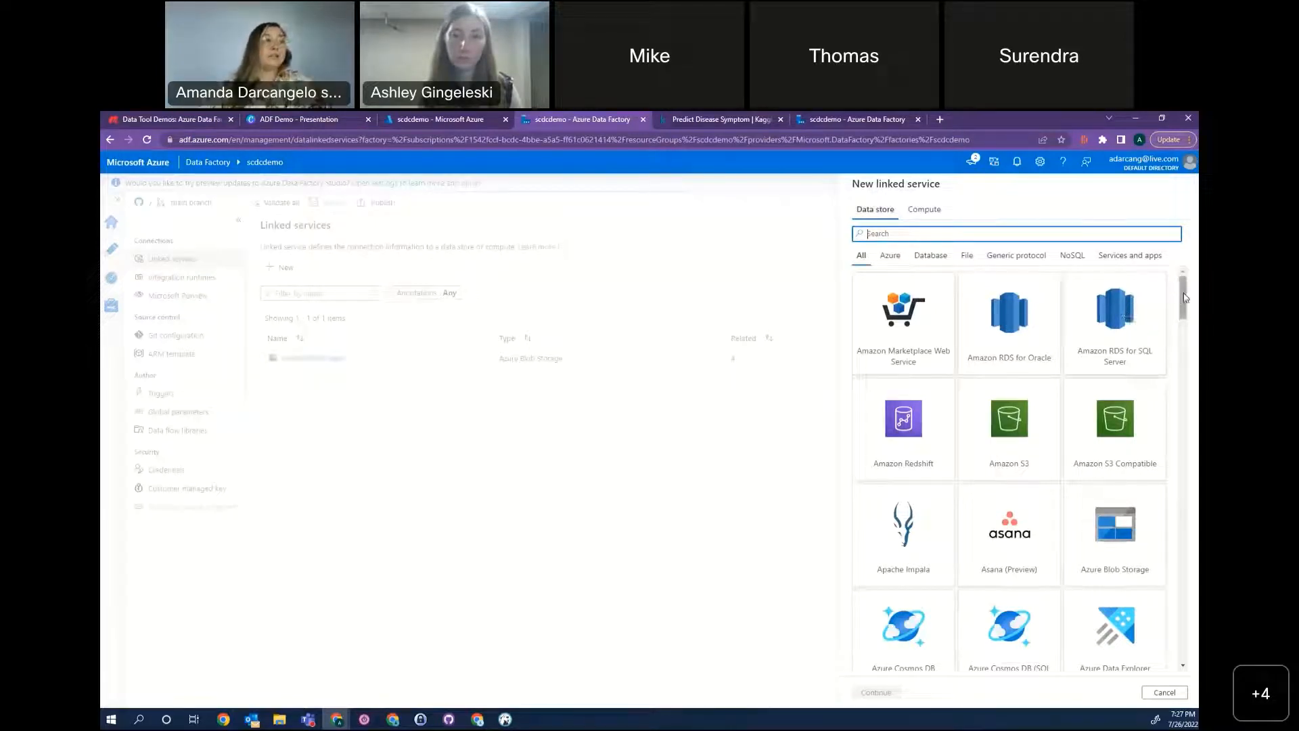
{"action": "left_click_drag", "start_coordinate": [1181, 297], "coordinate": [1184, 302]}
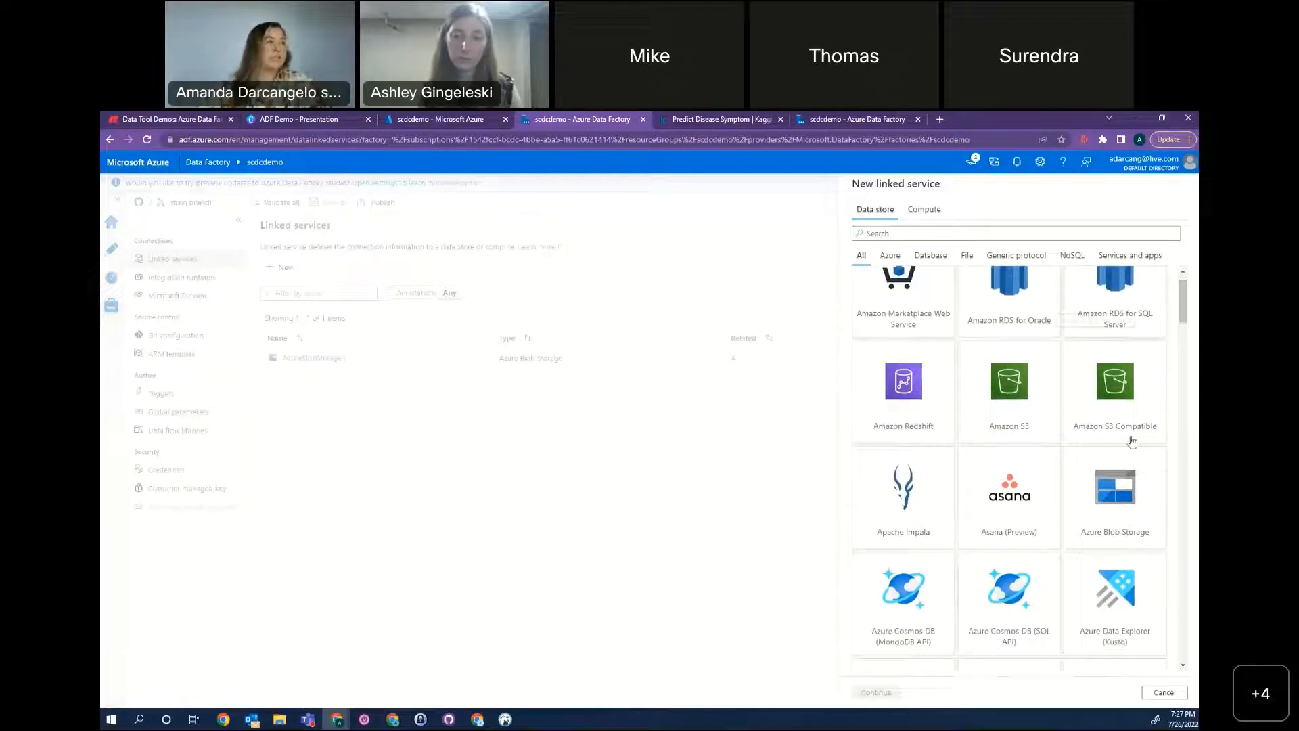
{"action": "scroll", "coordinate": [1153, 439], "scroll_direction": "down", "scroll_amount": 3}
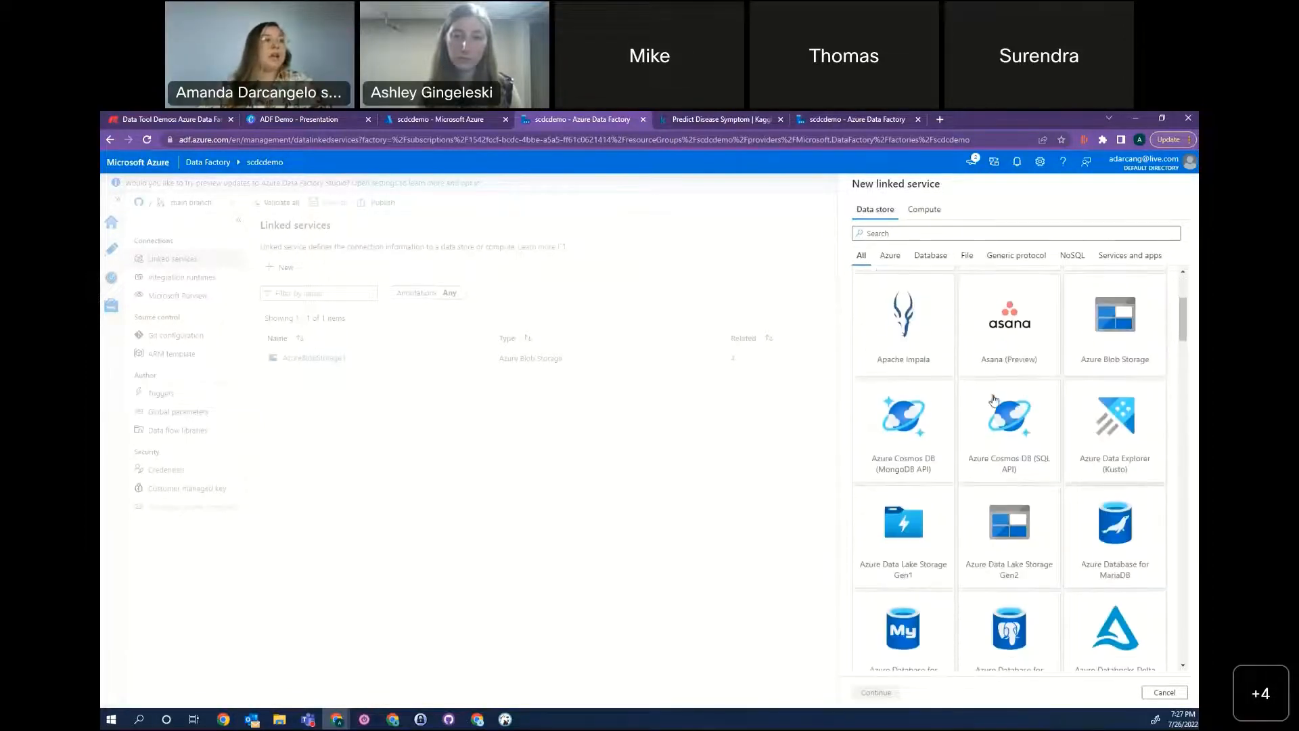
{"action": "scroll", "coordinate": [1170, 514], "scroll_direction": "down", "scroll_amount": 2}
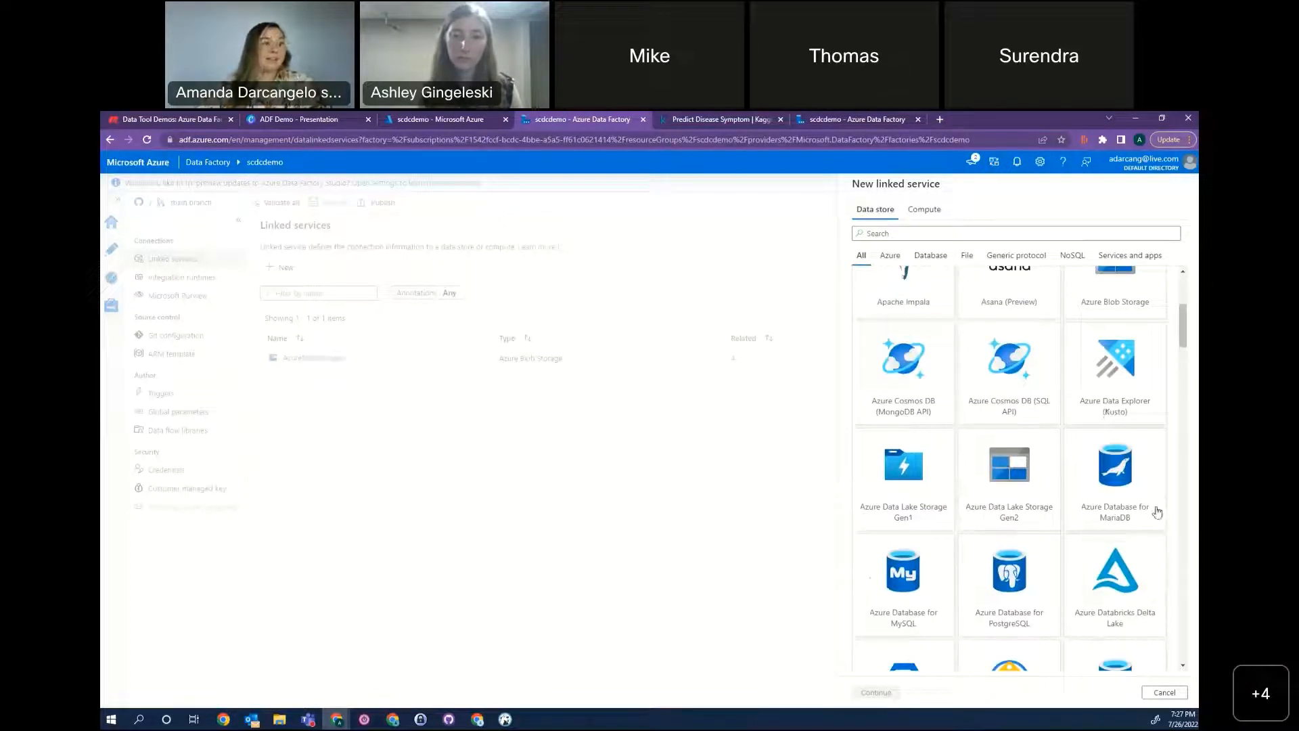
{"action": "scroll", "coordinate": [1157, 512], "scroll_direction": "down", "scroll_amount": 5}
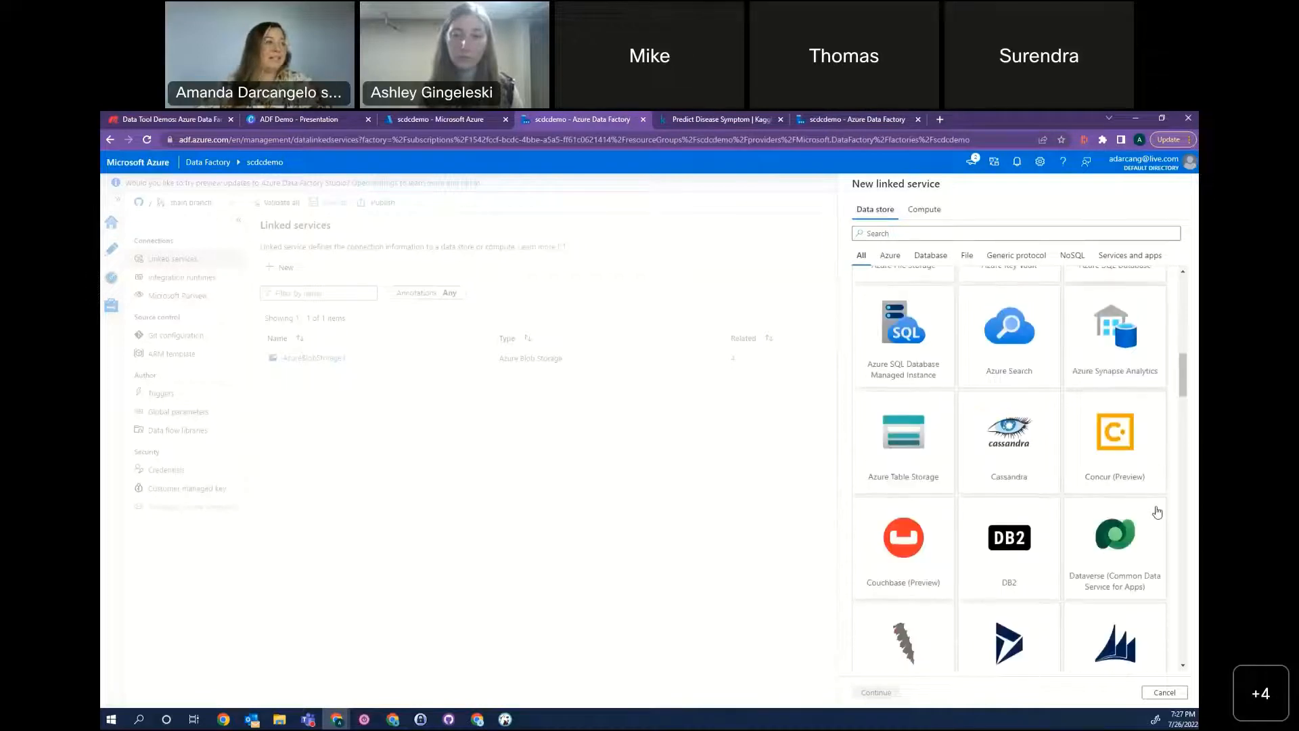
{"action": "scroll", "coordinate": [1156, 512], "scroll_direction": "down", "scroll_amount": 2}
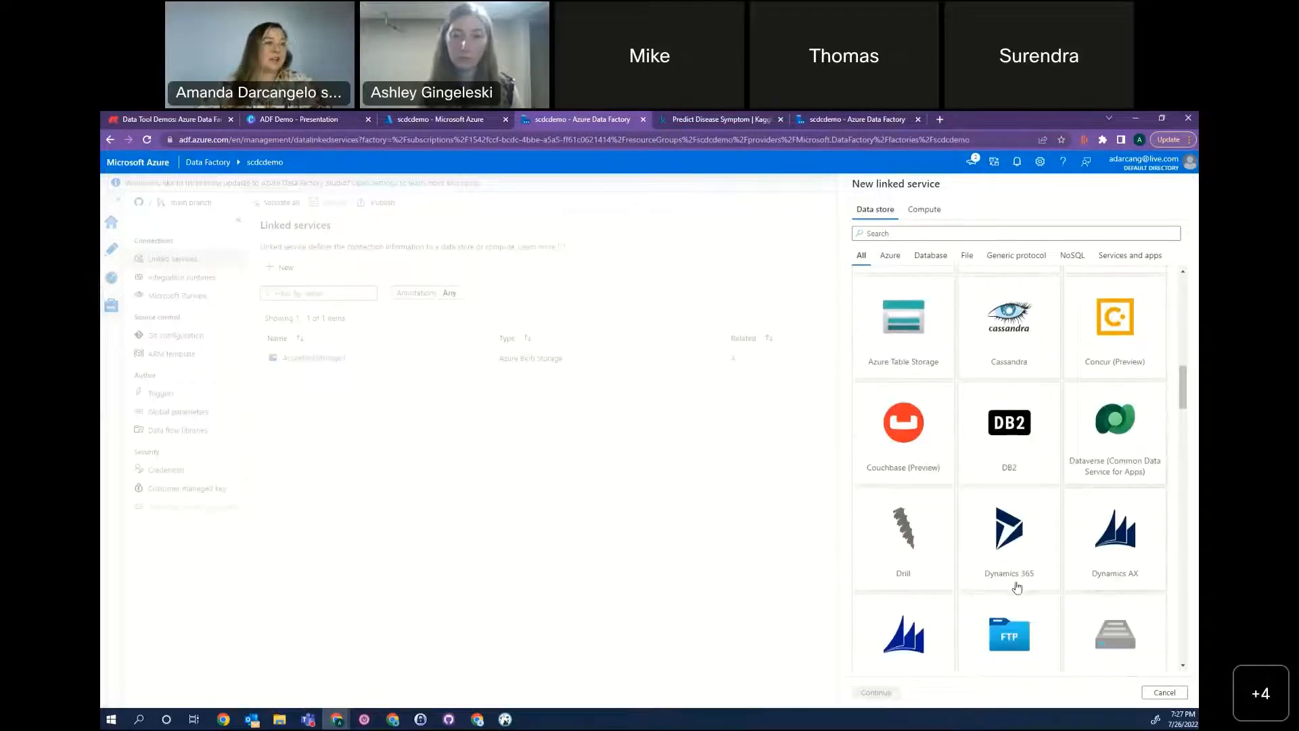
{"action": "scroll", "coordinate": [1057, 548], "scroll_direction": "down", "scroll_amount": 7}
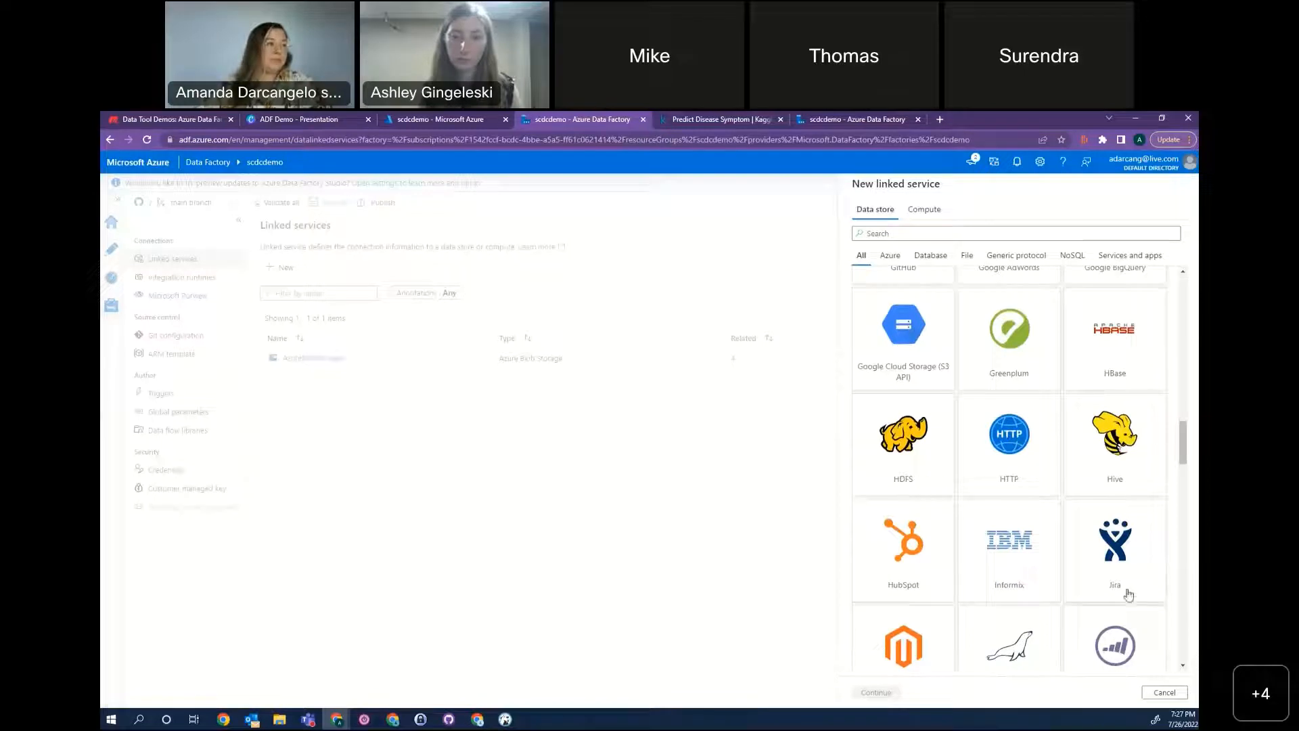
{"action": "scroll", "coordinate": [1133, 581], "scroll_direction": "down", "scroll_amount": 3}
{"action": "scroll", "coordinate": [1134, 582], "scroll_direction": "down", "scroll_amount": 5}
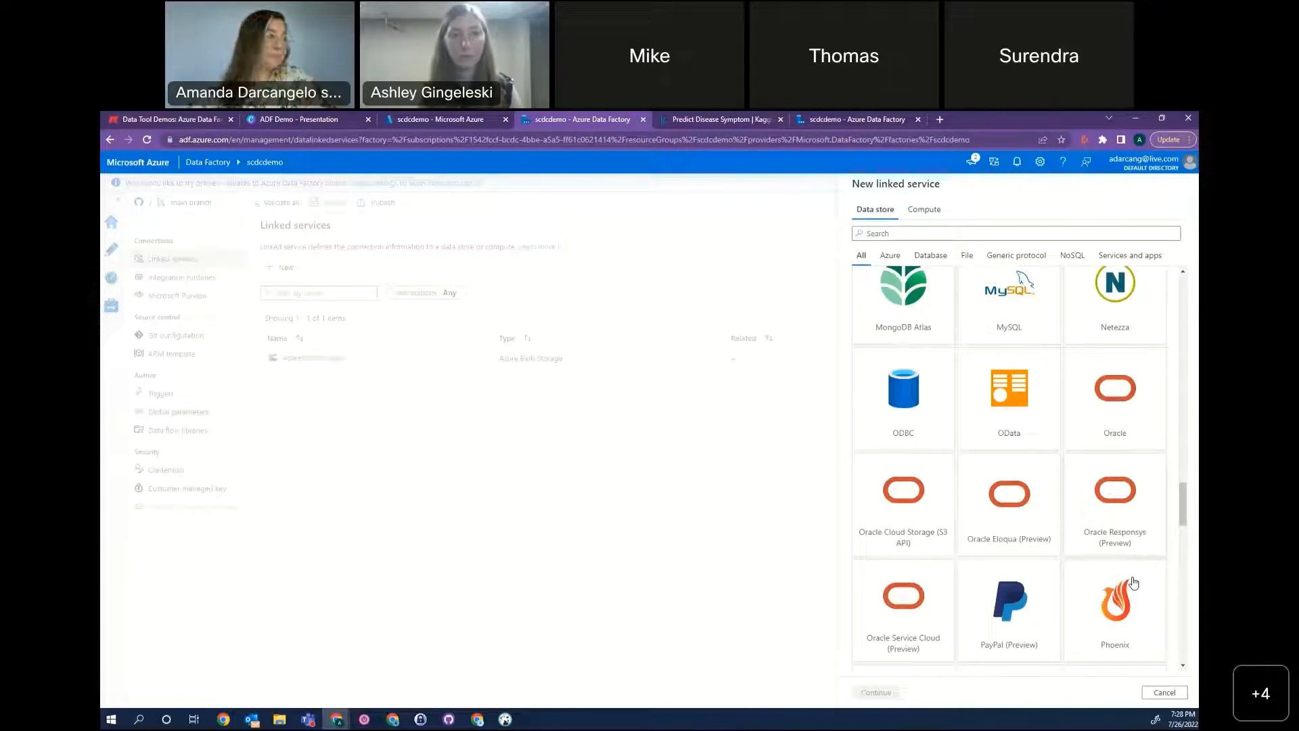
{"action": "left_click_drag", "start_coordinate": [1186, 504], "coordinate": [1190, 274]}
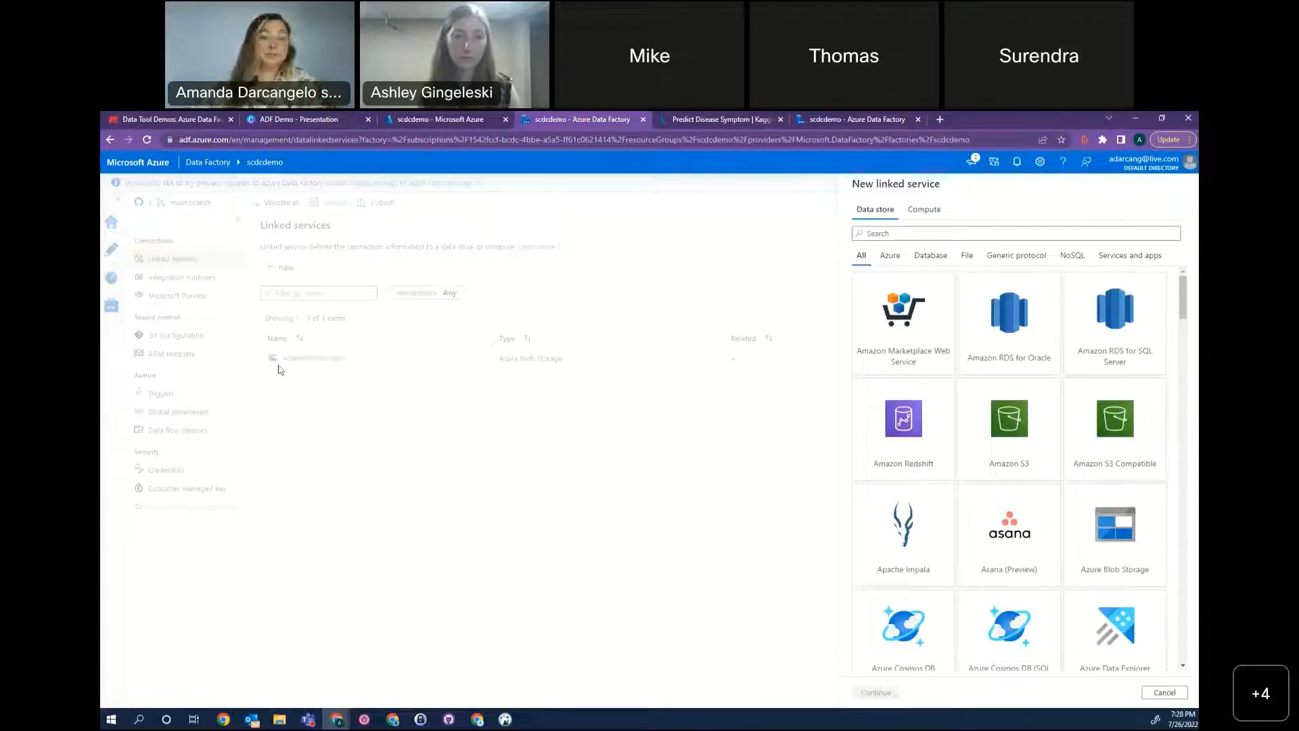
{"action": "left_click", "coordinate": [1164, 692]}
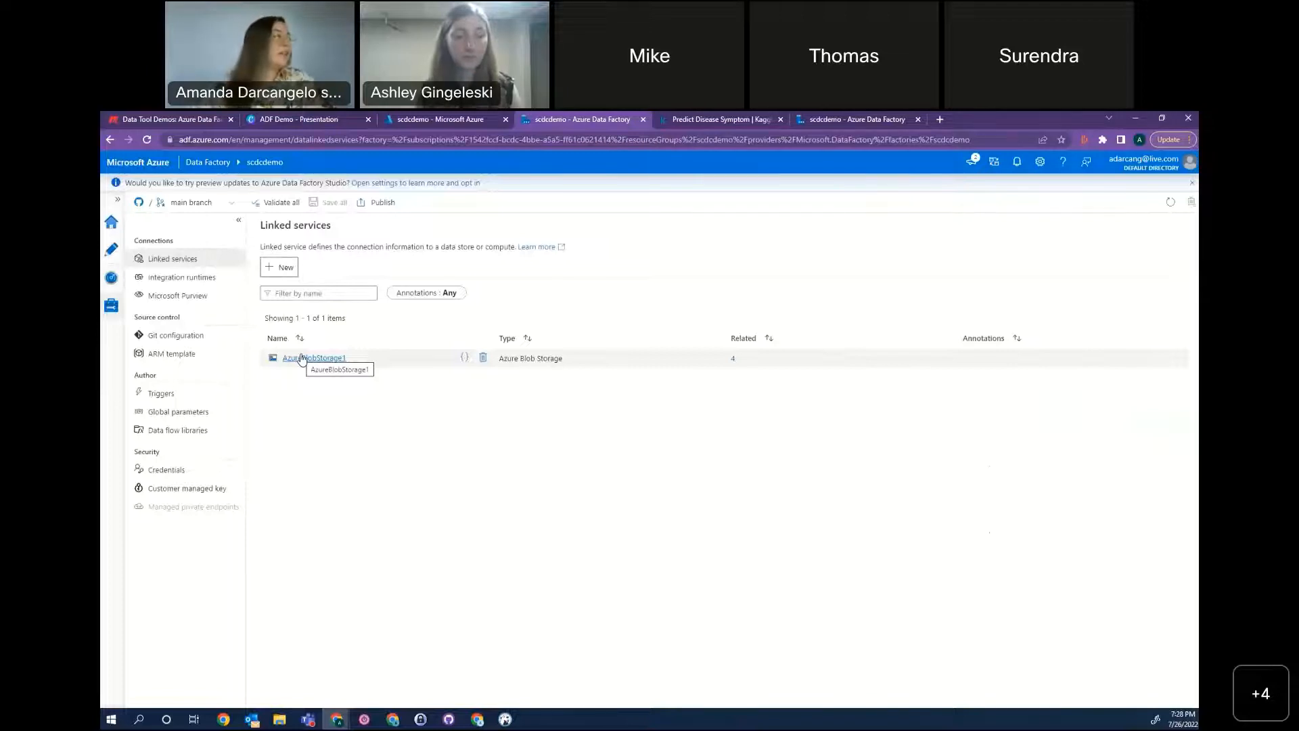
Try selecting the SCDC Azure subscription and scdcdemo storage account for the AzureBlobStorage1 linked service, and discard the changes.
{"action": "left_click", "coordinate": [301, 357]}
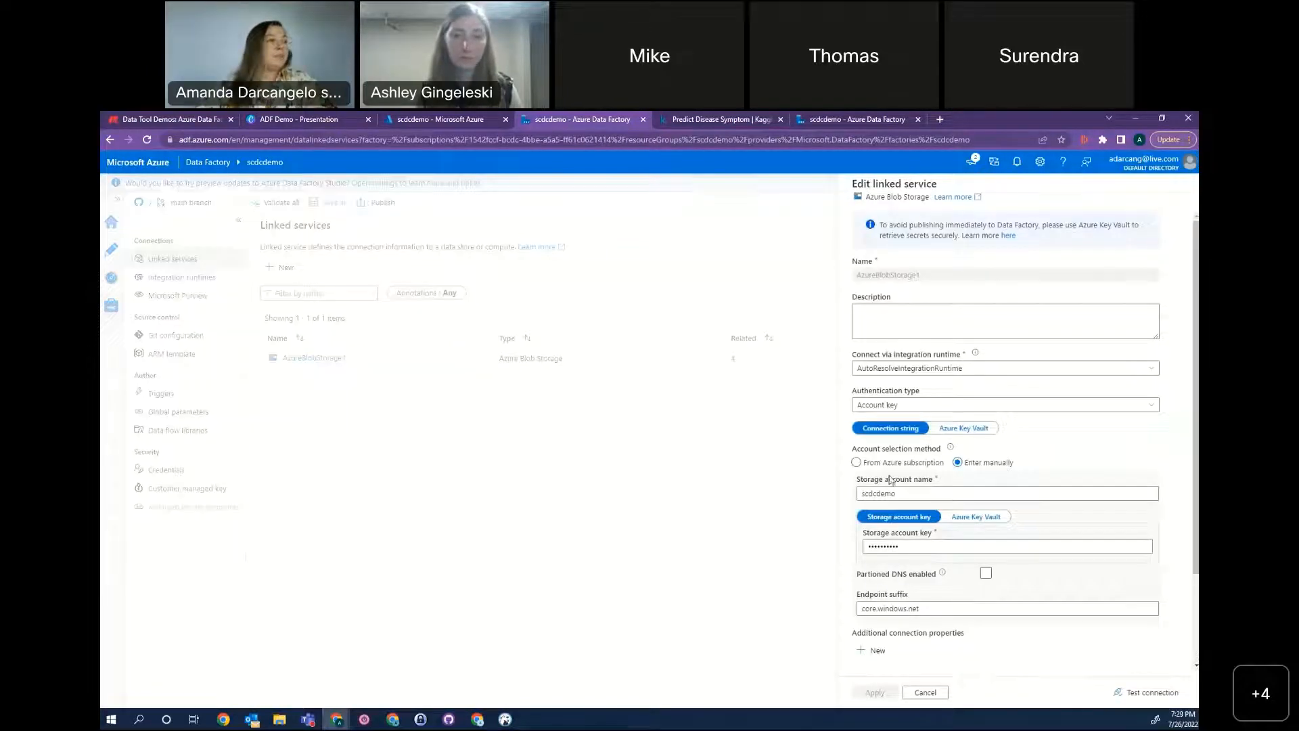
{"action": "left_click", "coordinate": [856, 462]}
{"action": "left_click", "coordinate": [916, 493]}
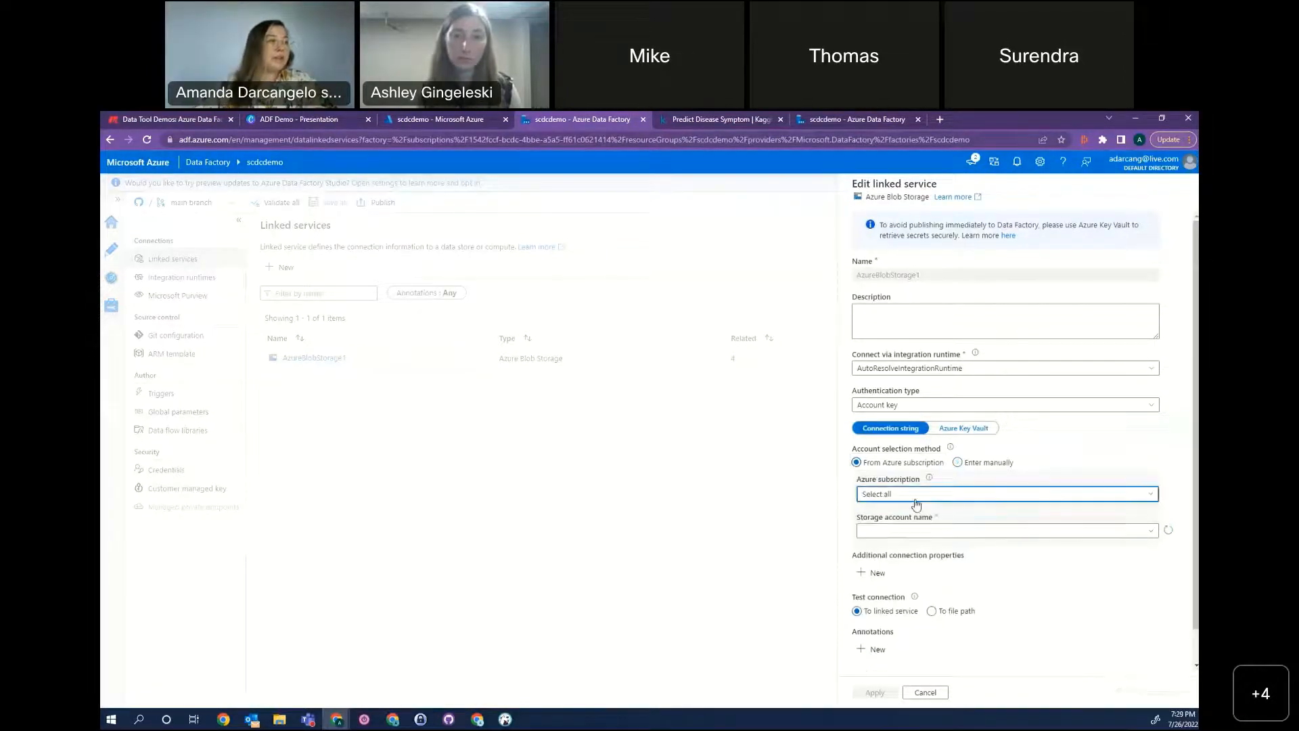
{"action": "left_click", "coordinate": [960, 531]}
{"action": "left_click", "coordinate": [1003, 530]}
{"action": "left_click", "coordinate": [951, 547]}
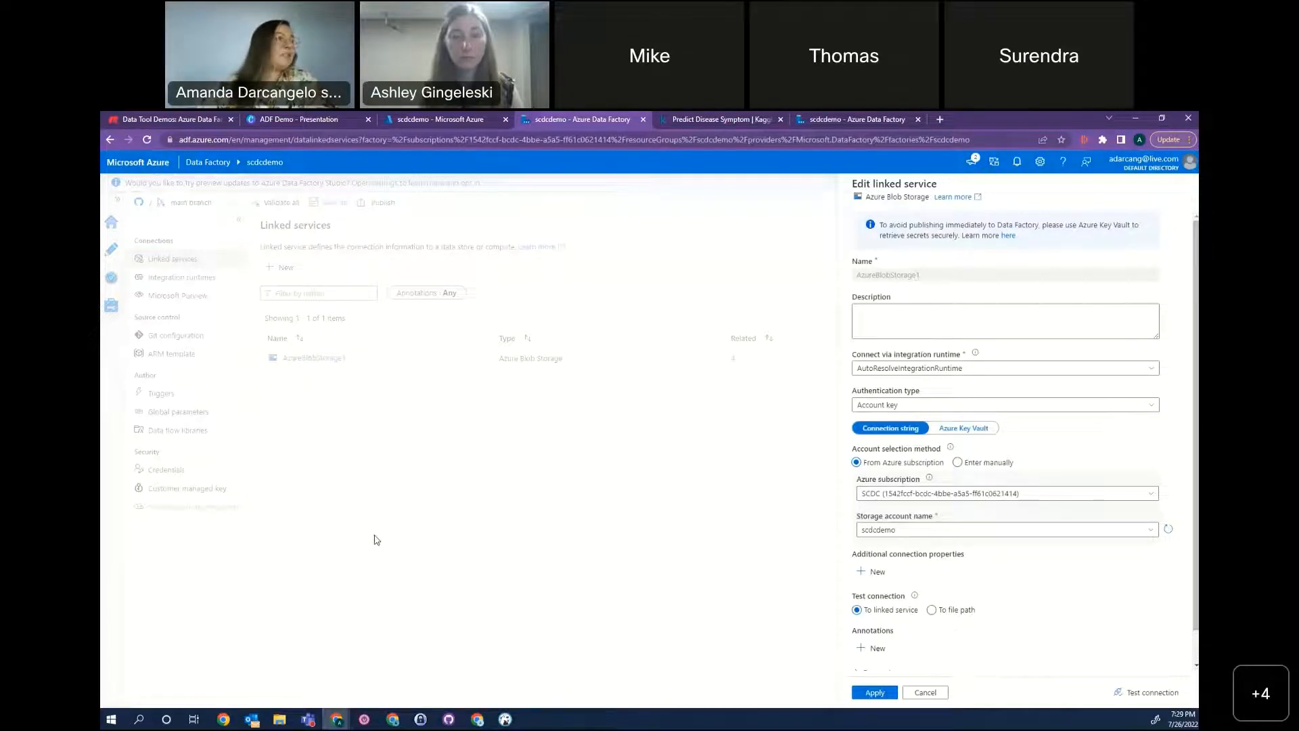
{"action": "left_click", "coordinate": [918, 696]}
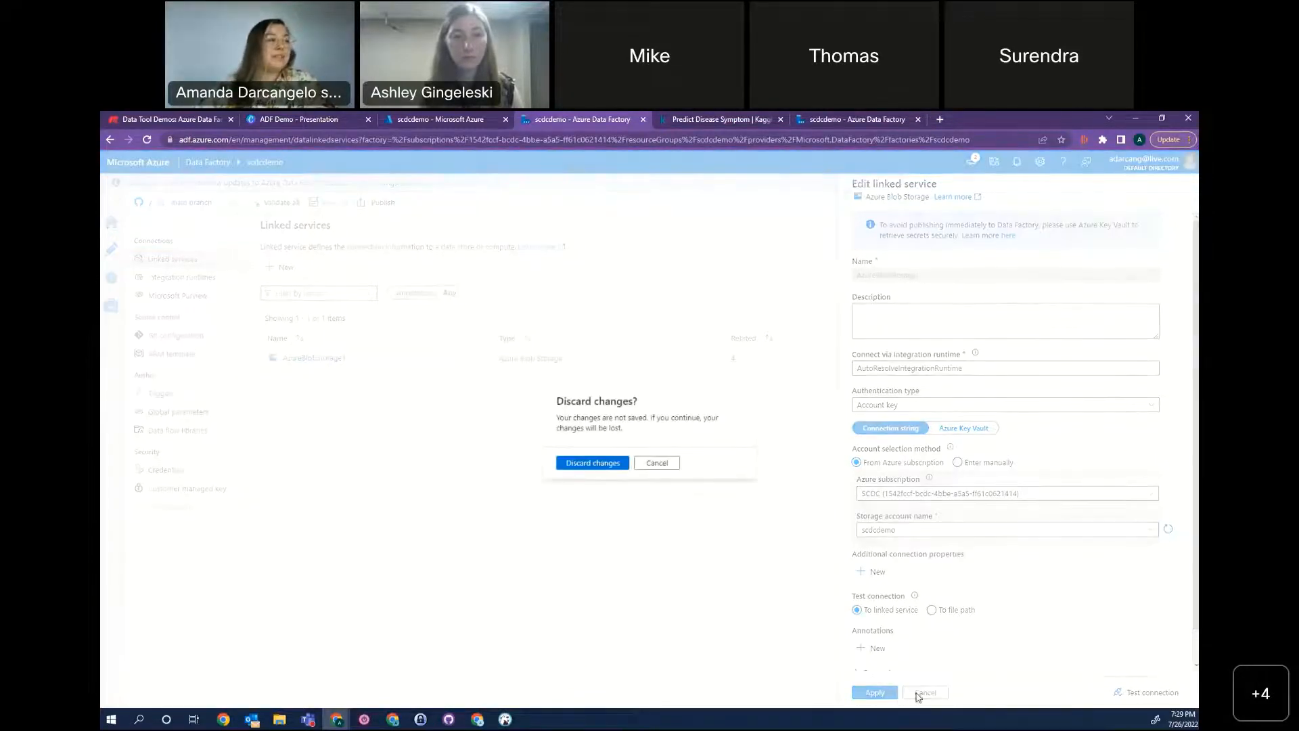
{"action": "left_click", "coordinate": [592, 463]}
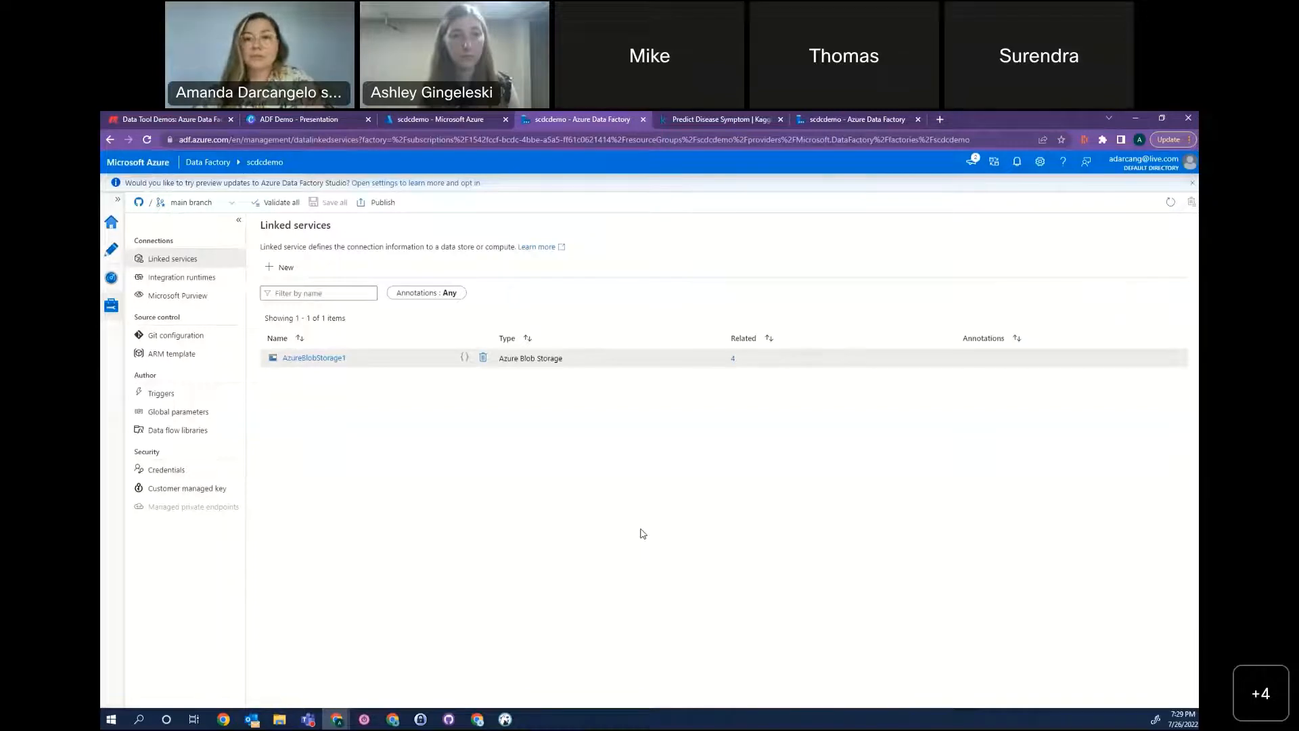
Go to the factory's authoring area and open the DiseasePrediction pipeline.
{"action": "left_click", "coordinate": [112, 250]}
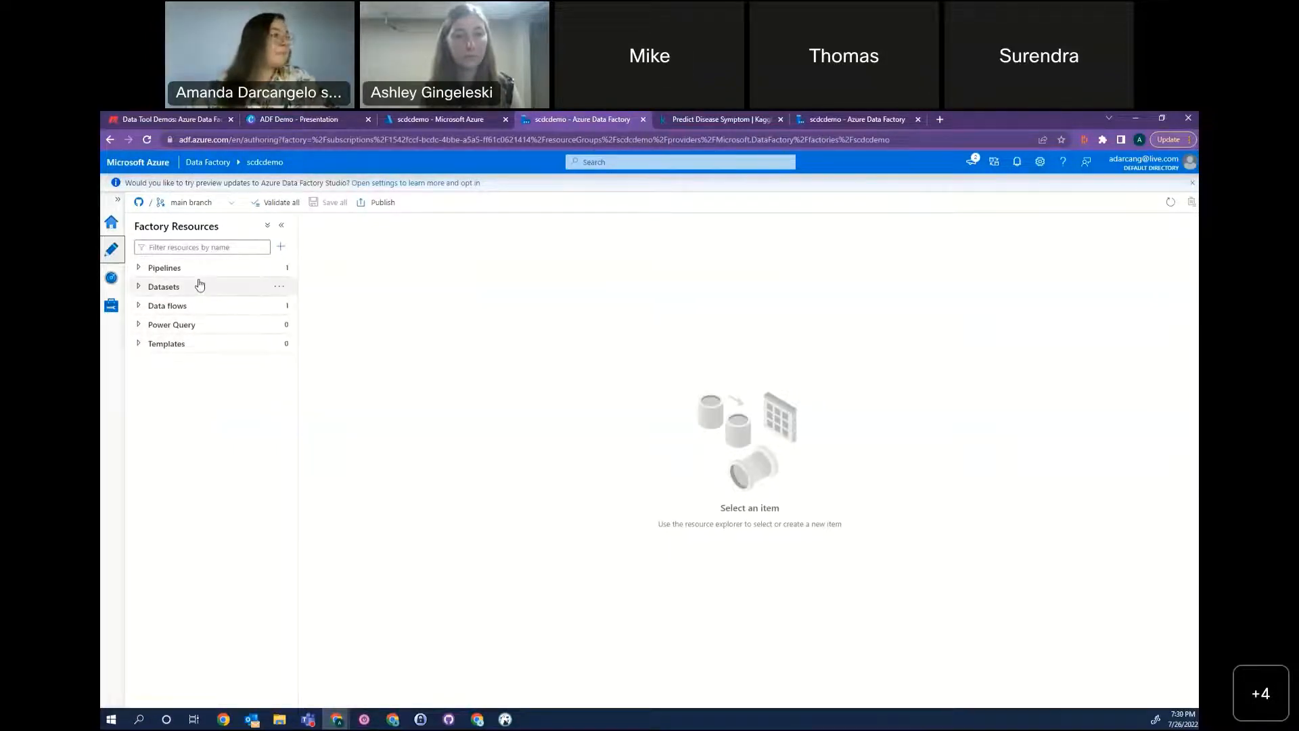
{"action": "left_click", "coordinate": [223, 265]}
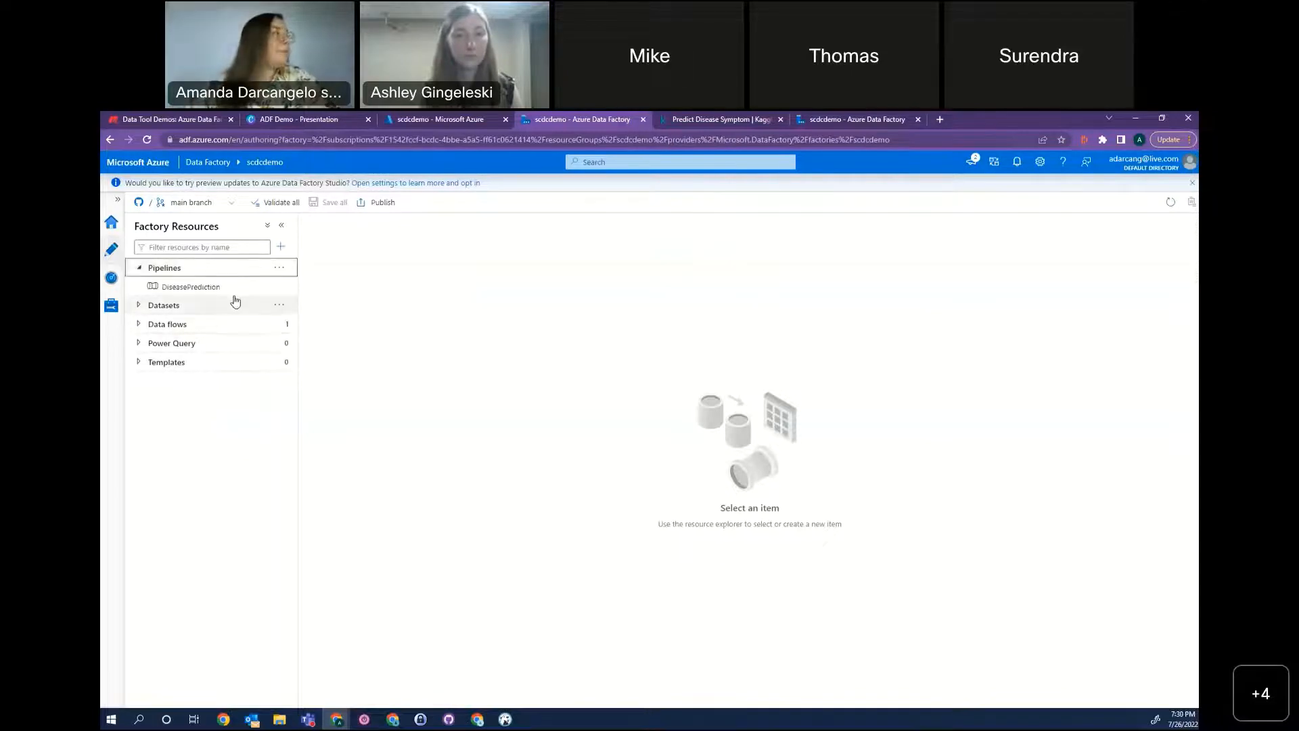
{"action": "left_click", "coordinate": [230, 289]}
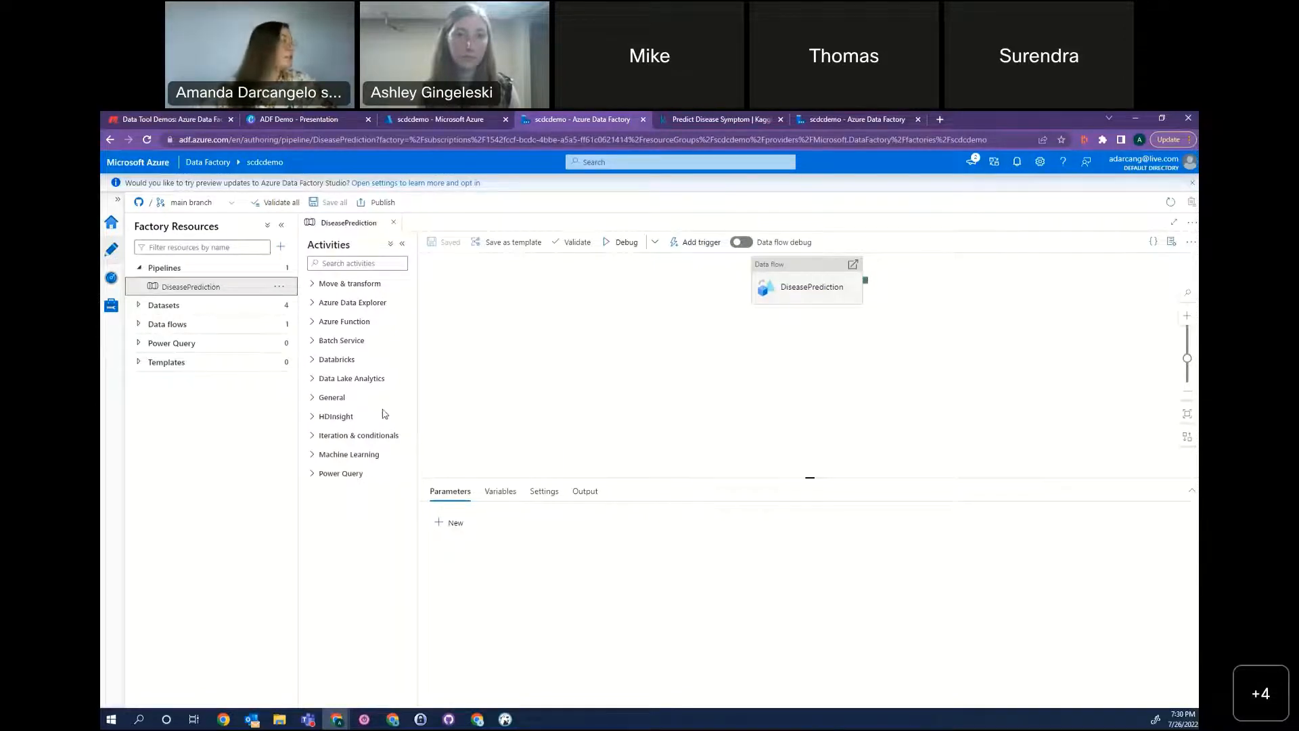
Examine the pipeline activities offered in the General and Move & transform categories.
{"action": "left_click", "coordinate": [315, 399]}
{"action": "scroll", "coordinate": [365, 507], "scroll_direction": "down", "scroll_amount": 1}
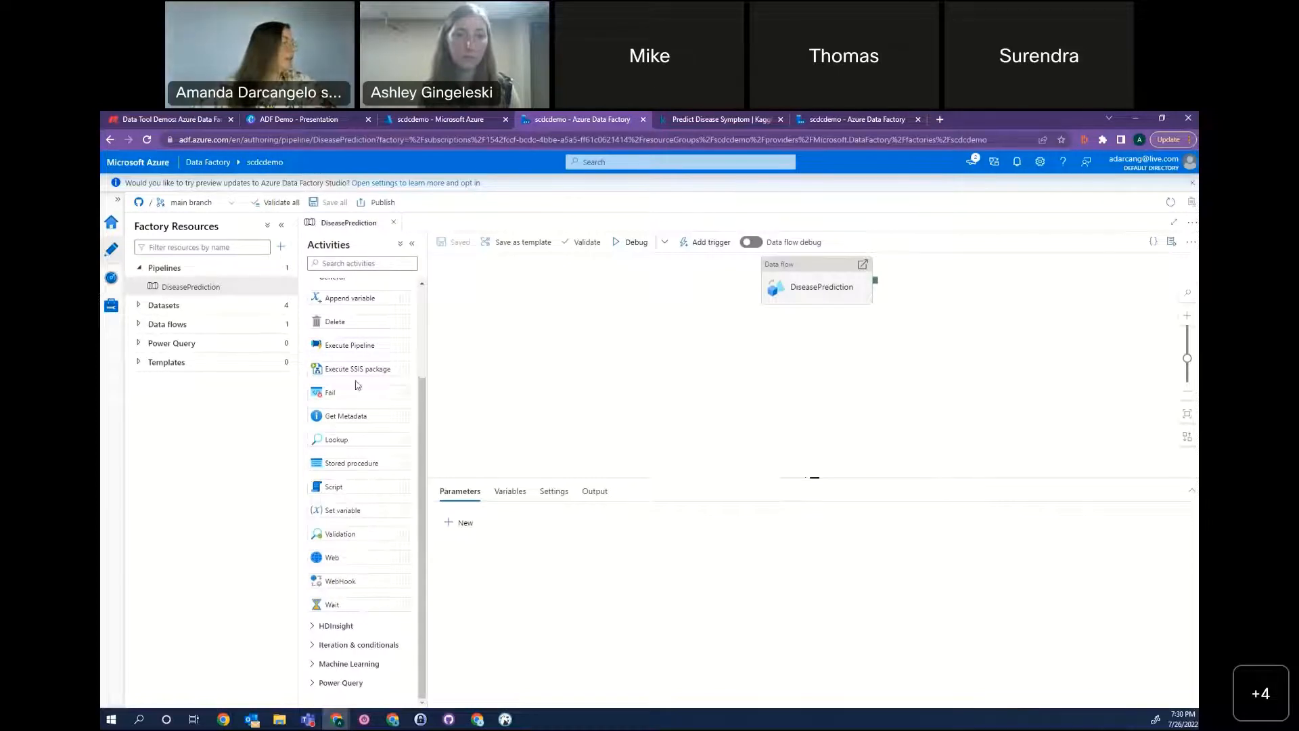
{"action": "scroll", "coordinate": [365, 368], "scroll_direction": "up", "scroll_amount": 3}
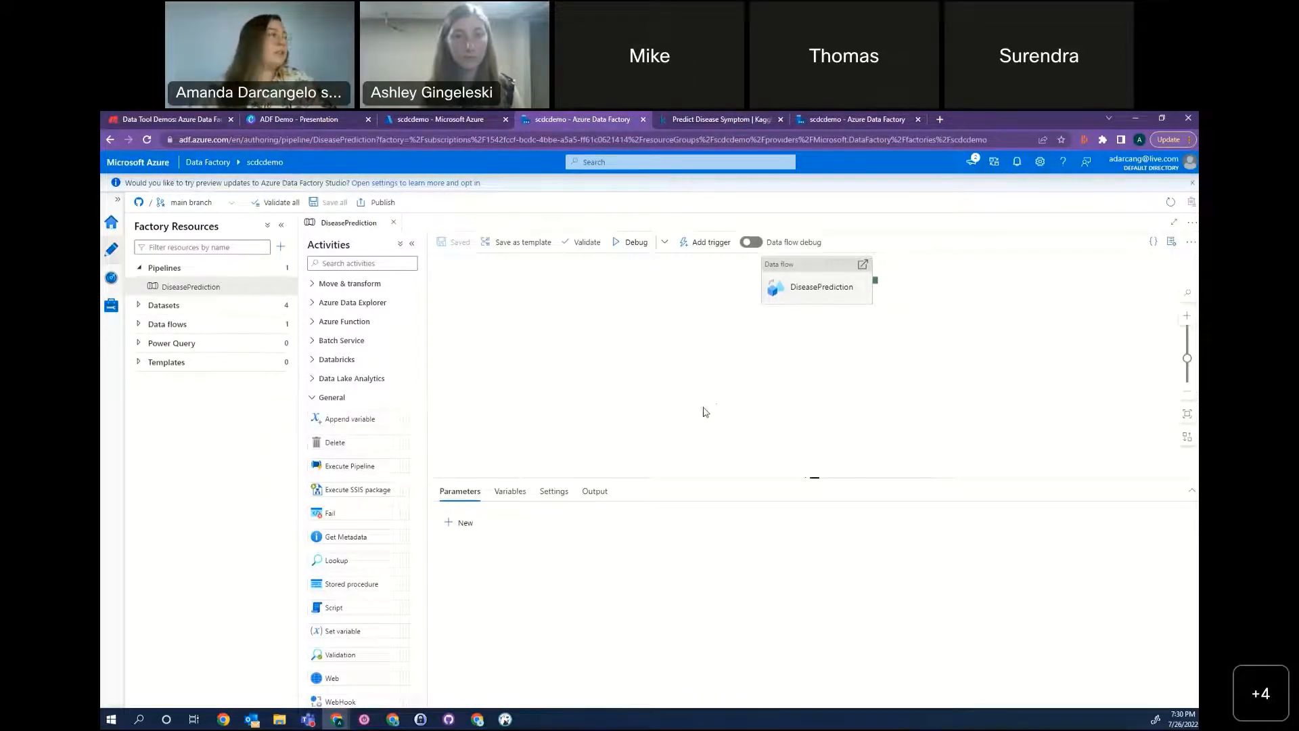
{"action": "scroll", "coordinate": [338, 589], "scroll_direction": "down", "scroll_amount": 3}
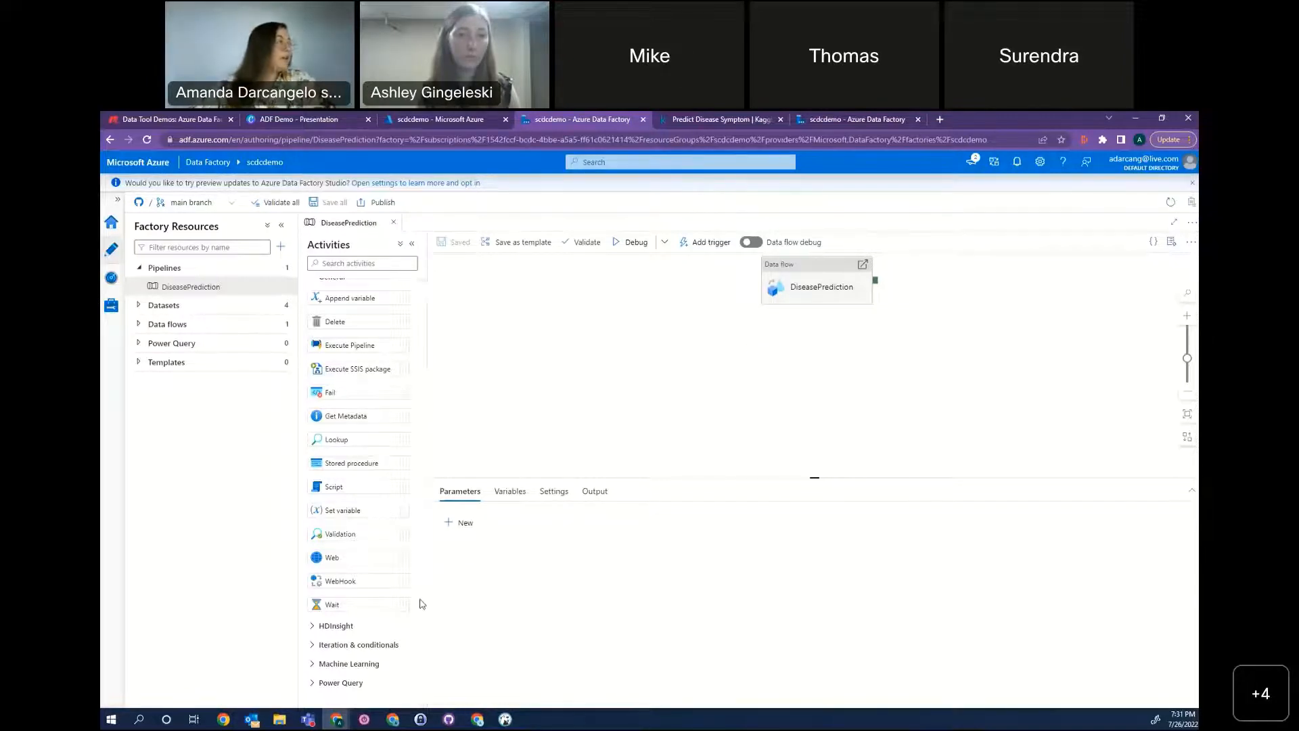
{"action": "scroll", "coordinate": [419, 542], "scroll_direction": "up", "scroll_amount": 2}
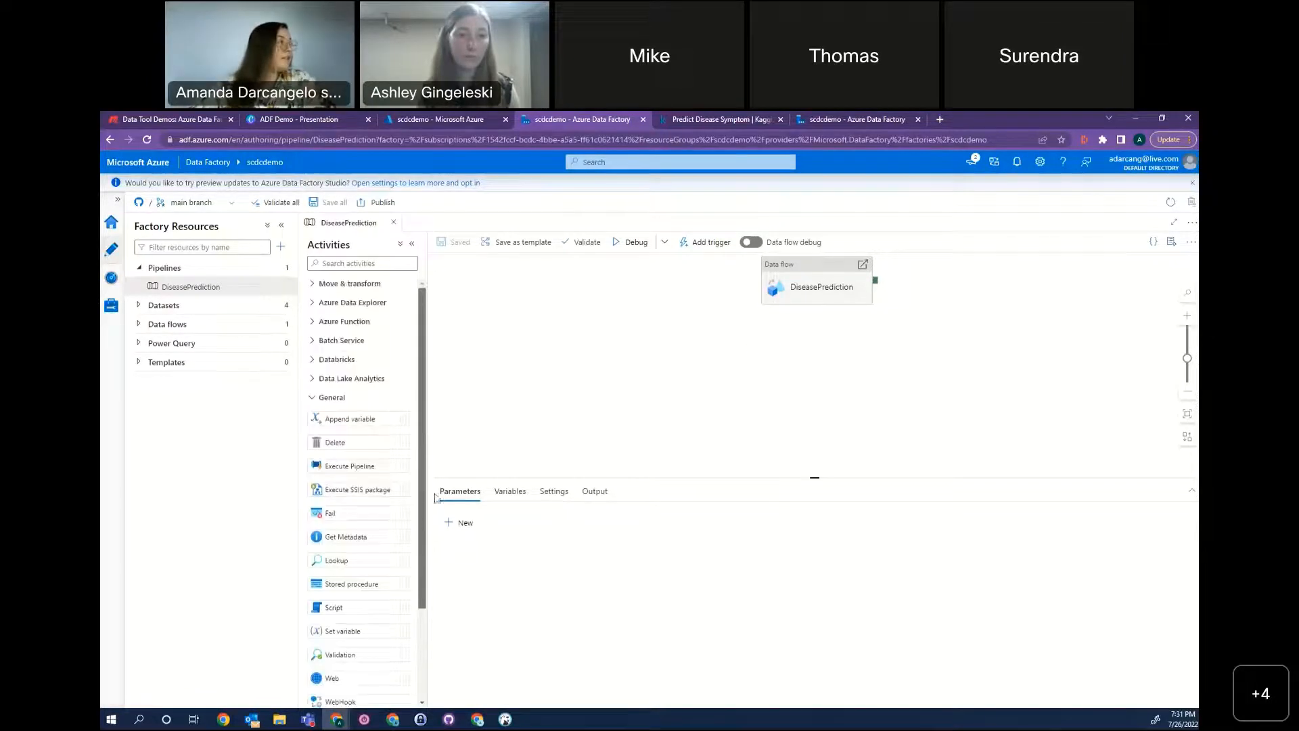
{"action": "left_click", "coordinate": [312, 399]}
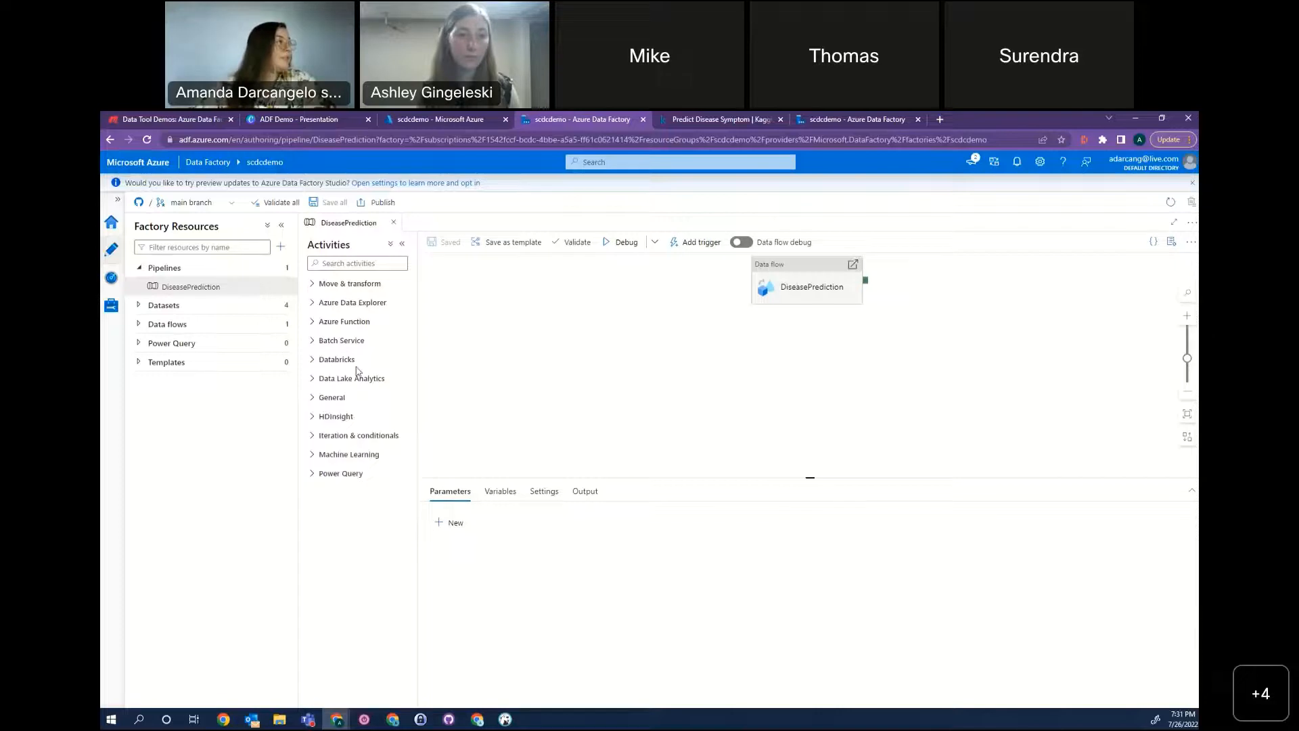
{"action": "left_click", "coordinate": [337, 287]}
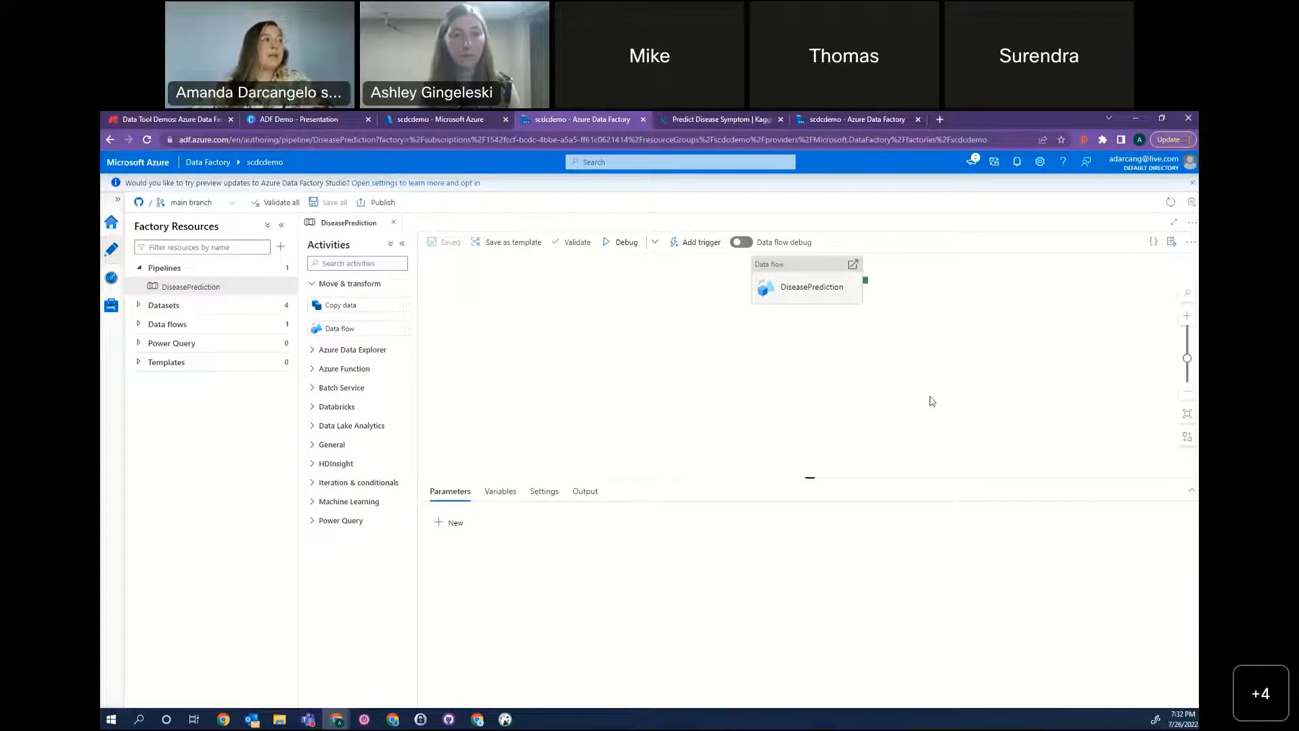
Expand the factory's data flows and datasets, and open the Disease, DiseaseDescription, Precaution and Symptoms datasets.
{"action": "left_click_drag", "start_coordinate": [843, 383], "coordinate": [710, 424]}
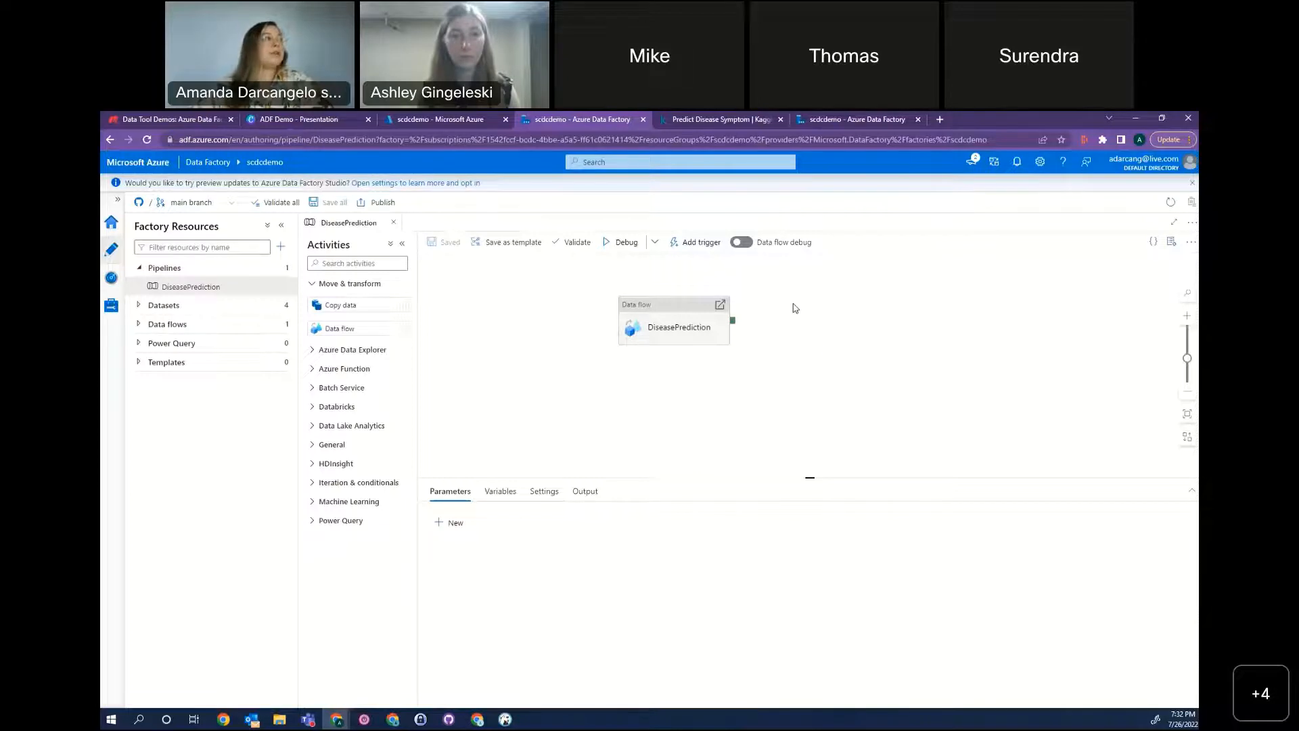
{"action": "left_click", "coordinate": [154, 328]}
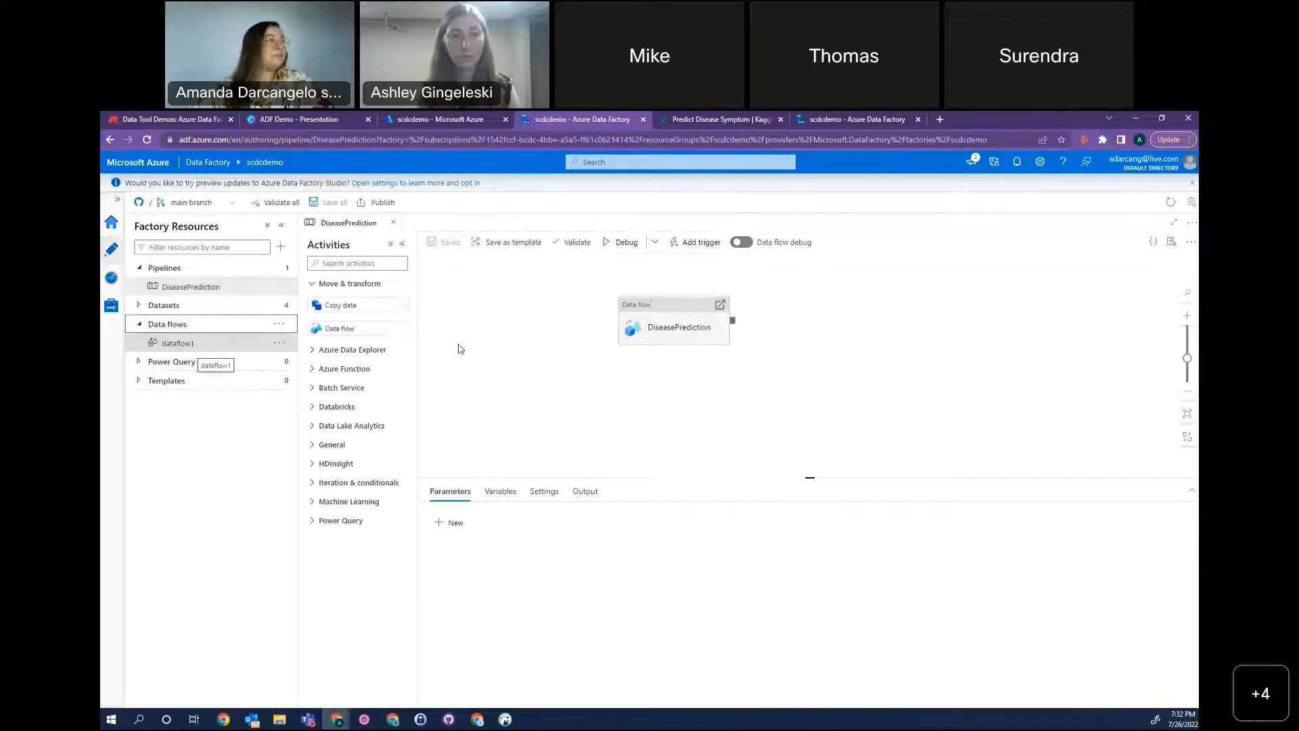
{"action": "left_click", "coordinate": [138, 305]}
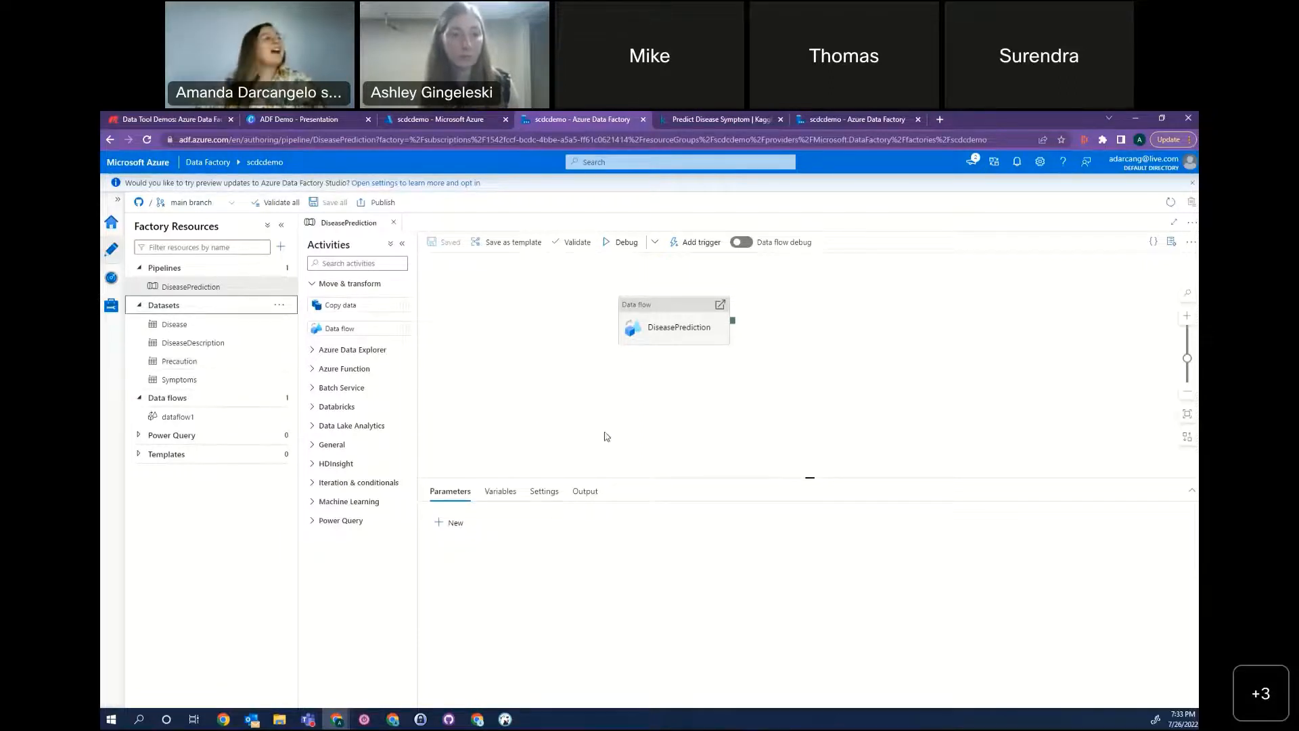
{"action": "left_click", "coordinate": [203, 324]}
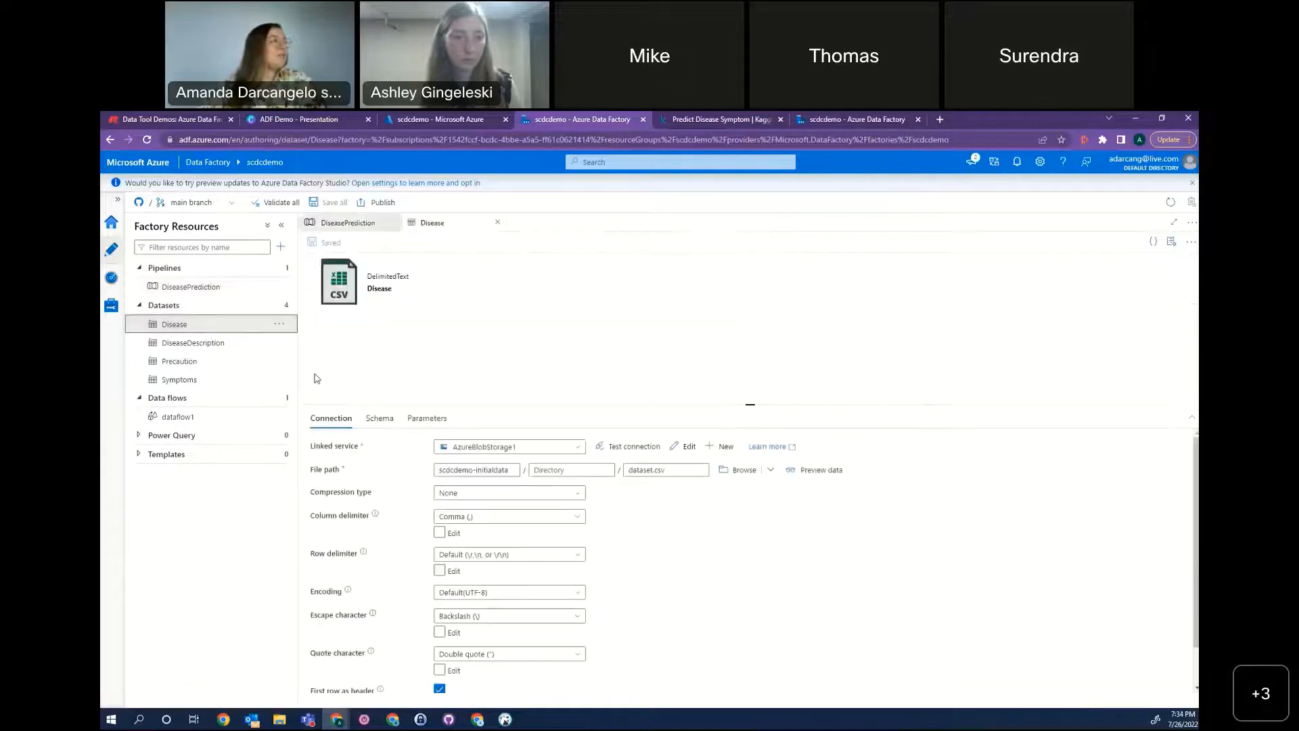
{"action": "left_click", "coordinate": [206, 345]}
{"action": "left_click", "coordinate": [203, 364]}
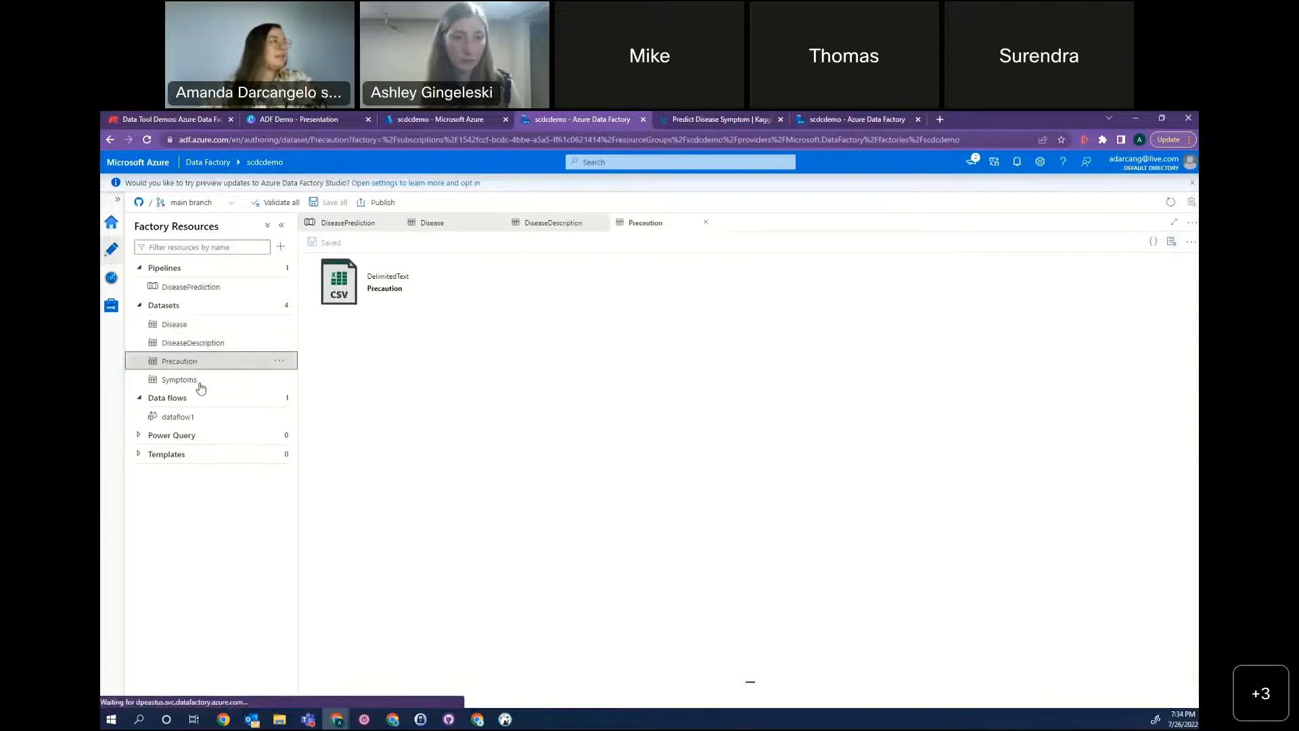
{"action": "left_click", "coordinate": [189, 379]}
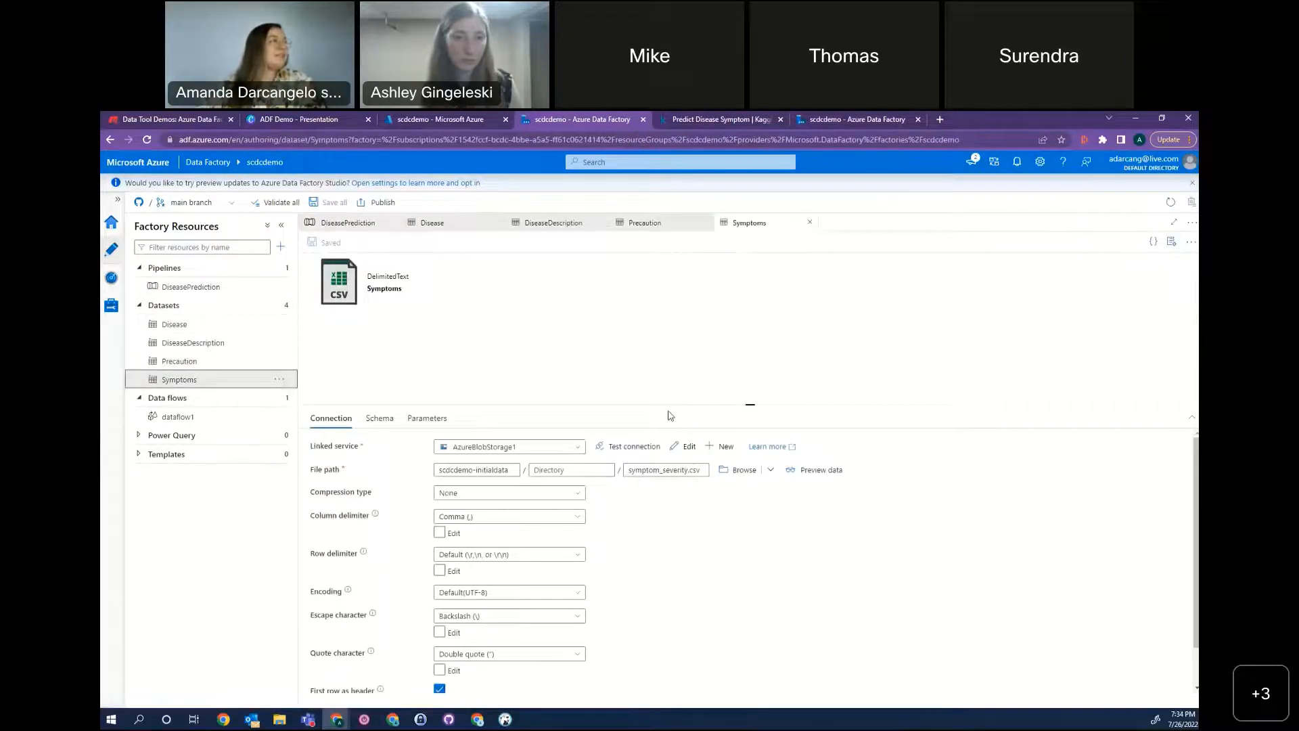
Examine the Disease dataset's connection settings, including its linked service, file path, delimiters and header option.
{"action": "left_click", "coordinate": [466, 224]}
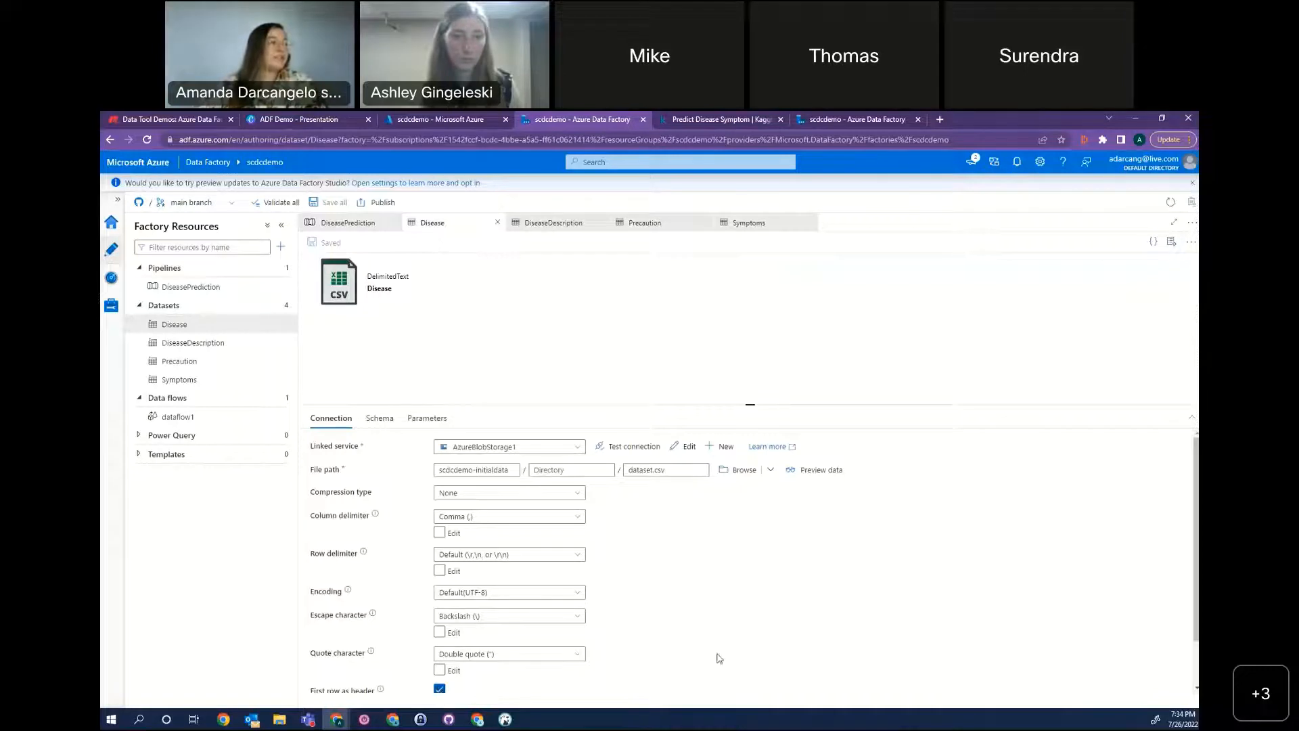
{"action": "scroll", "coordinate": [791, 609], "scroll_direction": "down", "scroll_amount": 2}
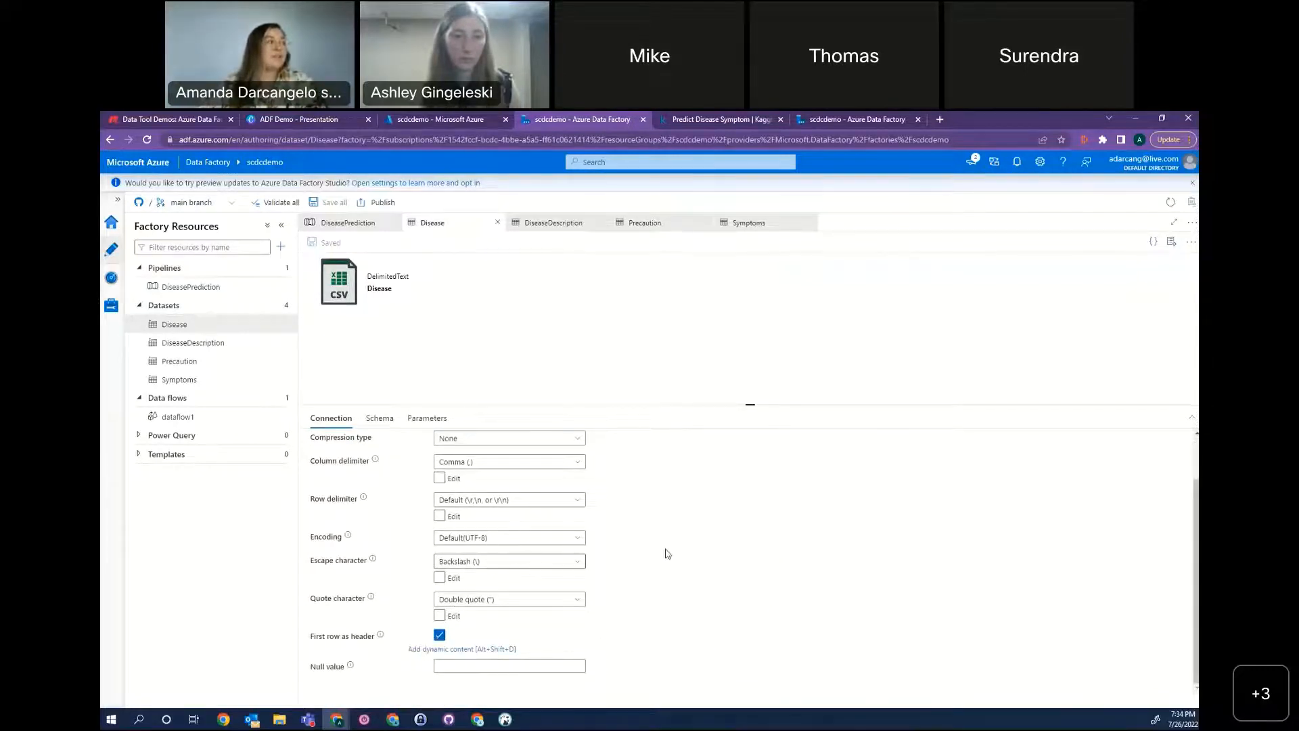
{"action": "scroll", "coordinate": [713, 556], "scroll_direction": "up", "scroll_amount": 1}
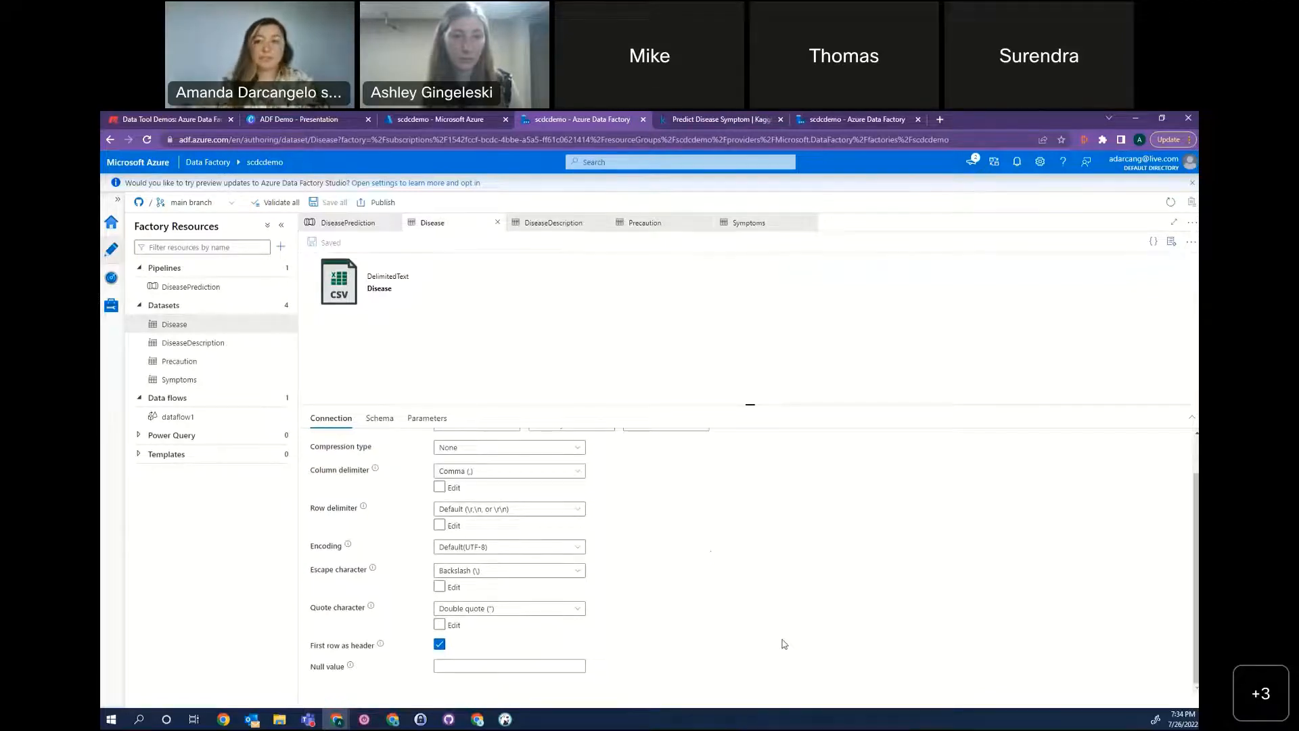
{"action": "scroll", "coordinate": [696, 514], "scroll_direction": "up", "scroll_amount": 2}
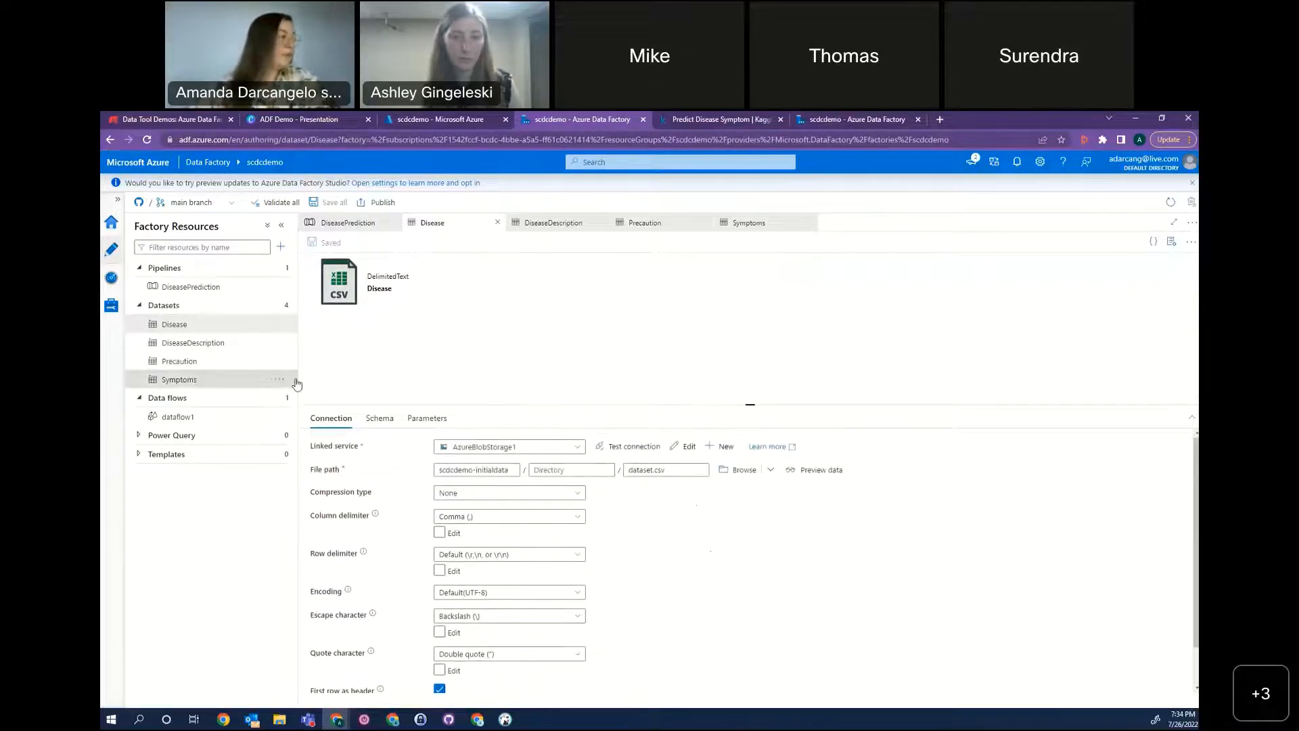
Examine the column names and types in the Disease dataset's schema, and check its parameters.
{"action": "left_click", "coordinate": [379, 418]}
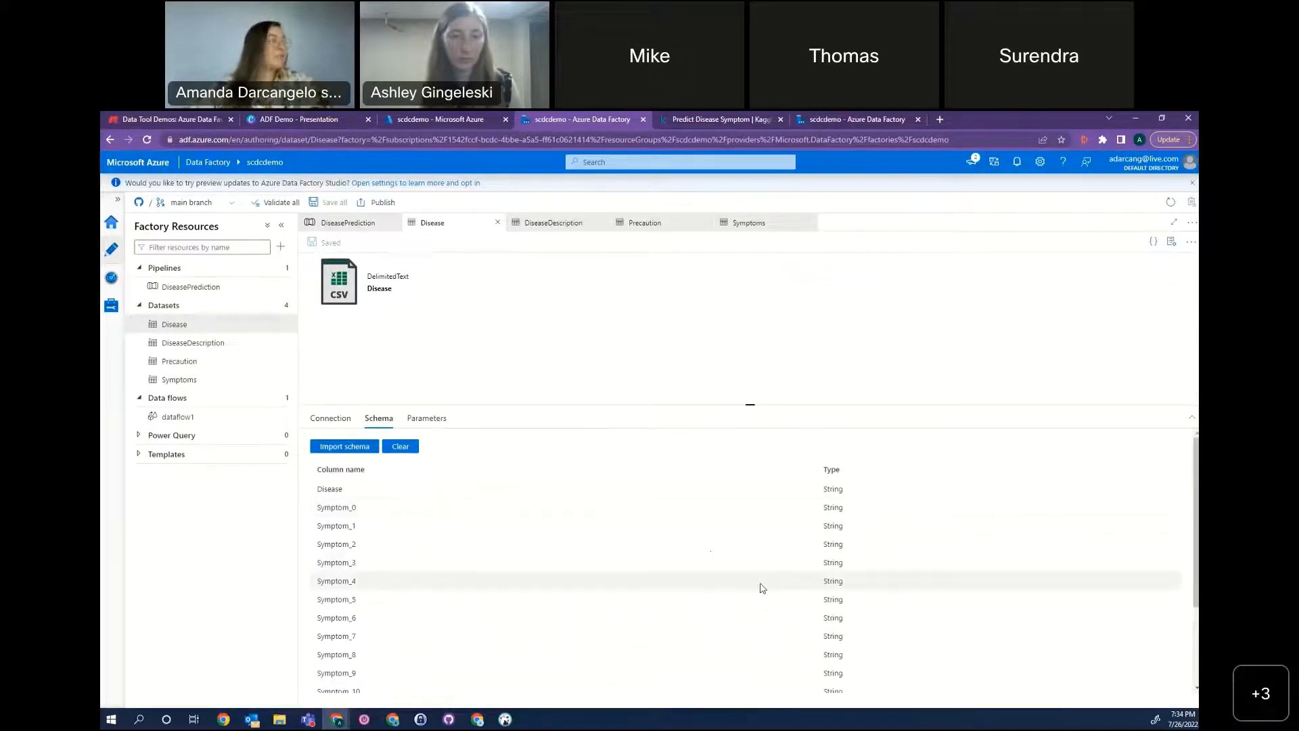
{"action": "scroll", "coordinate": [764, 587], "scroll_direction": "down", "scroll_amount": 3}
{"action": "scroll", "coordinate": [669, 584], "scroll_direction": "up", "scroll_amount": 3}
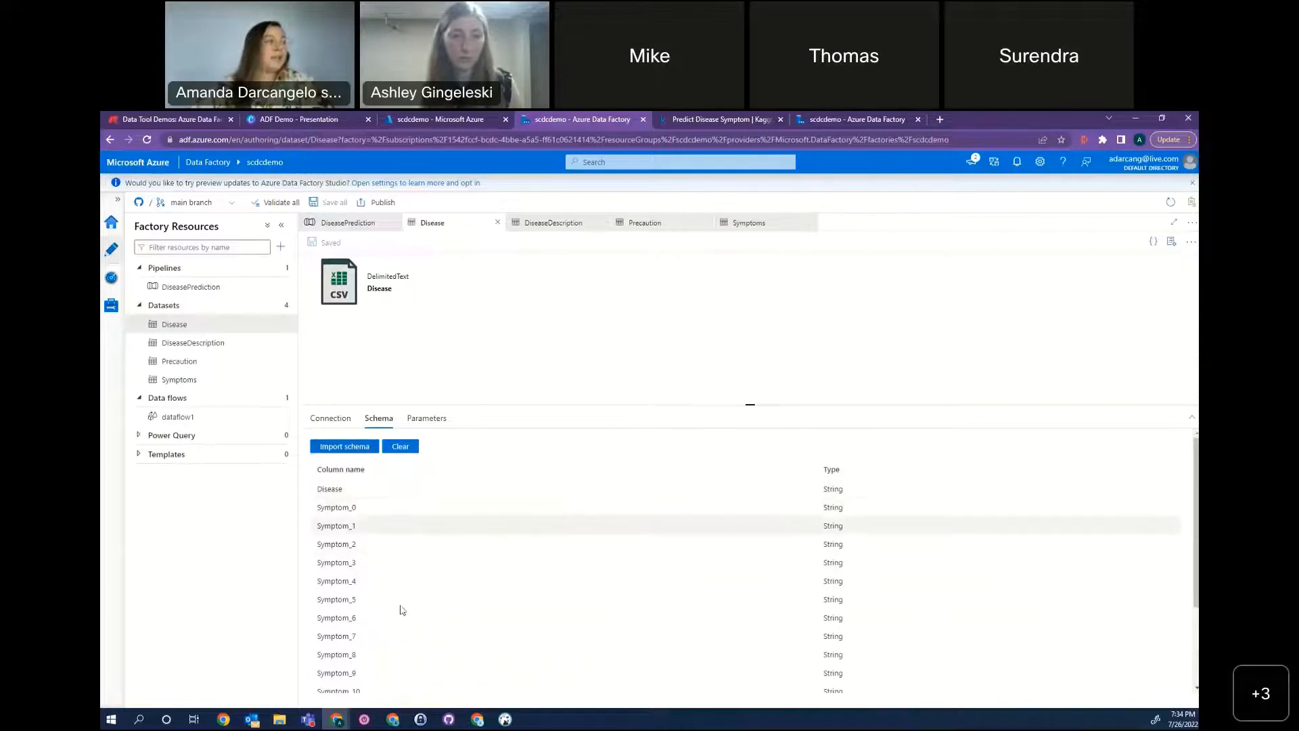
{"action": "scroll", "coordinate": [677, 579], "scroll_direction": "down", "scroll_amount": 2}
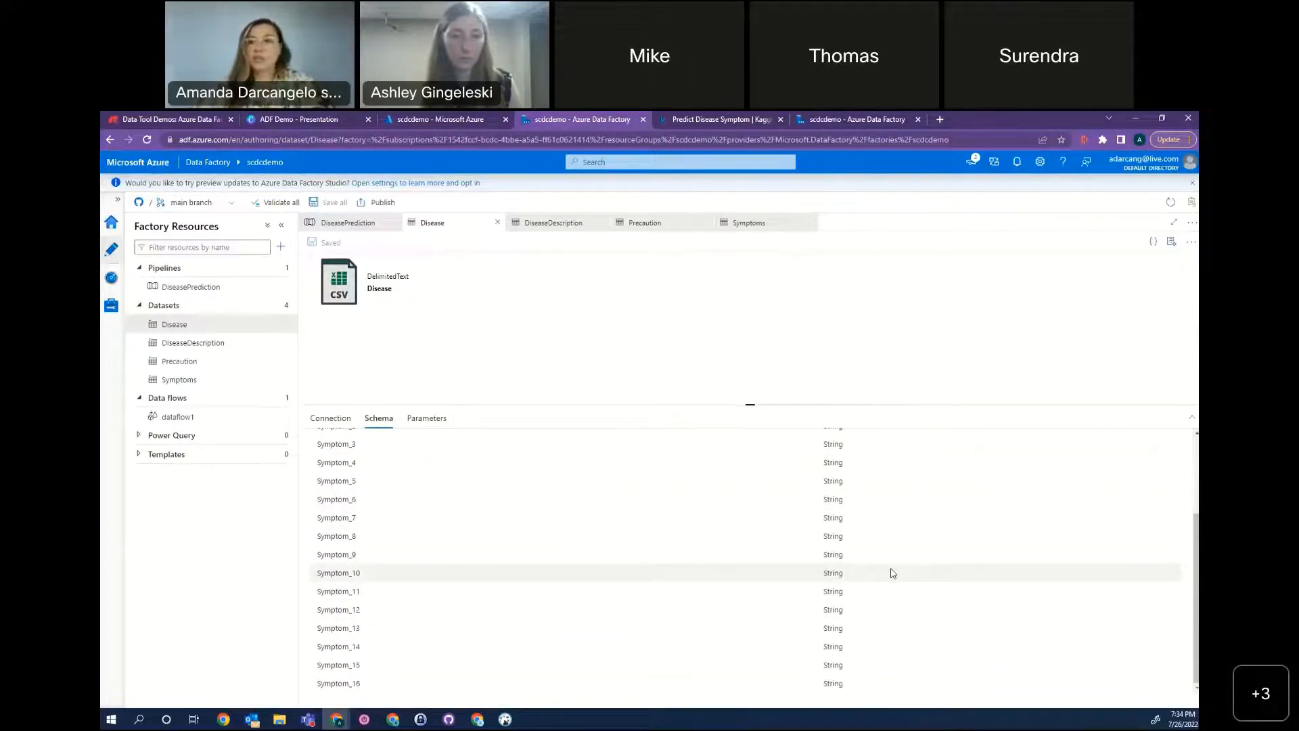
{"action": "scroll", "coordinate": [891, 573], "scroll_direction": "up", "scroll_amount": 3}
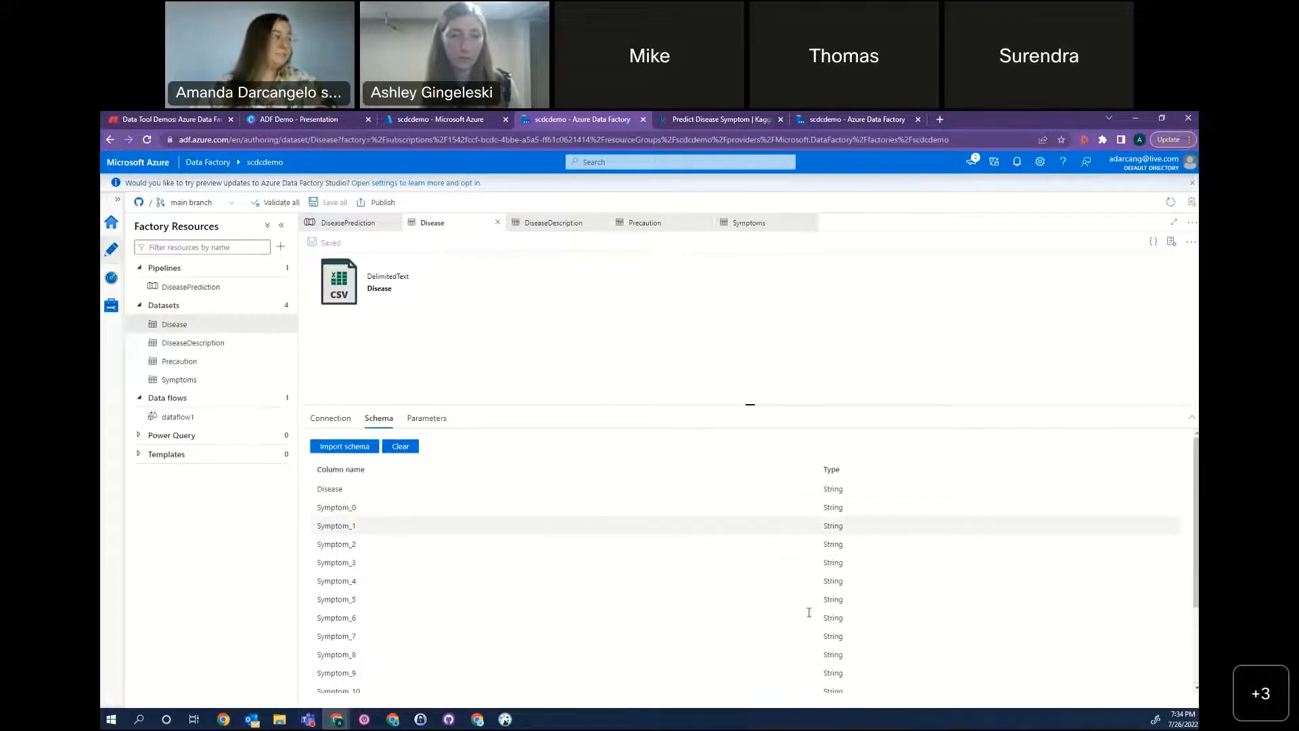
{"action": "left_click", "coordinate": [425, 419]}
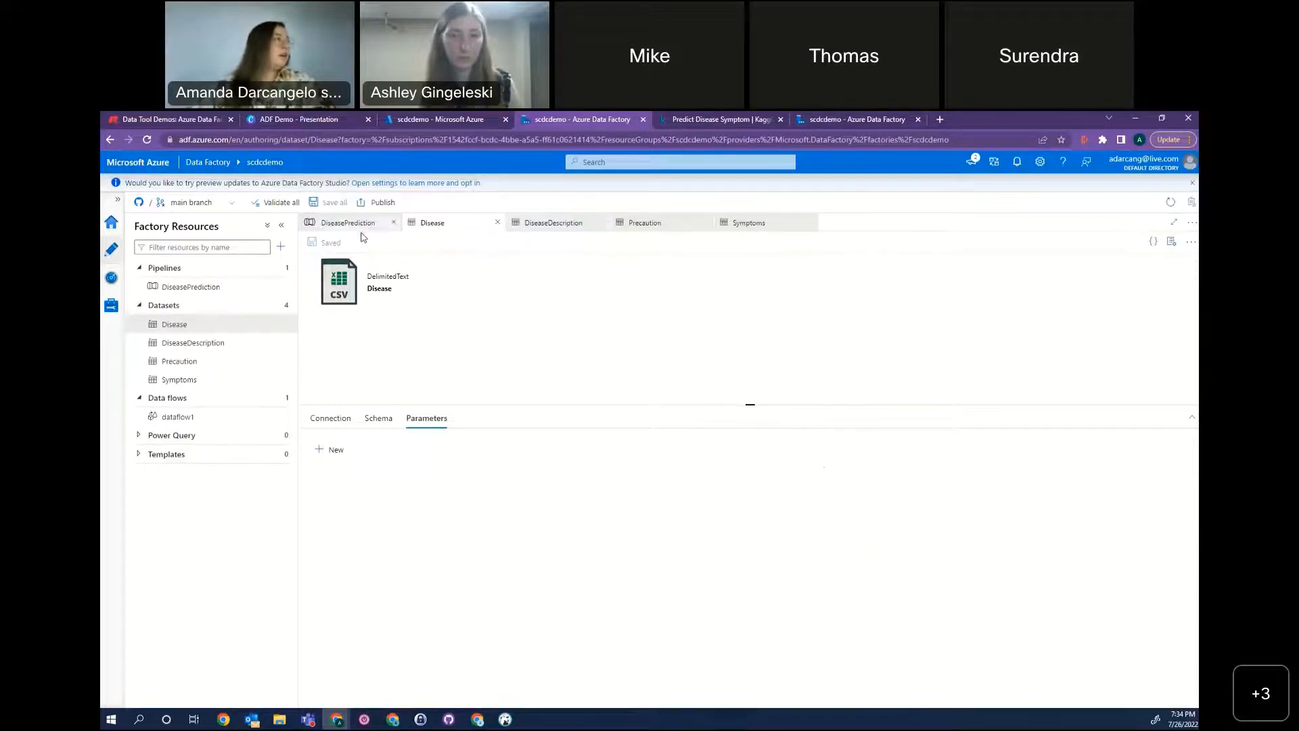
Review the connection settings of the DiseaseDescription, Precaution and Symptoms datasets.
{"action": "left_click", "coordinate": [558, 225]}
{"action": "left_click", "coordinate": [648, 224]}
{"action": "left_click", "coordinate": [752, 229]}
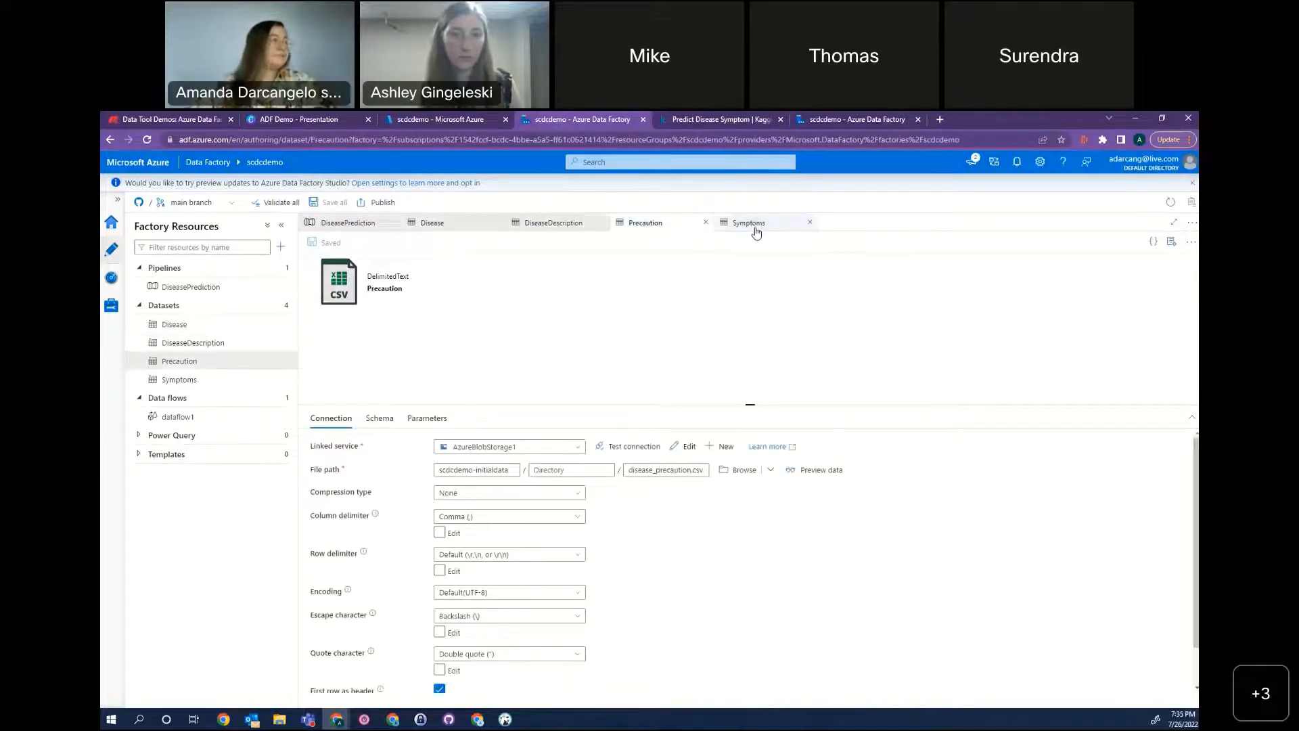
Open the data flow behind the pipeline's DiseasePrediction activity and enlarge its canvas area to fit all four sources.
{"action": "left_click", "coordinate": [368, 227]}
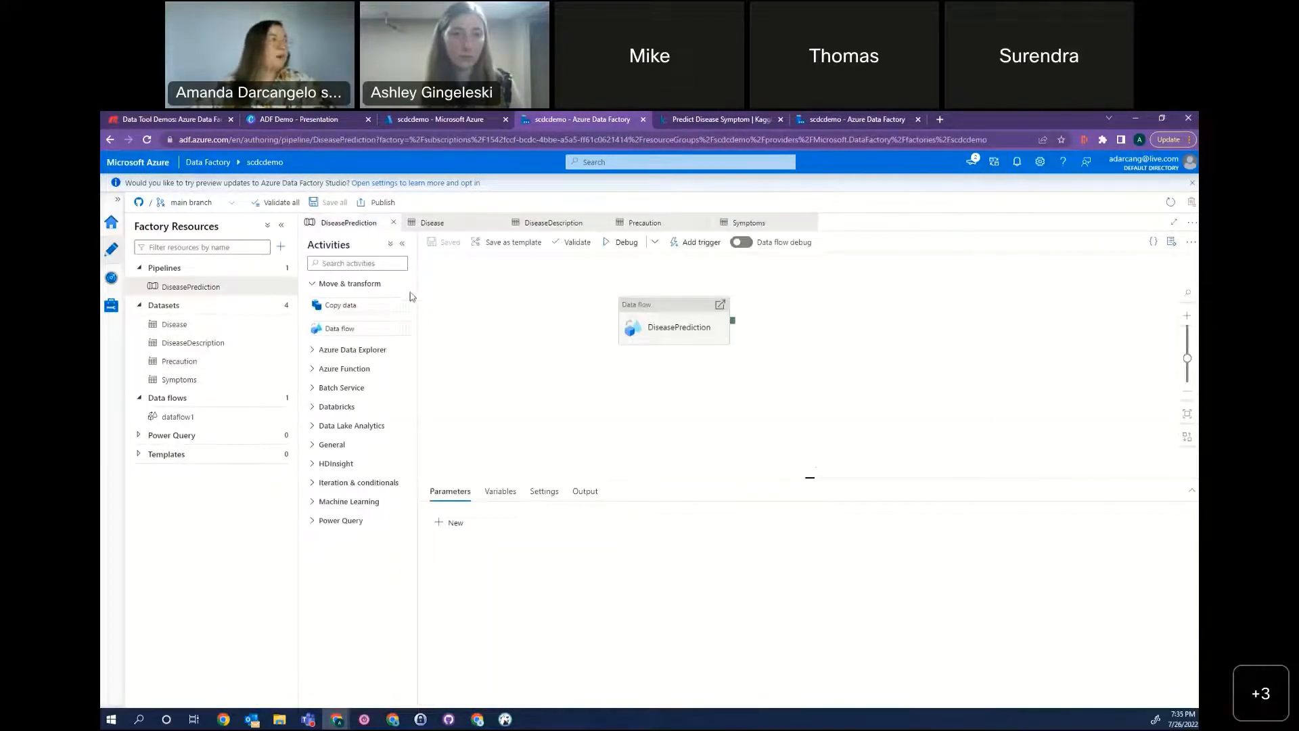
{"action": "left_click", "coordinate": [720, 305]}
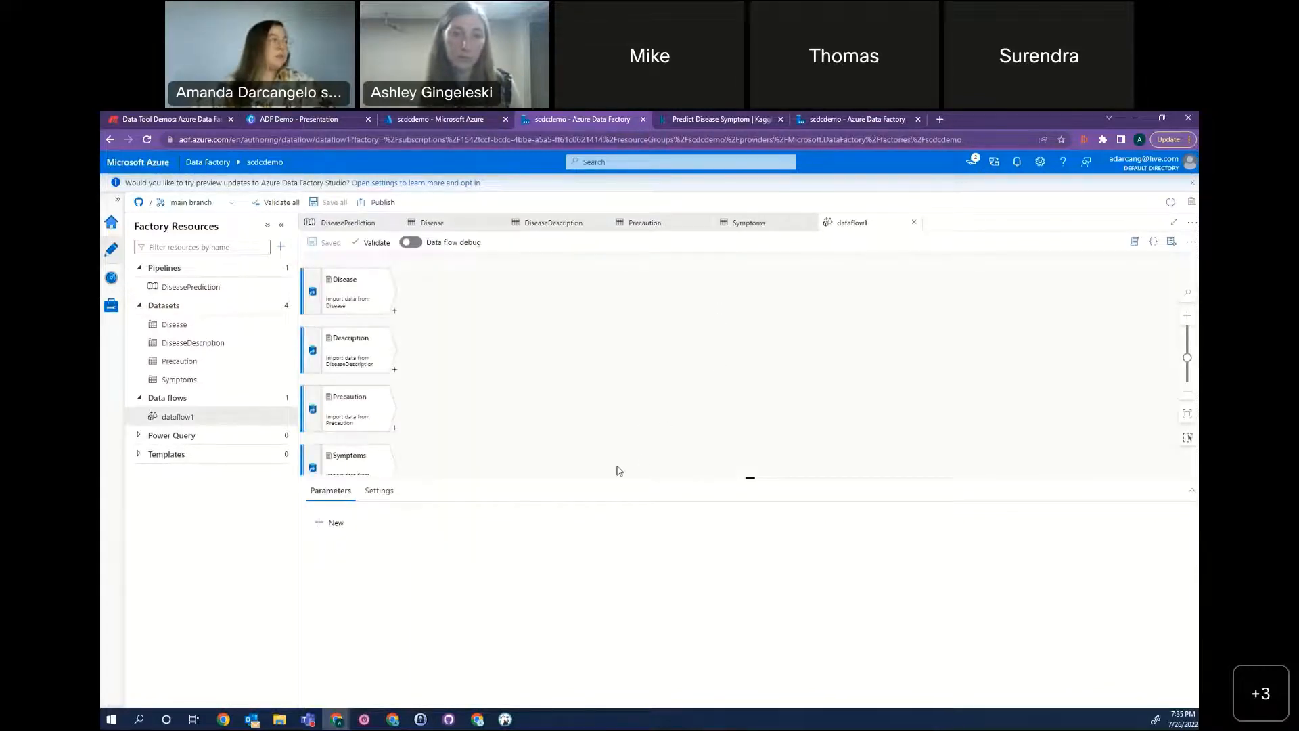
{"action": "left_click_drag", "start_coordinate": [586, 478], "coordinate": [568, 618]}
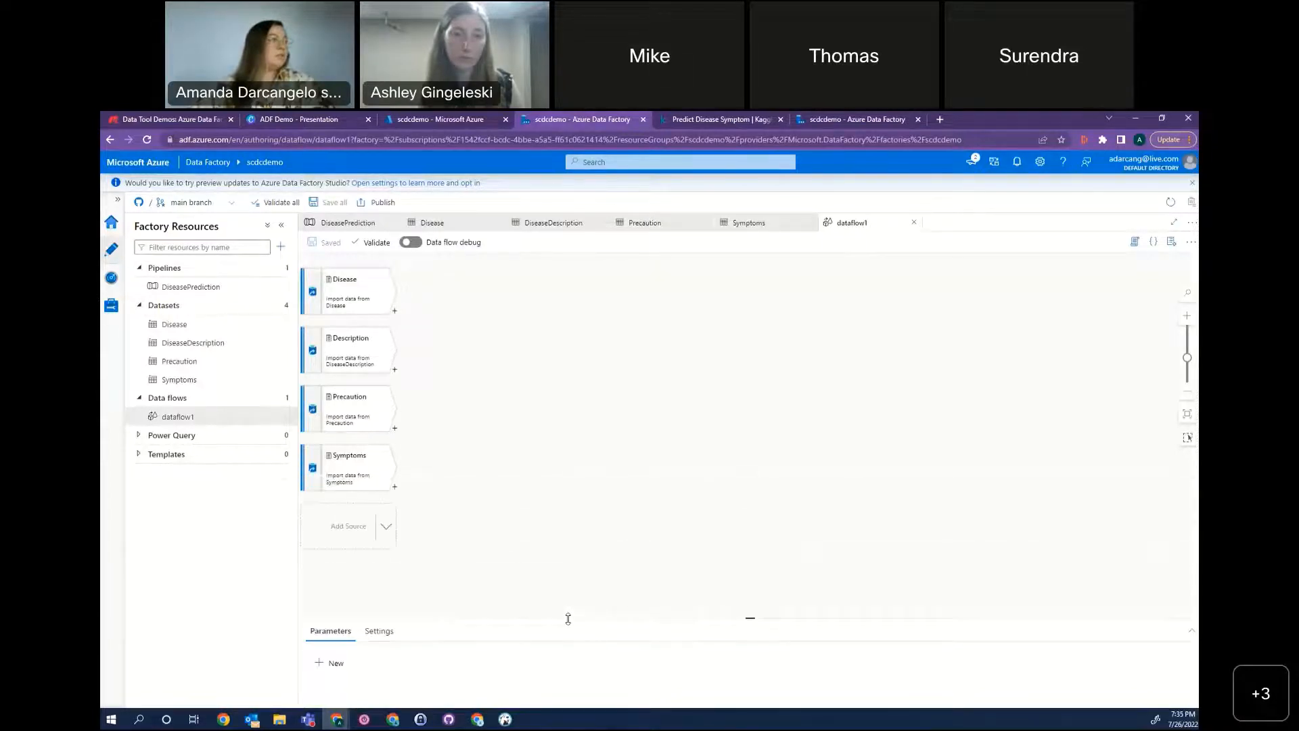
{"action": "left_click_drag", "start_coordinate": [576, 592], "coordinate": [596, 501]}
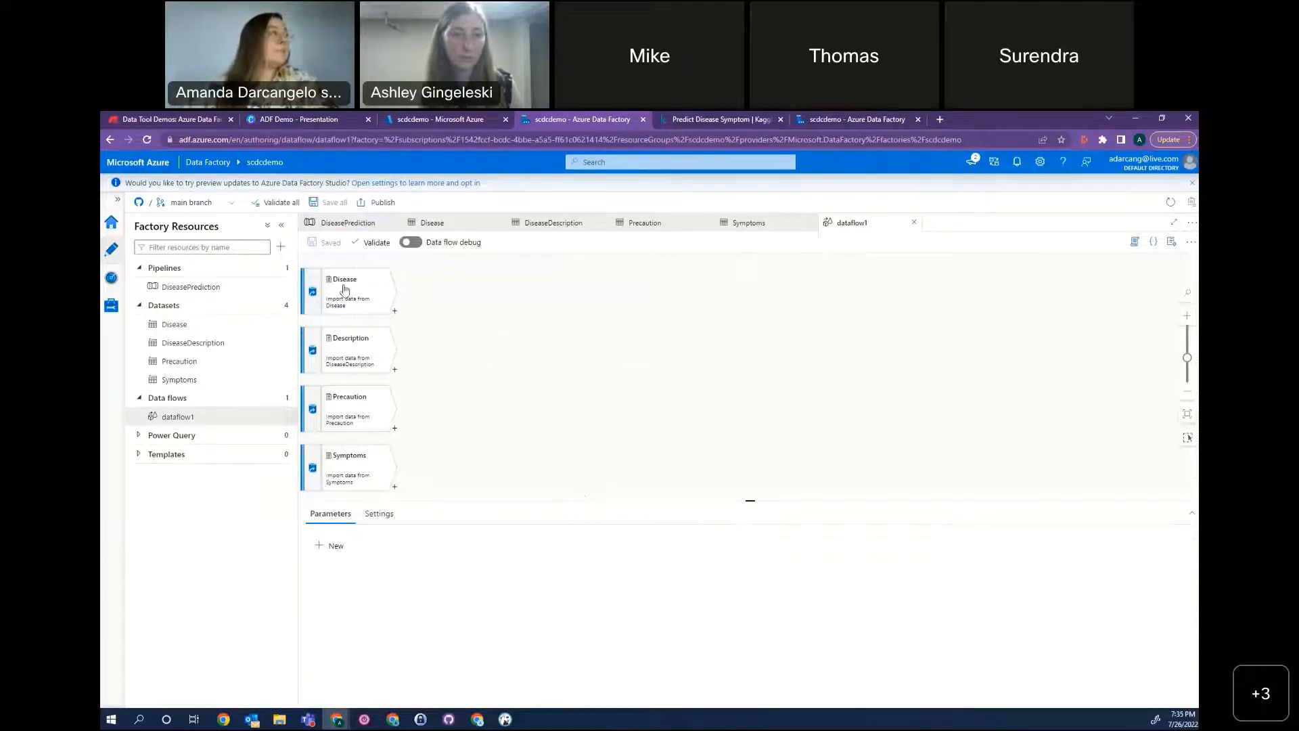
{"action": "mouse_move", "coordinate": [346, 293]}
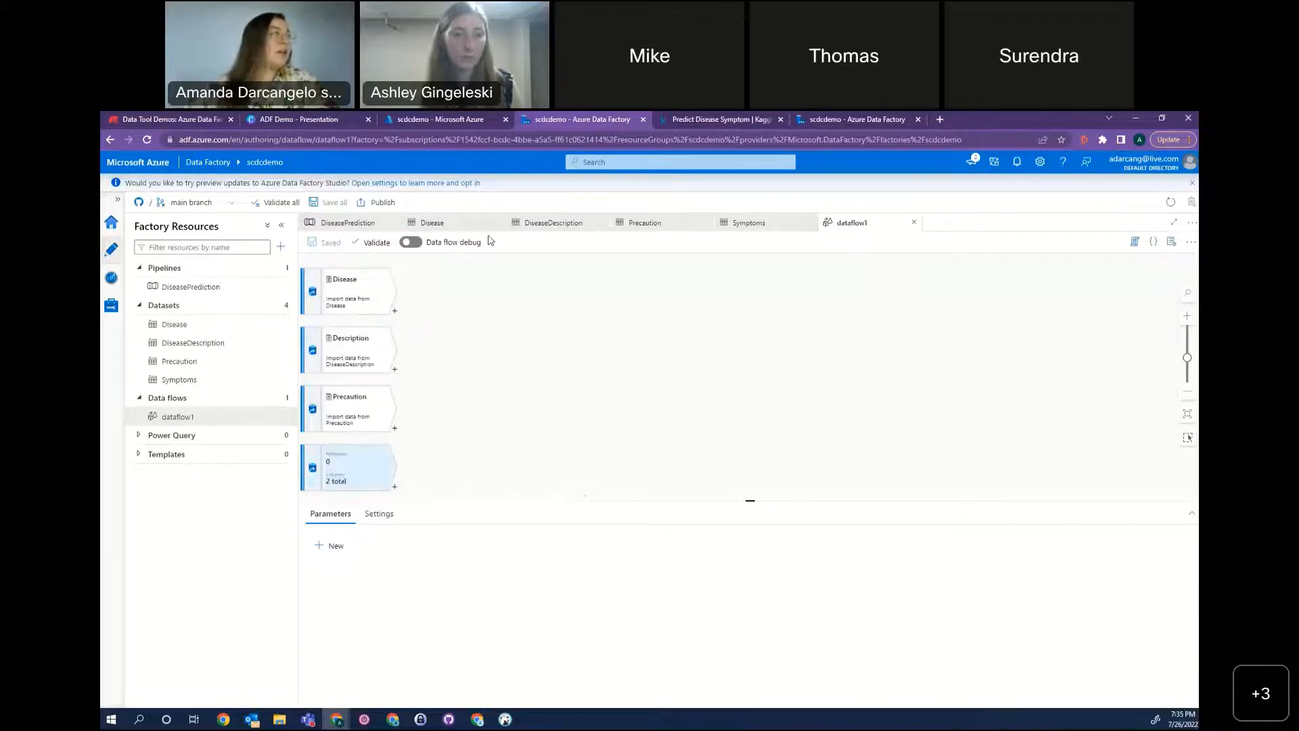
Turn on data flow debug with a 1-hour time to live and refresh the Disease source's data preview.
{"action": "left_click", "coordinate": [394, 311]}
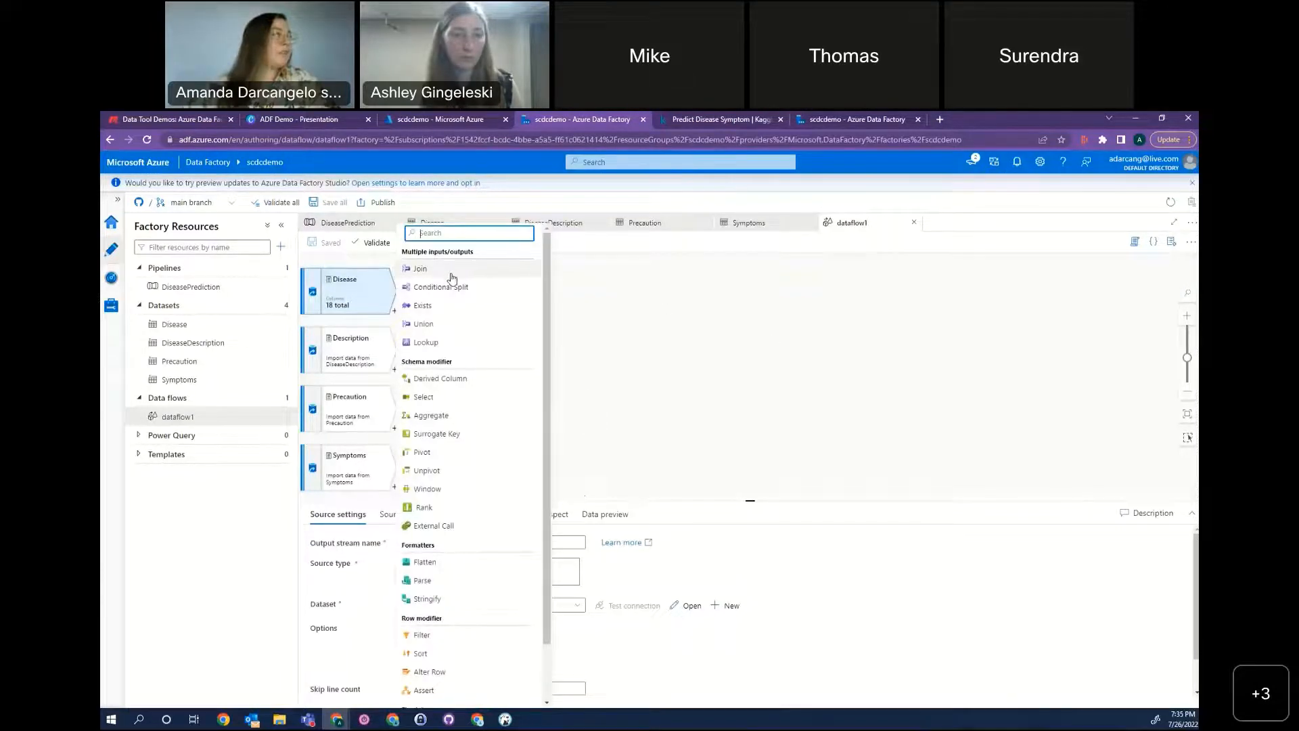
{"action": "left_click", "coordinate": [657, 333]}
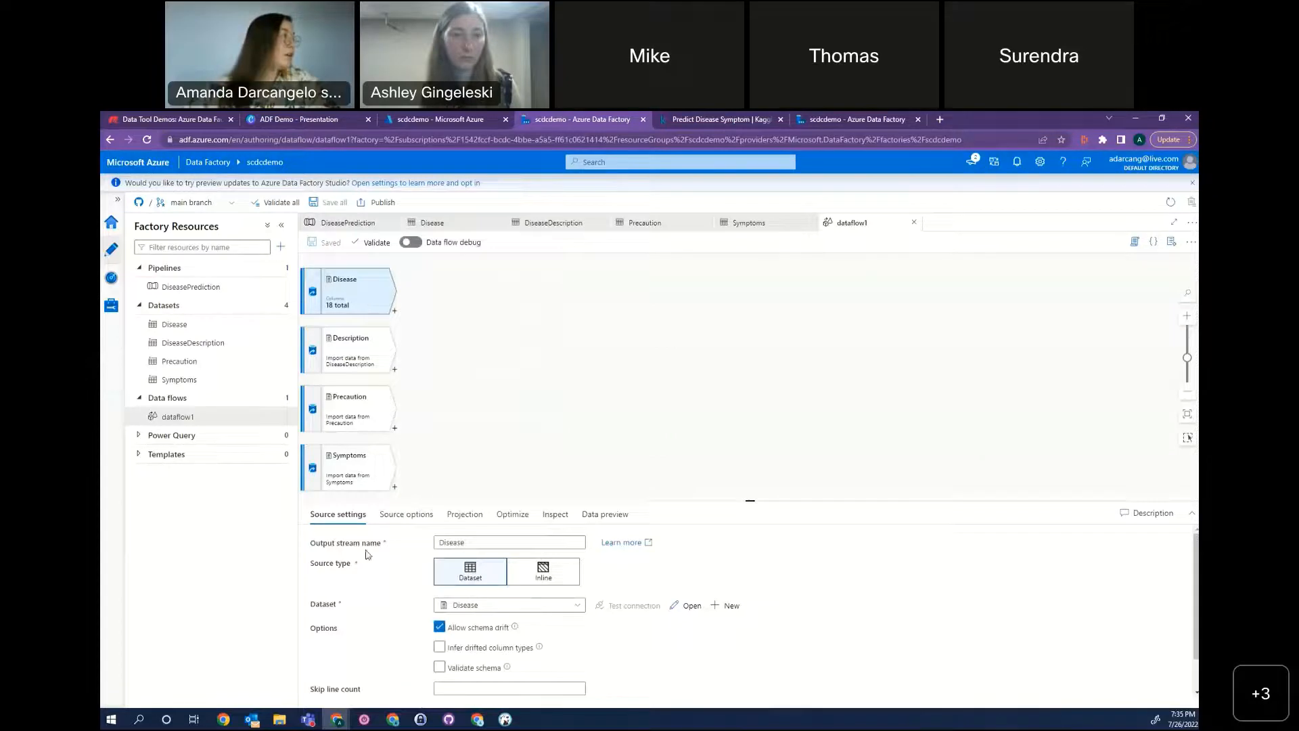
{"action": "left_click", "coordinate": [410, 242]}
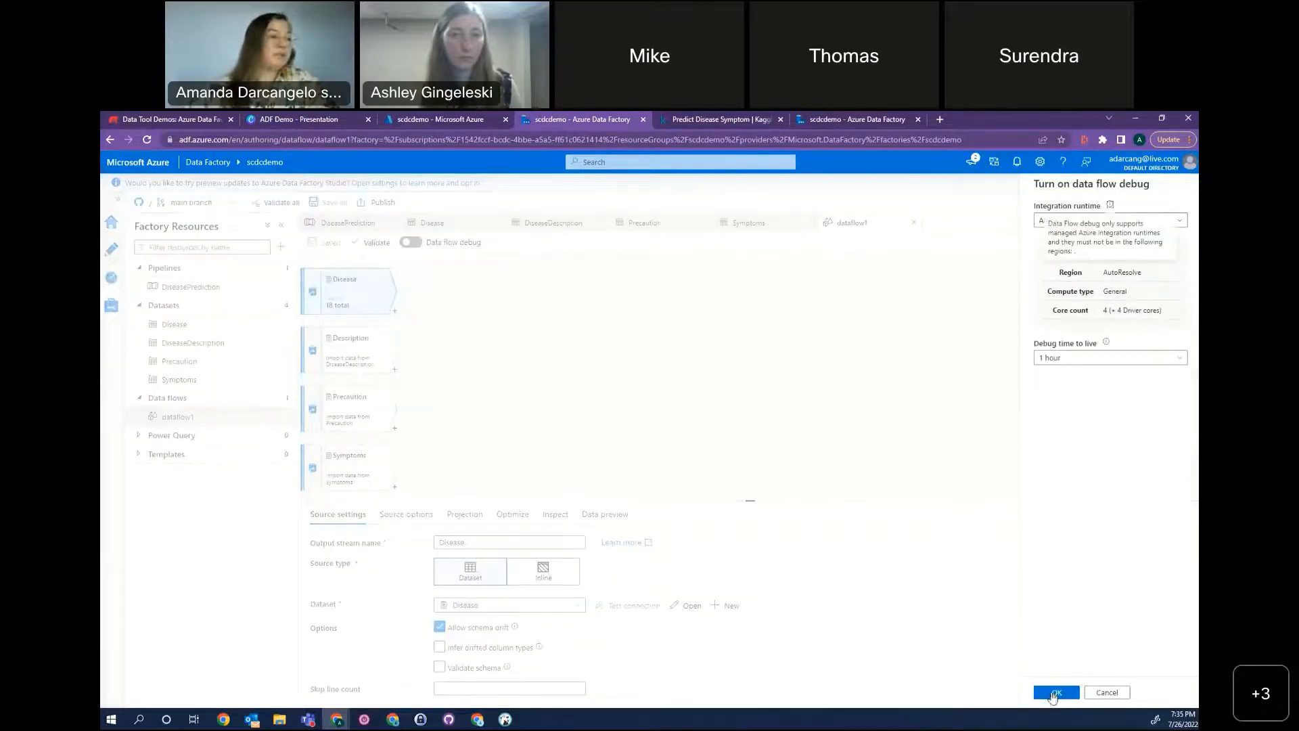
{"action": "left_click", "coordinate": [1054, 692]}
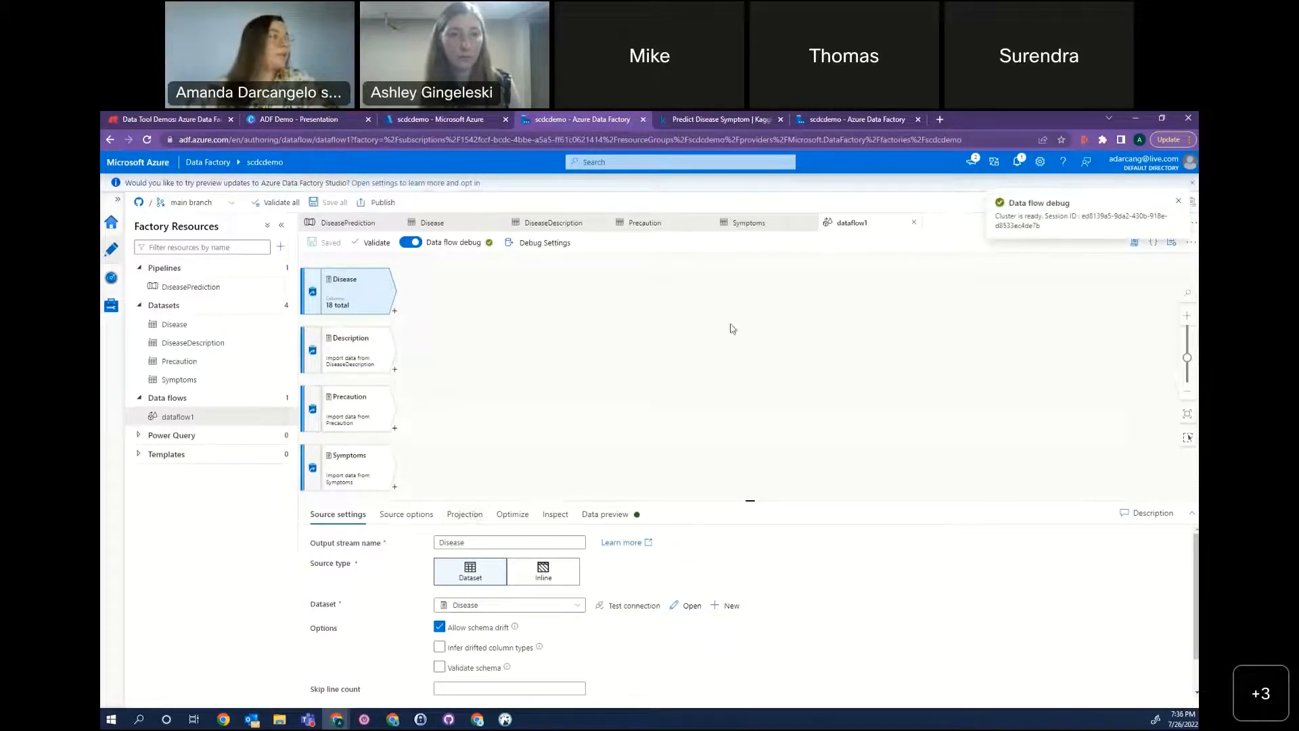
{"action": "left_click", "coordinate": [614, 514]}
{"action": "left_click", "coordinate": [351, 562]}
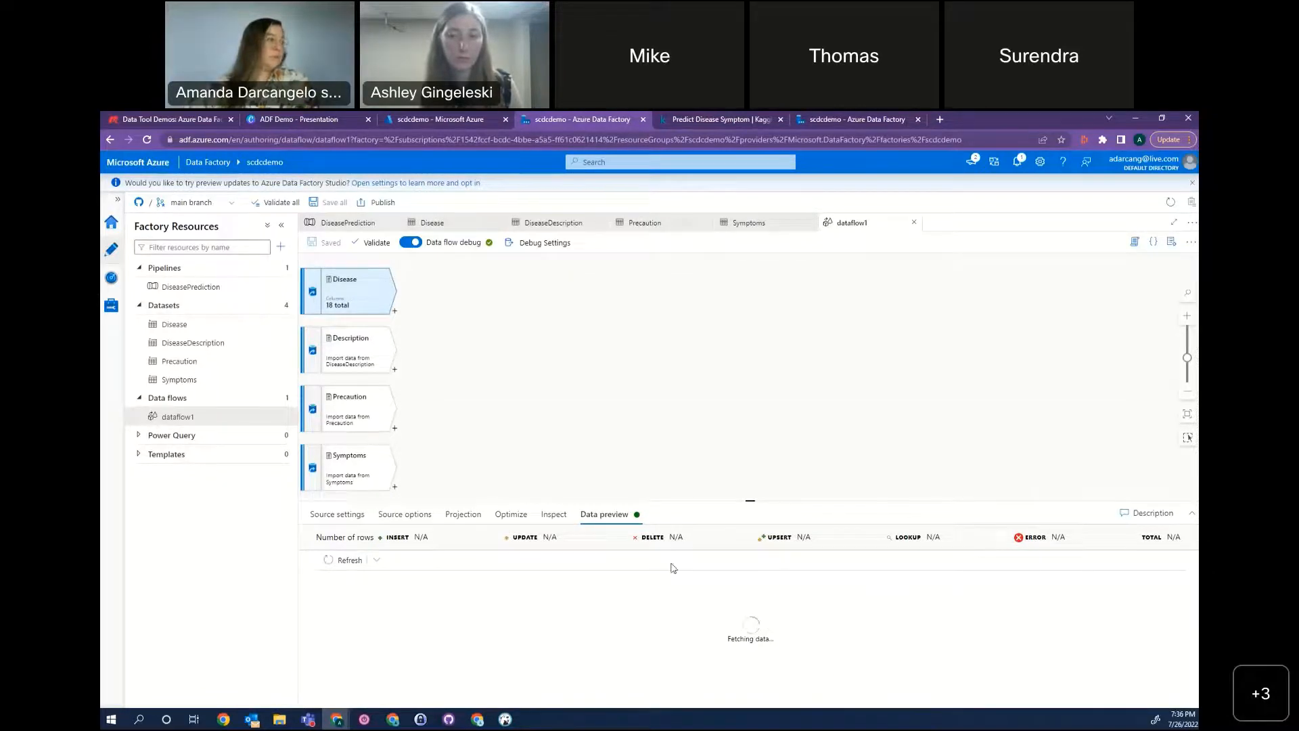
Review the Disease source's settings and the datasets available for it.
{"action": "left_click", "coordinate": [336, 514]}
{"action": "scroll", "coordinate": [766, 608], "scroll_direction": "down", "scroll_amount": 1}
{"action": "scroll", "coordinate": [766, 607], "scroll_direction": "up", "scroll_amount": 1}
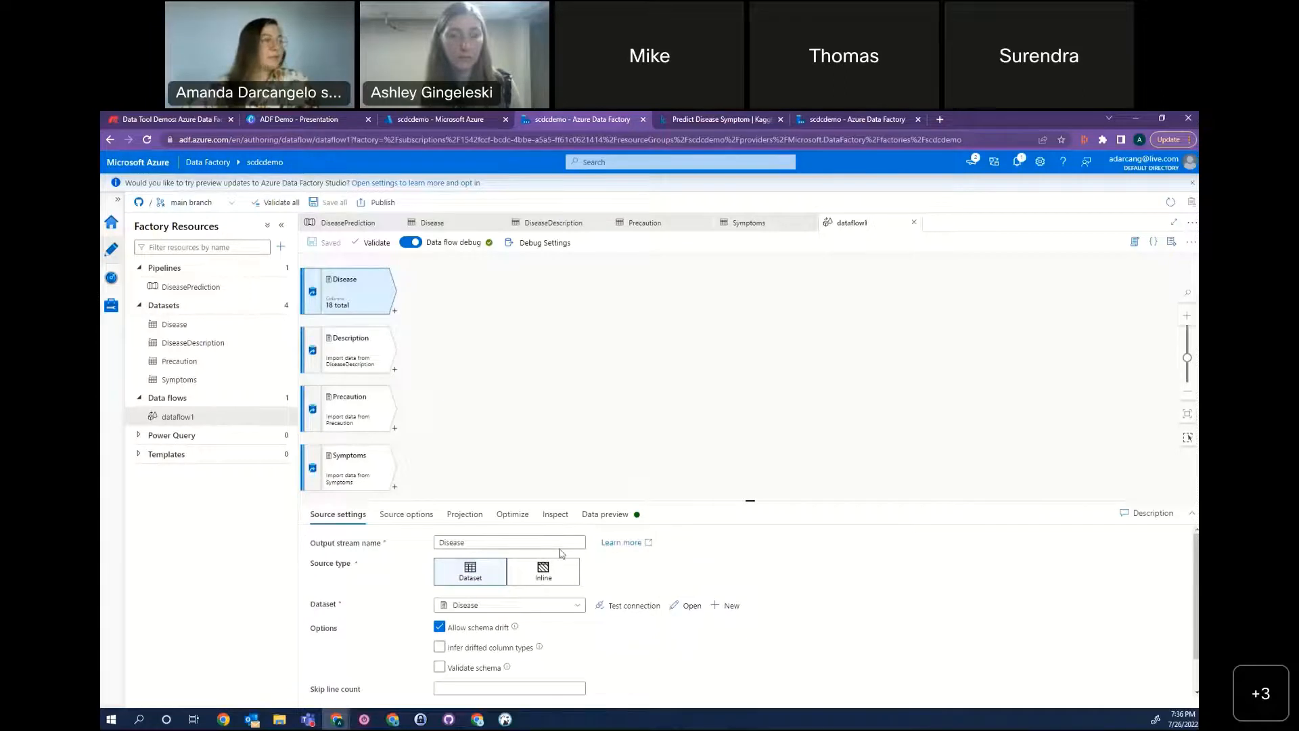
{"action": "left_click", "coordinate": [578, 604]}
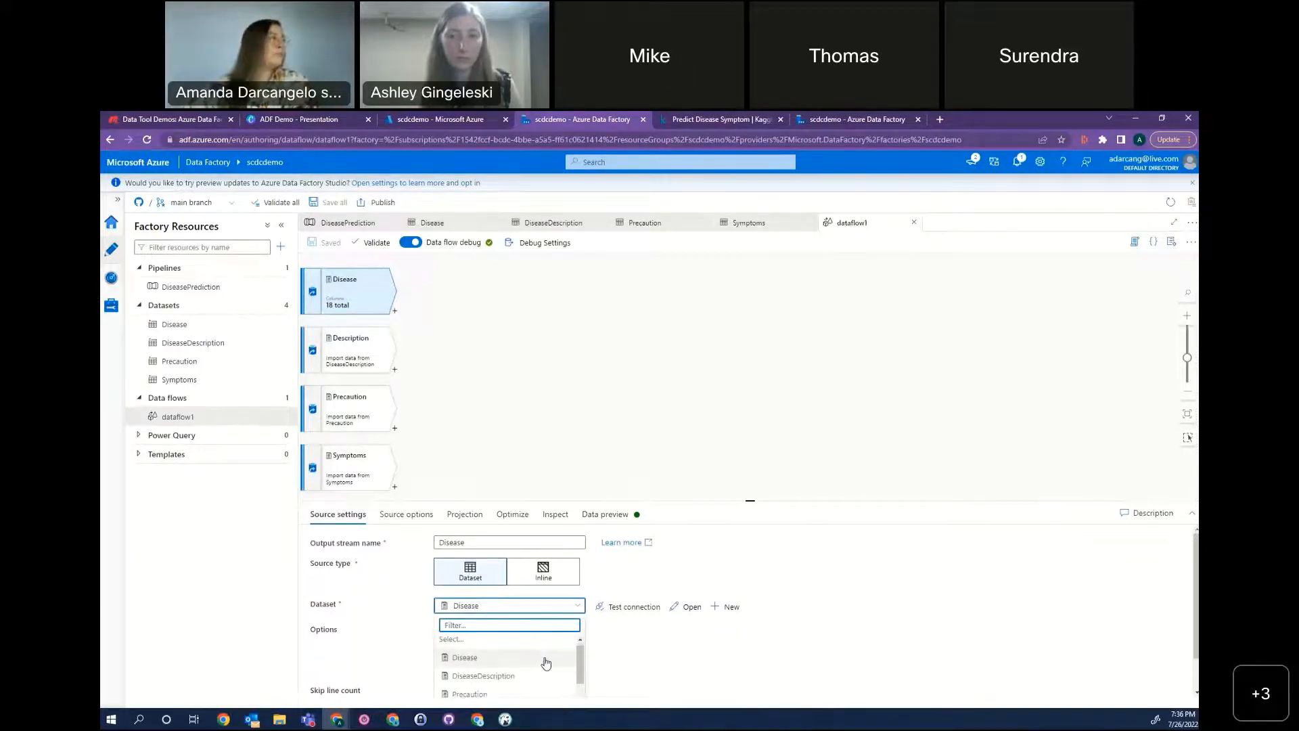
{"action": "scroll", "coordinate": [545, 663], "scroll_direction": "down", "scroll_amount": 1}
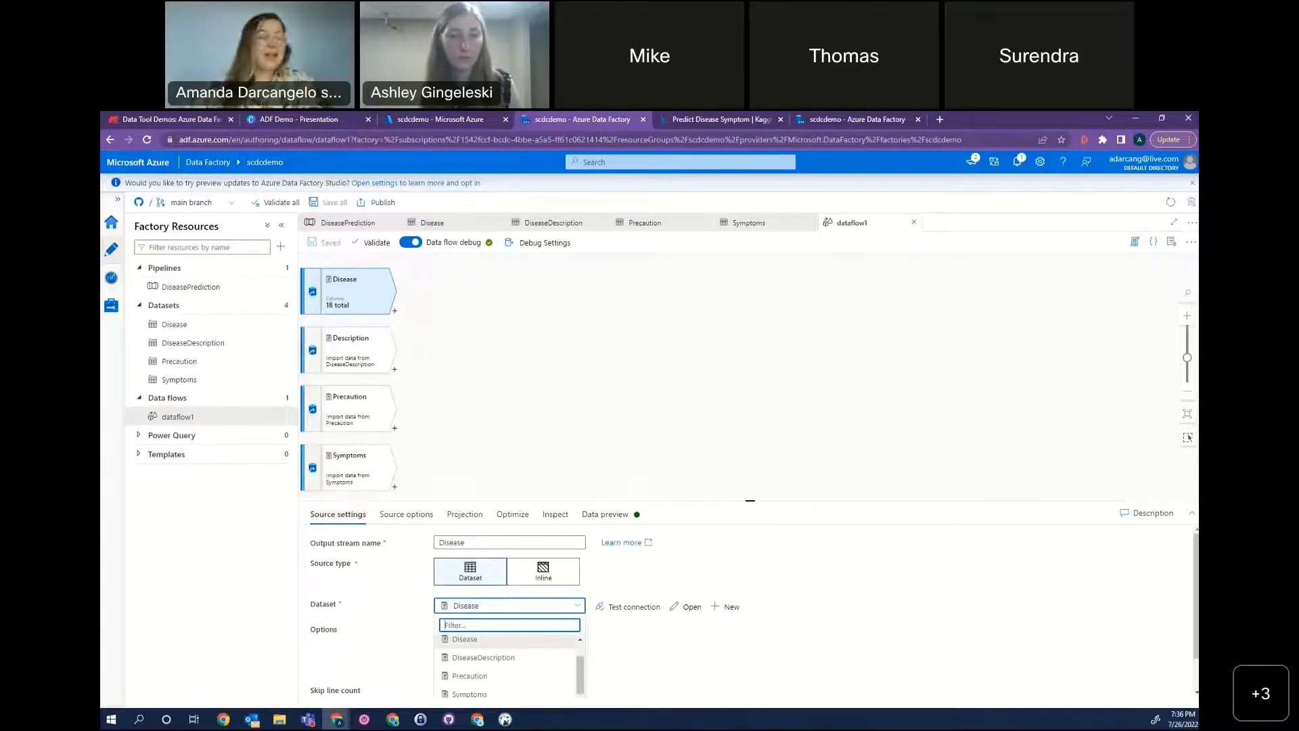
Switch to the other open scdcdemo factory session, open its dataflow1 and save all pending changes.
{"action": "left_click", "coordinate": [861, 123]}
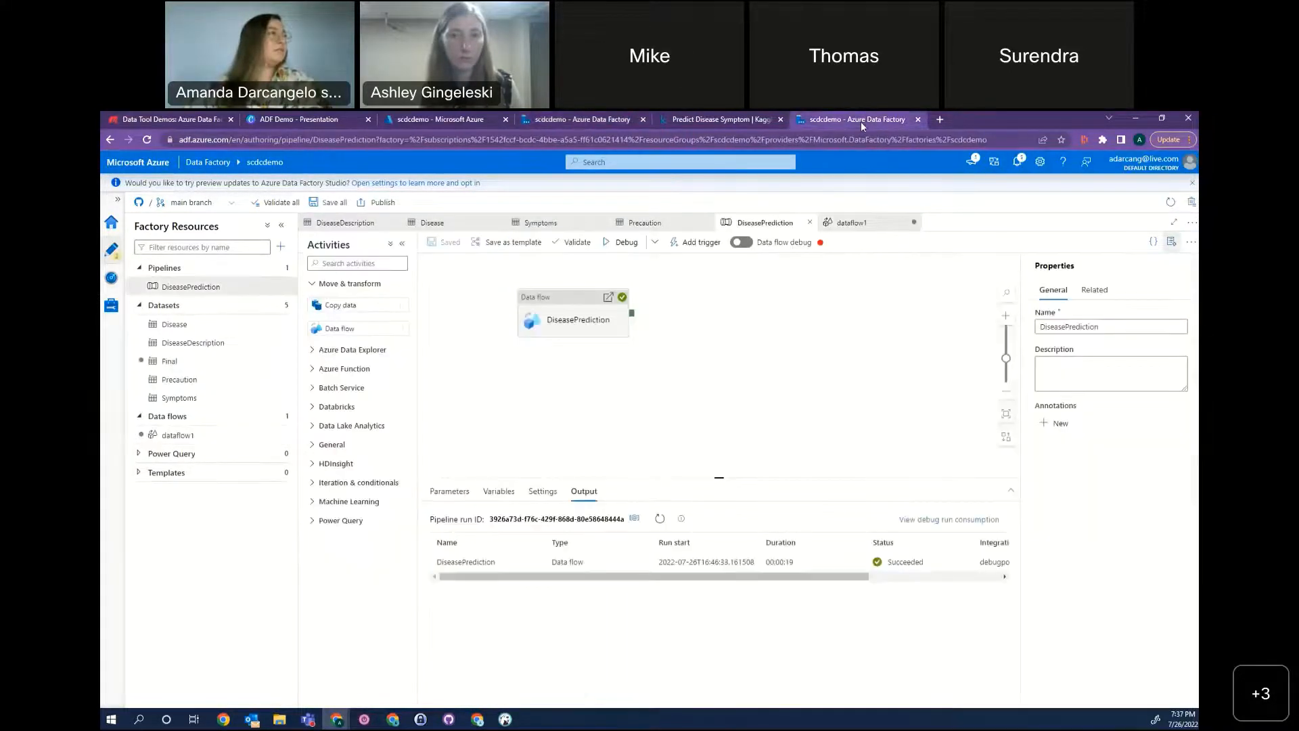
{"action": "left_click", "coordinate": [853, 223]}
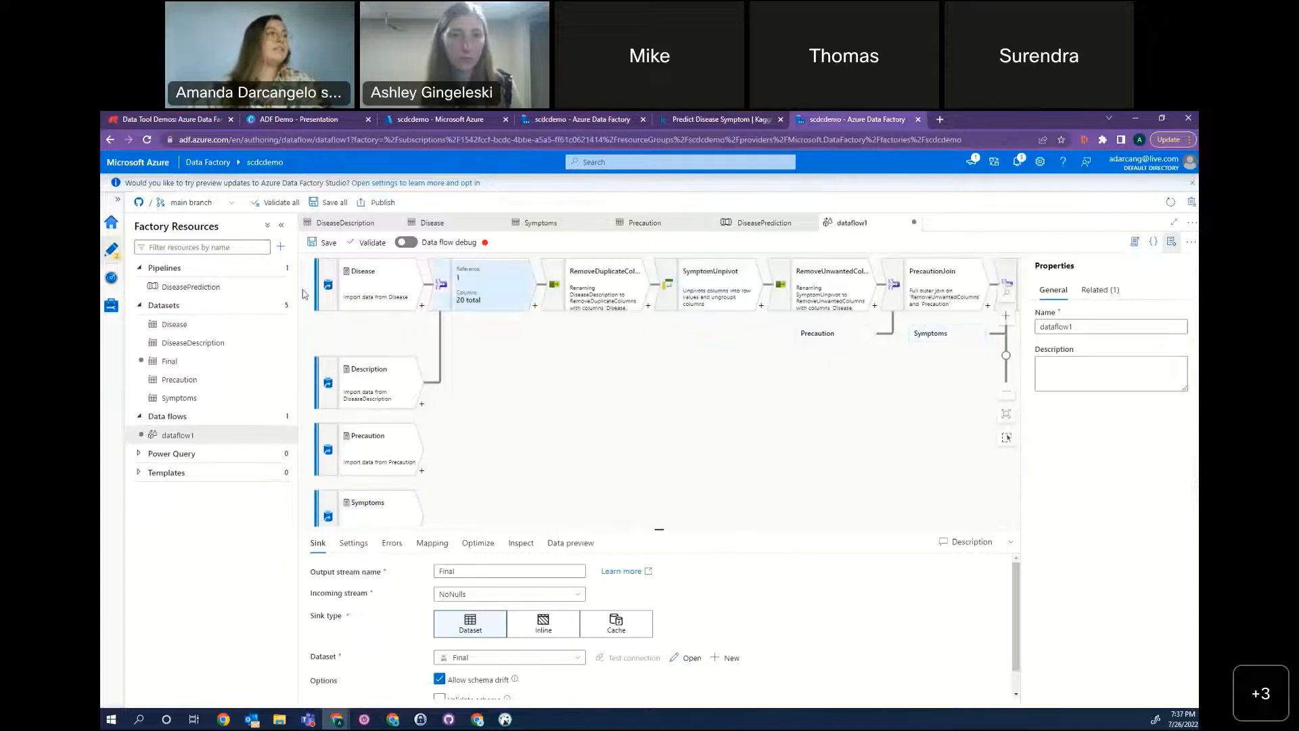
{"action": "left_click", "coordinate": [339, 205]}
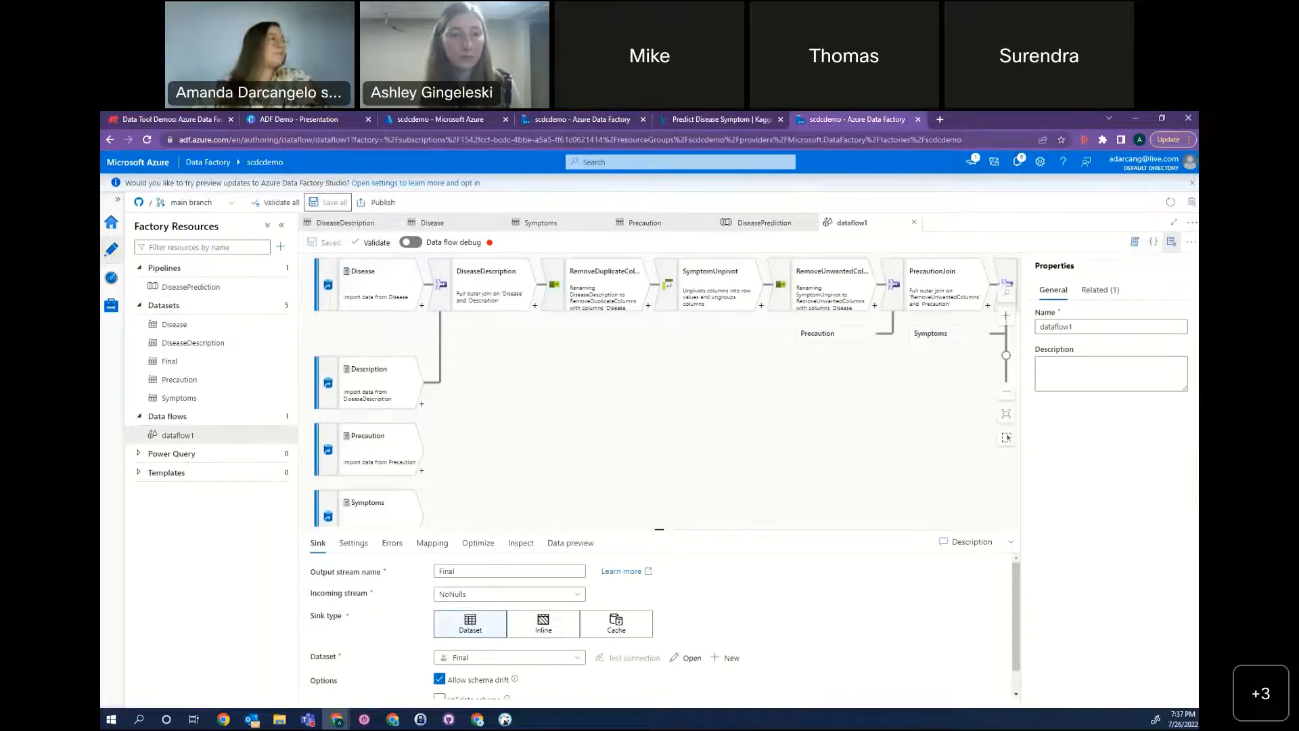
Place the two scdcdemo browser tabs next to each other and return to the data flow with only the four sources in a maximized window.
{"action": "left_click_drag", "start_coordinate": [541, 130], "coordinate": [690, 121]}
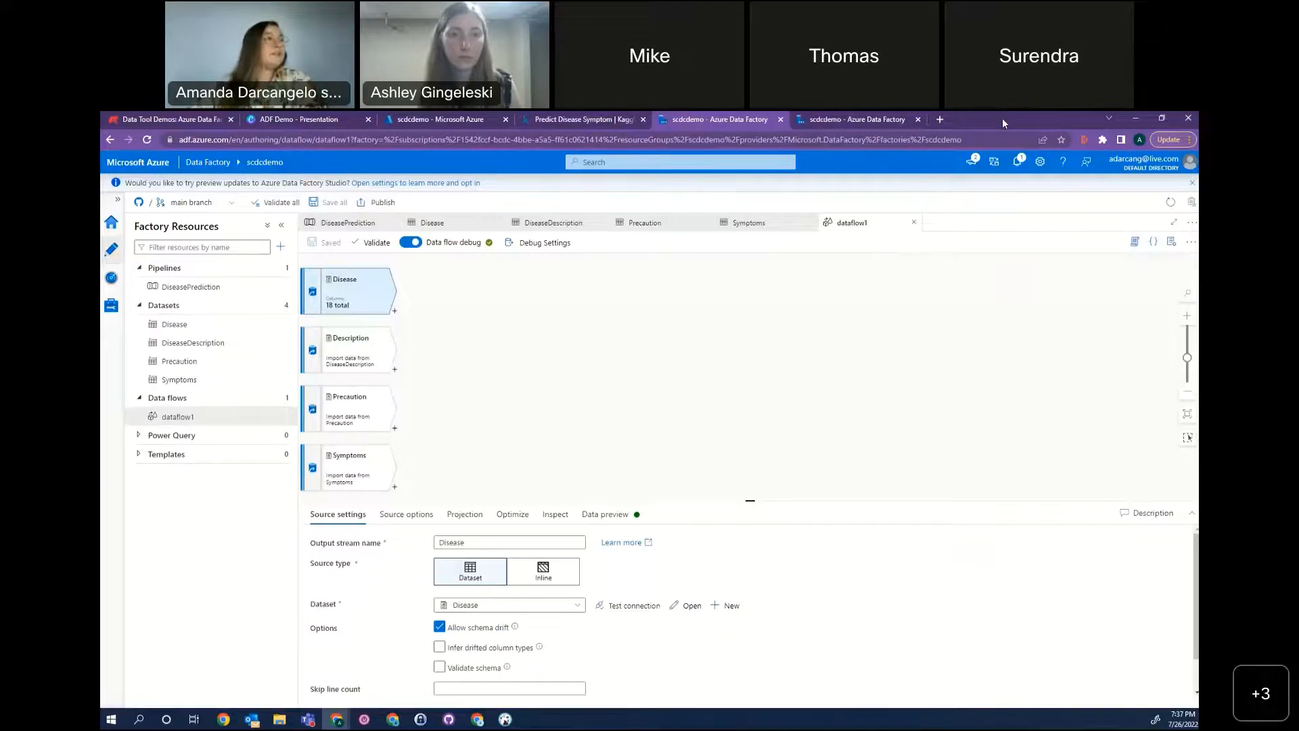
{"action": "left_click", "coordinate": [857, 120]}
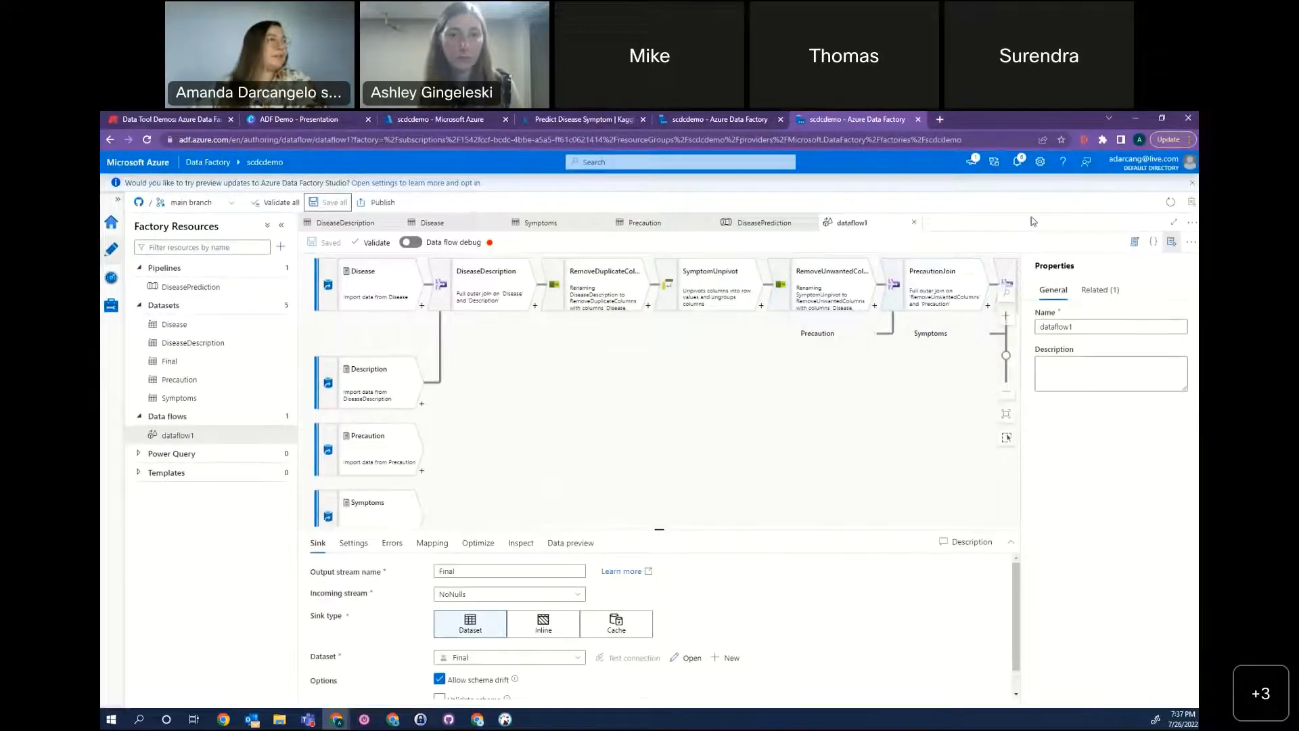
{"action": "left_click", "coordinate": [377, 292]}
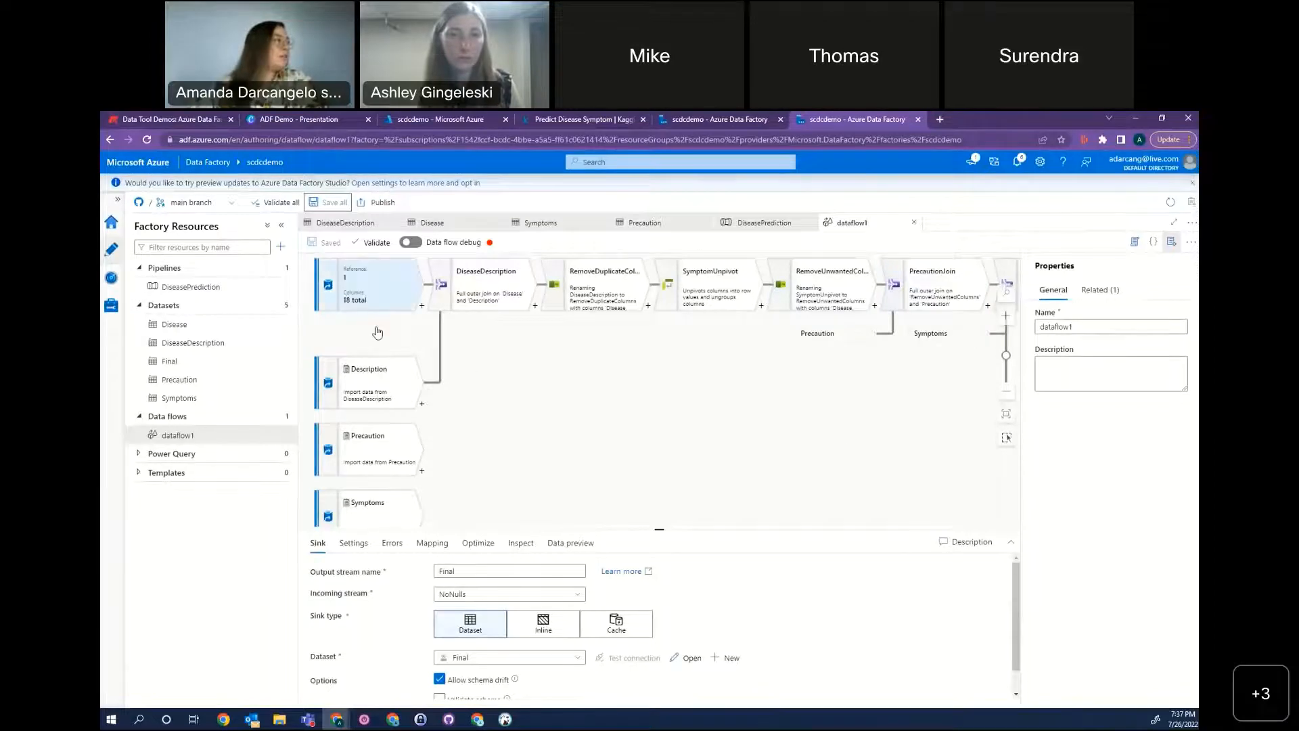
{"action": "left_click", "coordinate": [604, 543]}
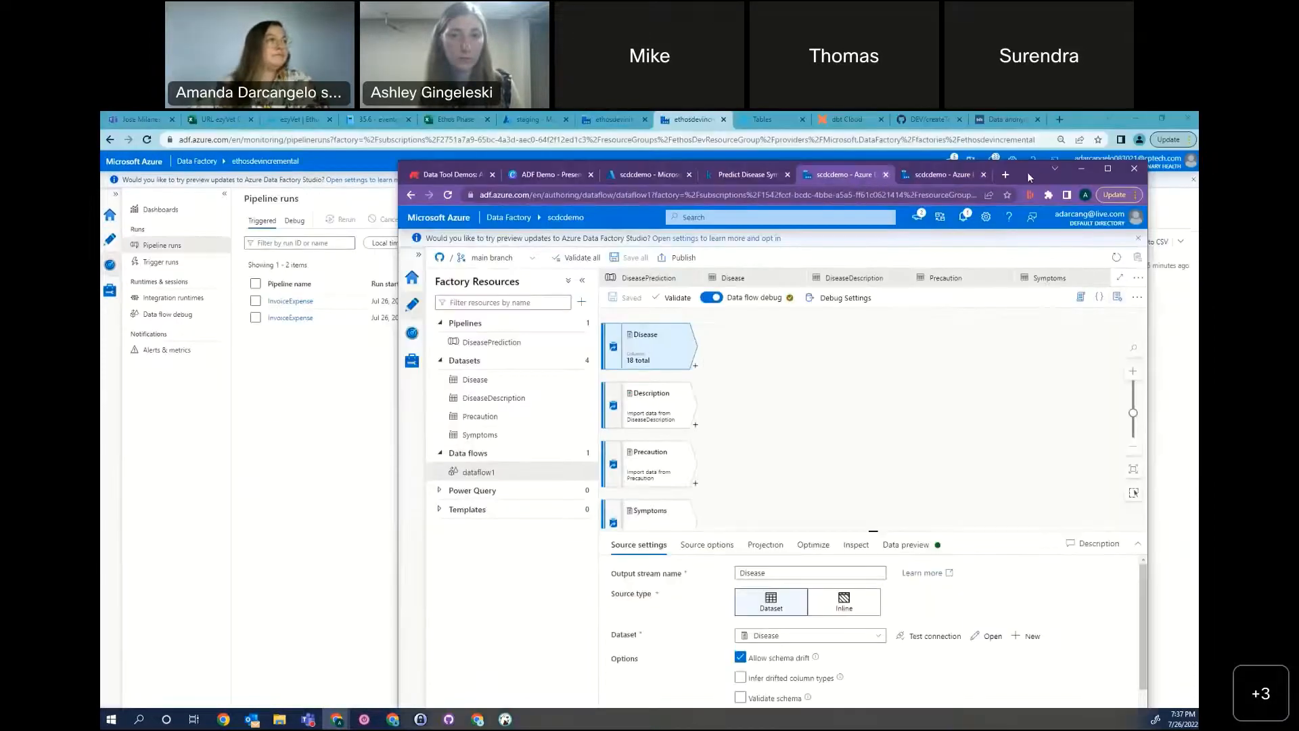
{"action": "double_click", "coordinate": [1027, 172]}
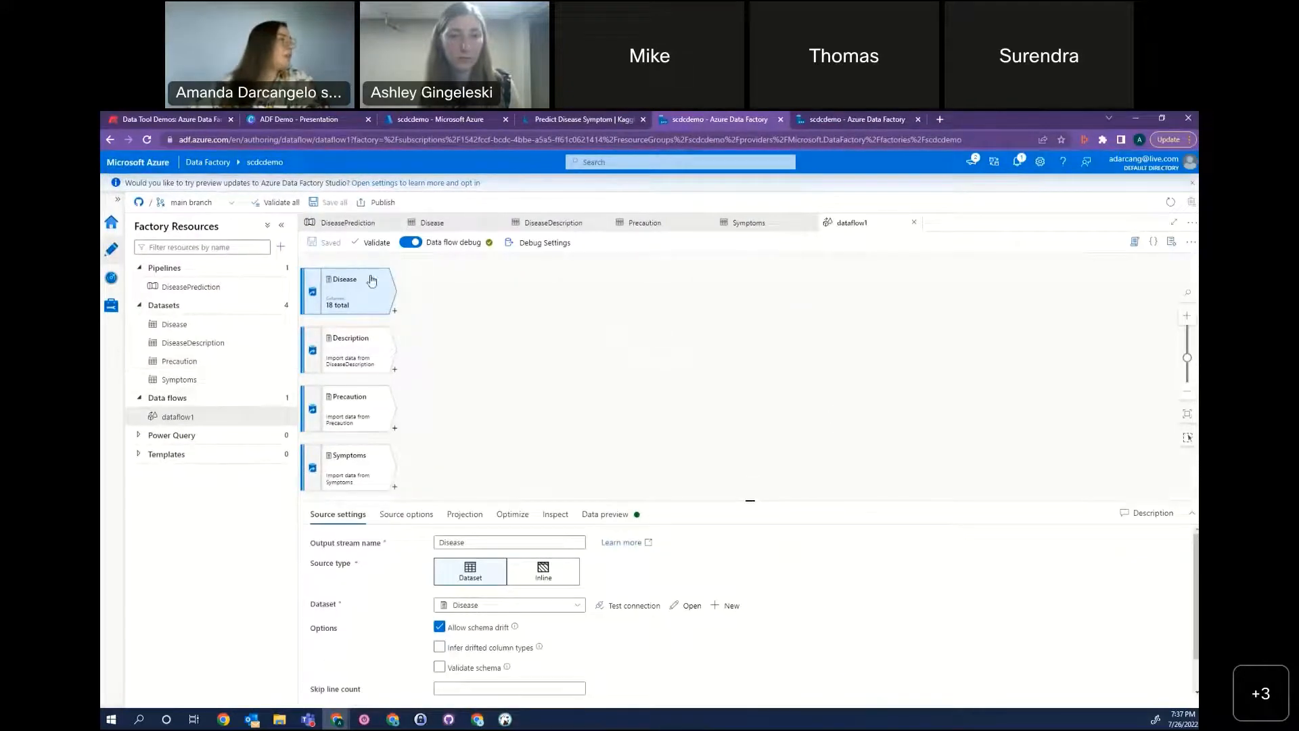
Examine the Disease source's data preview across all its symptom columns in an enlarged preview area.
{"action": "left_click", "coordinate": [590, 519]}
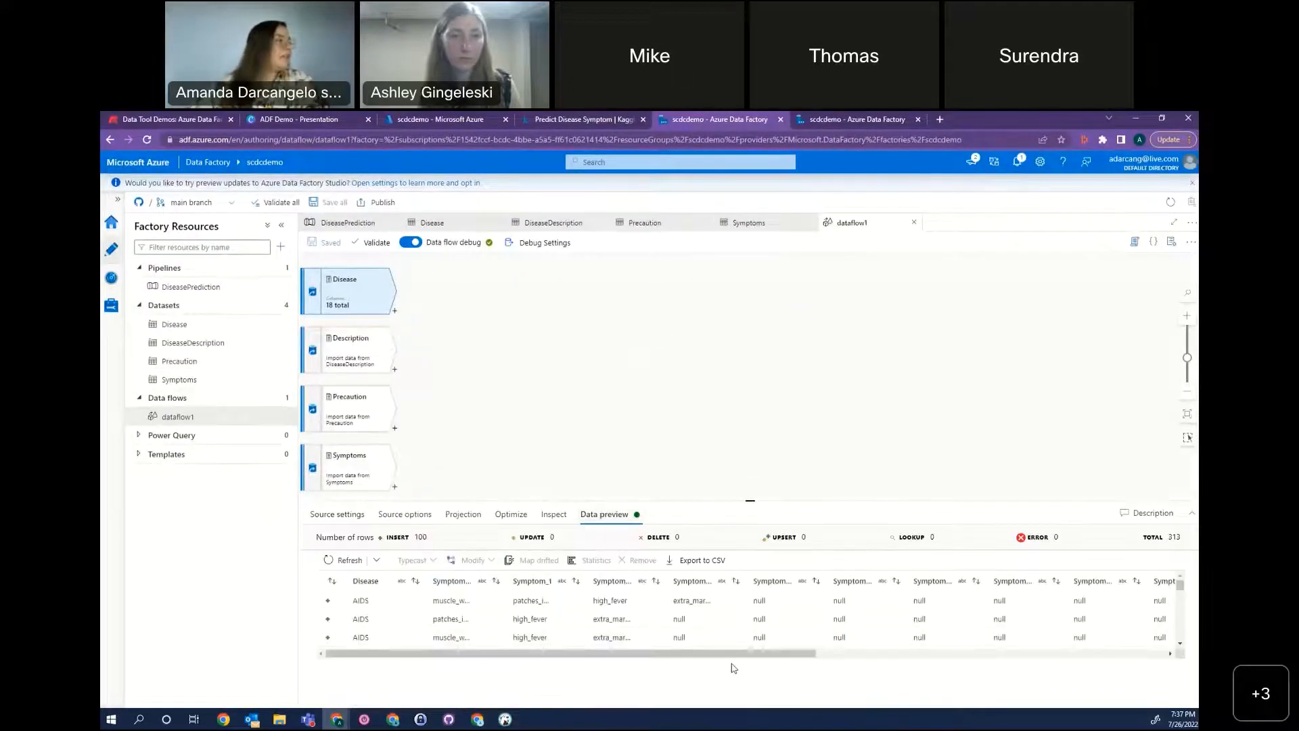
{"action": "left_click_drag", "start_coordinate": [767, 500], "coordinate": [772, 358]}
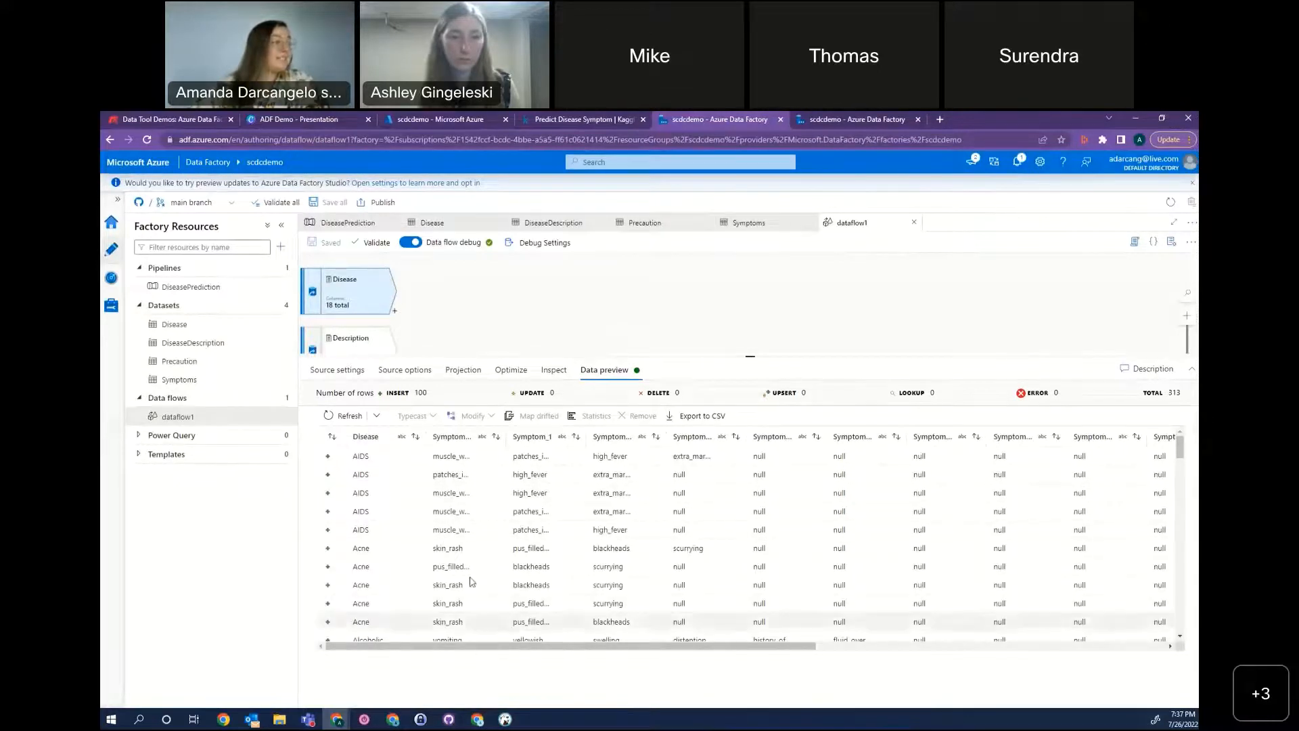
{"action": "left_click_drag", "start_coordinate": [788, 647], "coordinate": [1183, 612]}
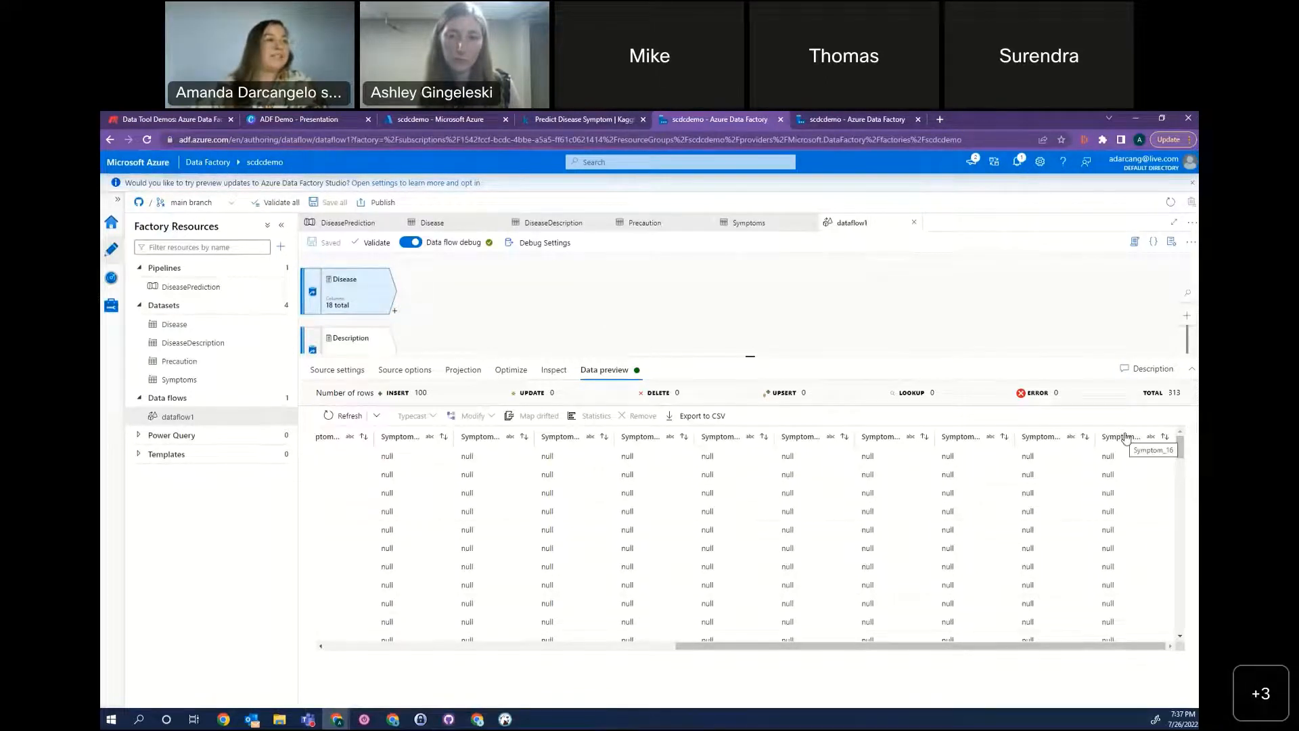
{"action": "left_click_drag", "start_coordinate": [923, 646], "coordinate": [571, 651]}
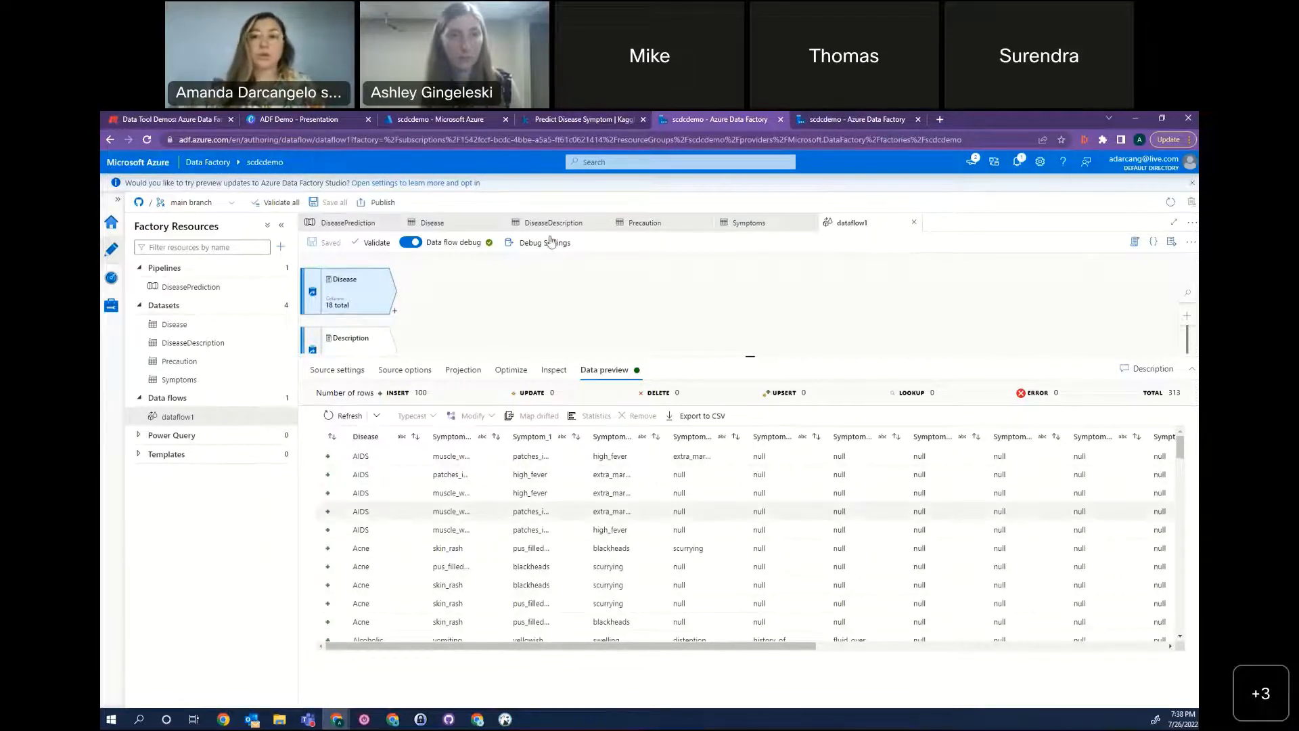
Add an Unpivot transformation after the Disease source and name its output stream SymptomsUnpivot.
{"action": "left_click", "coordinate": [396, 312]}
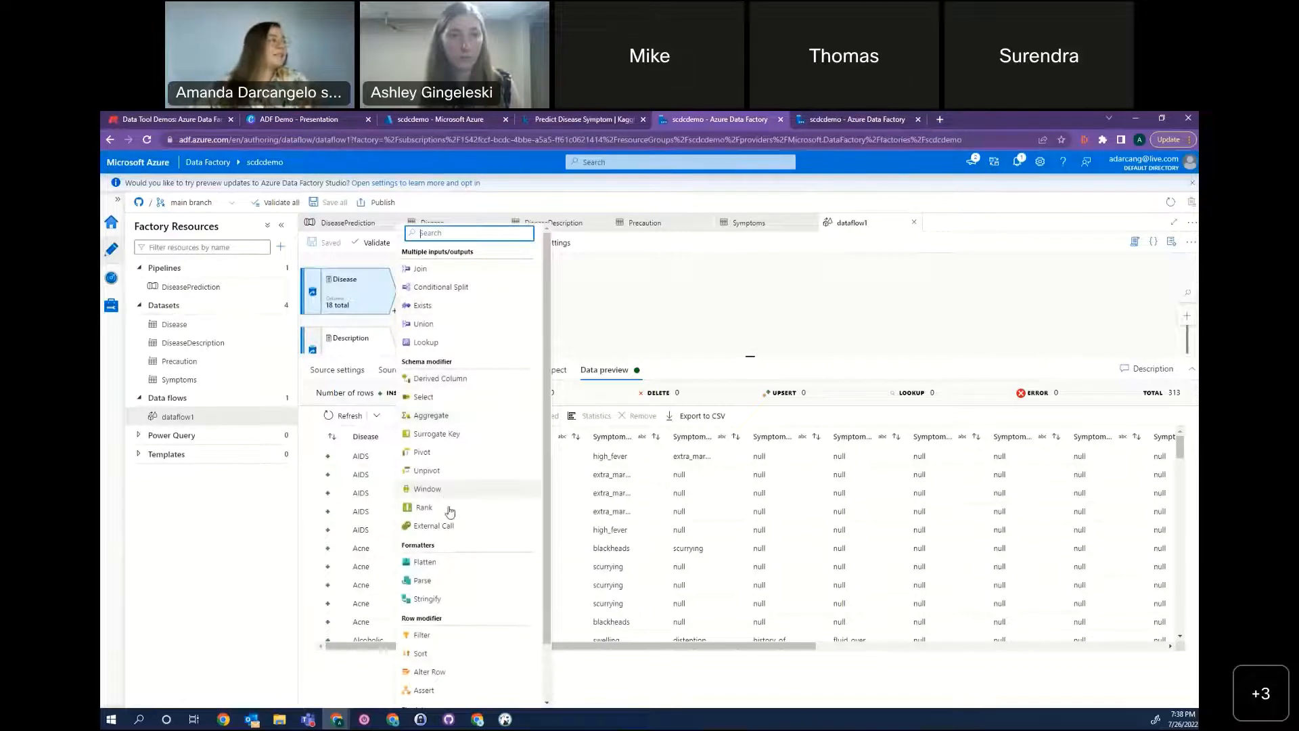
{"action": "left_click", "coordinate": [450, 472]}
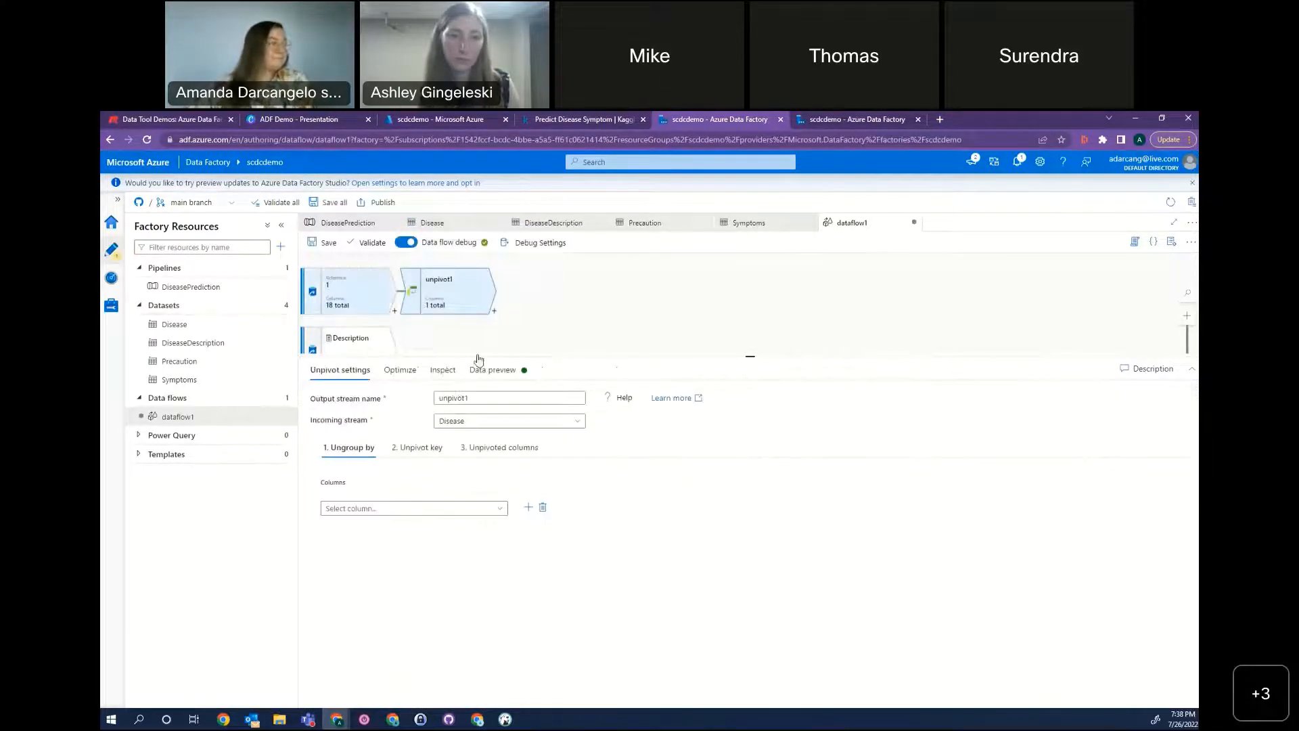
{"action": "double_click", "coordinate": [502, 398]}
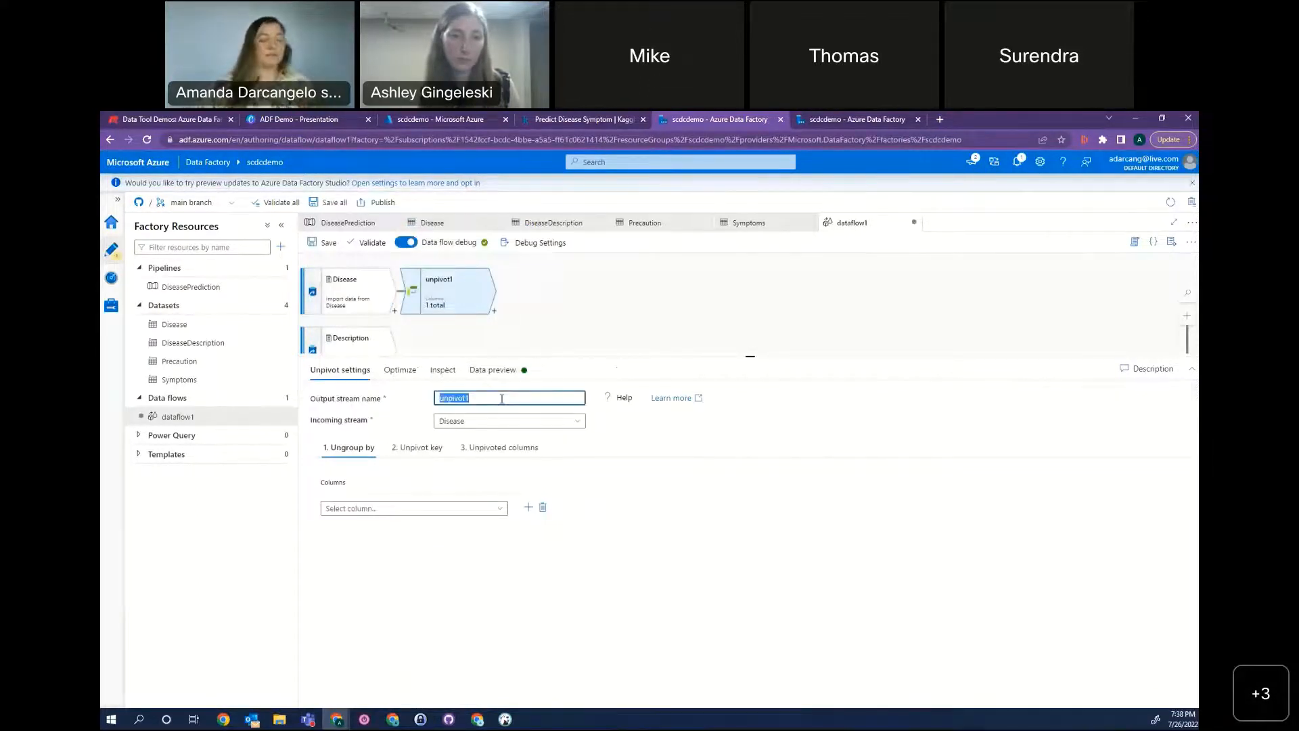
{"action": "type", "text": "SymptomsU"}
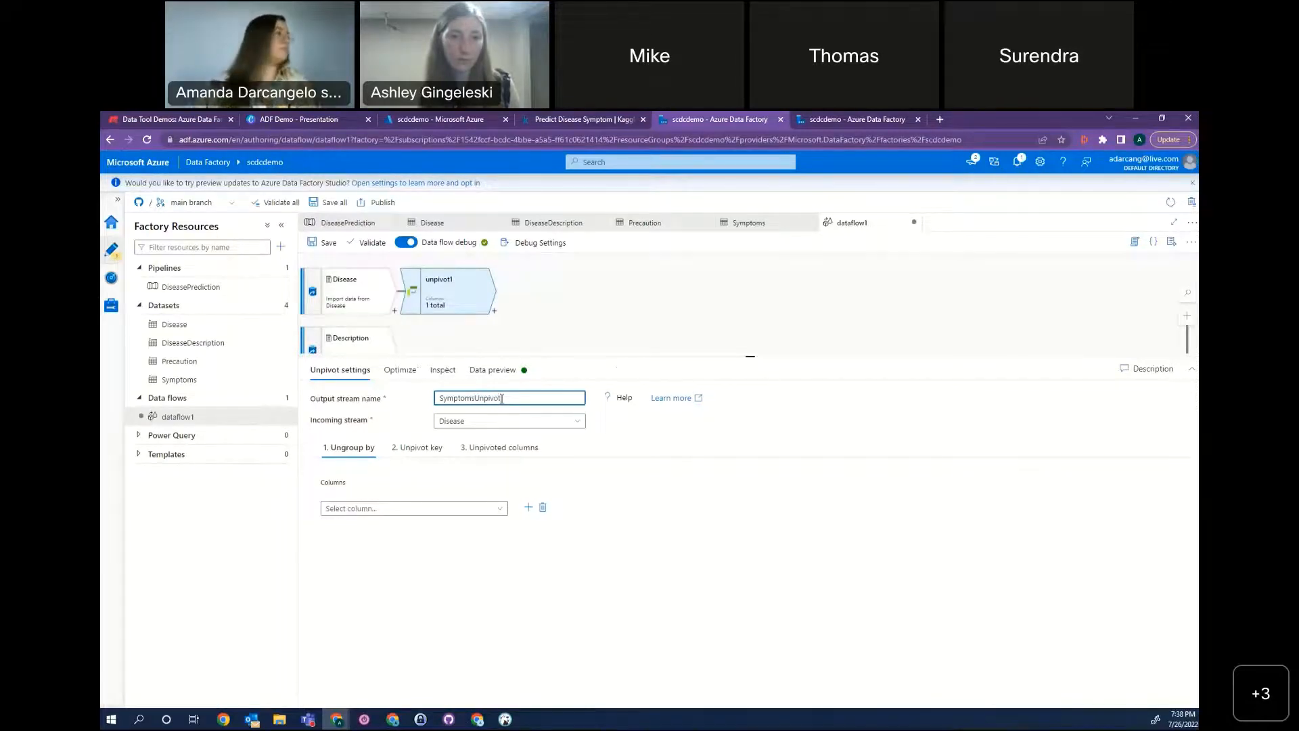
Set the SymptomsUnpivot transformation to ungroup by the Disease column.
{"action": "left_click", "coordinate": [410, 515]}
{"action": "left_click", "coordinate": [477, 512]}
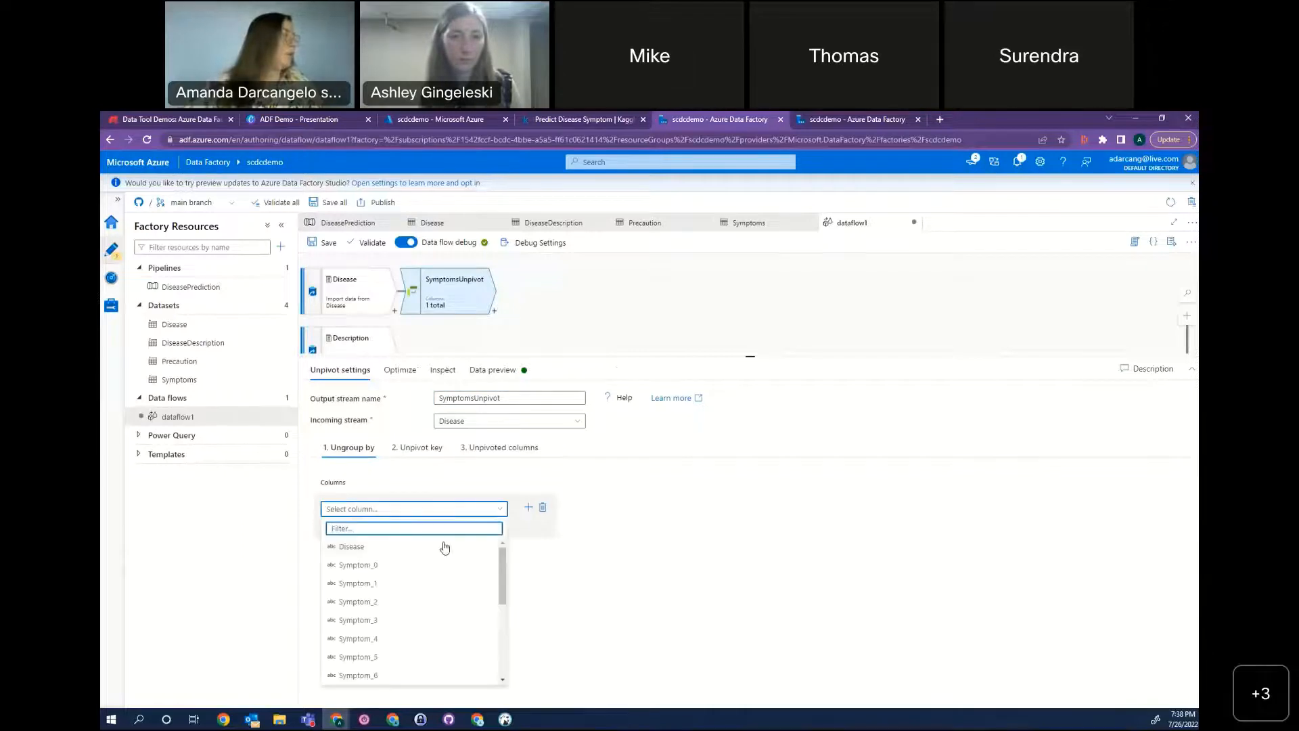
{"action": "left_click", "coordinate": [427, 548]}
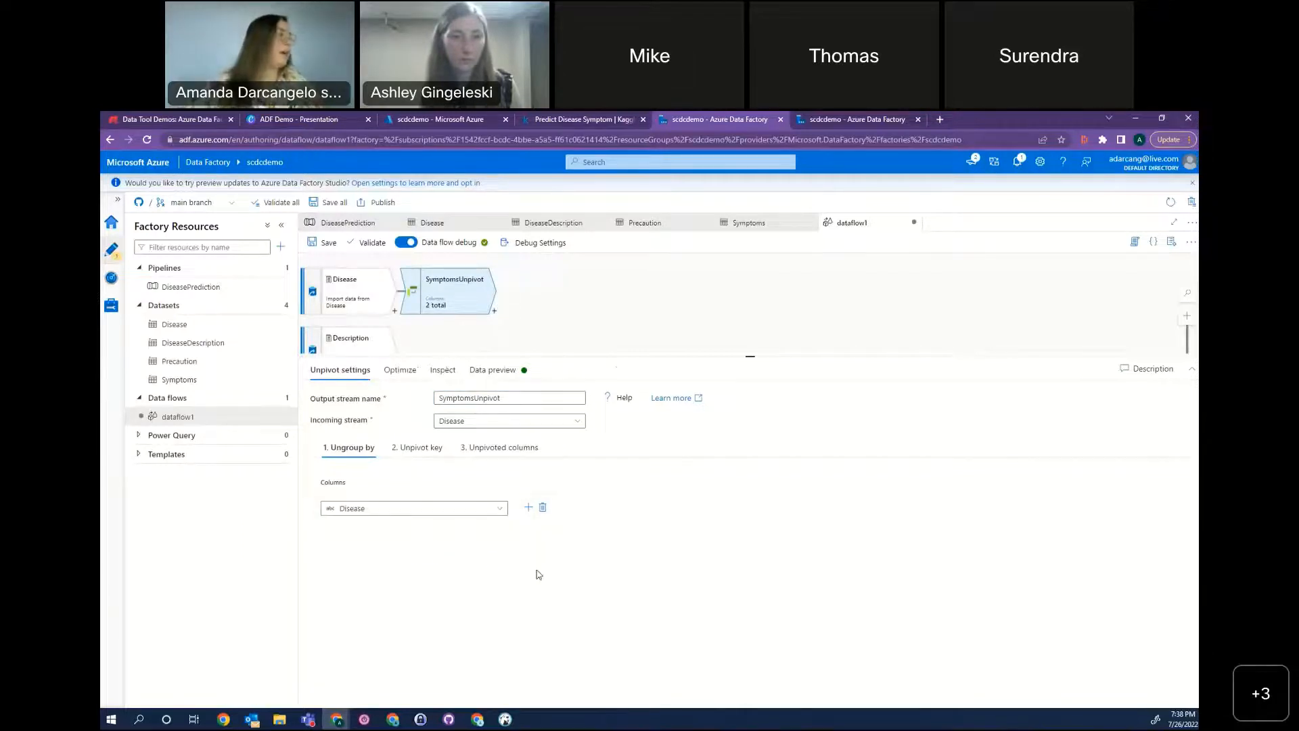
Define the unpivot key as a column named Symptom with type string.
{"action": "left_click", "coordinate": [416, 456]}
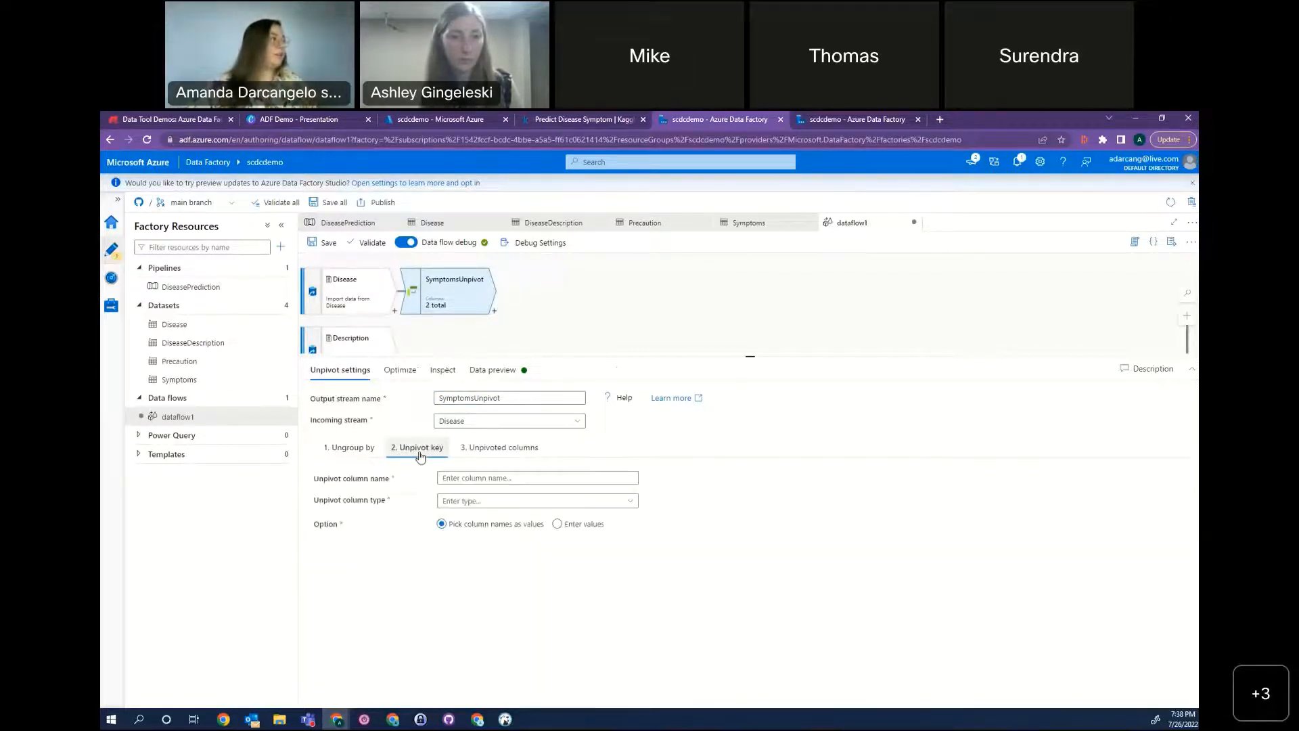
{"action": "left_click", "coordinate": [597, 481]}
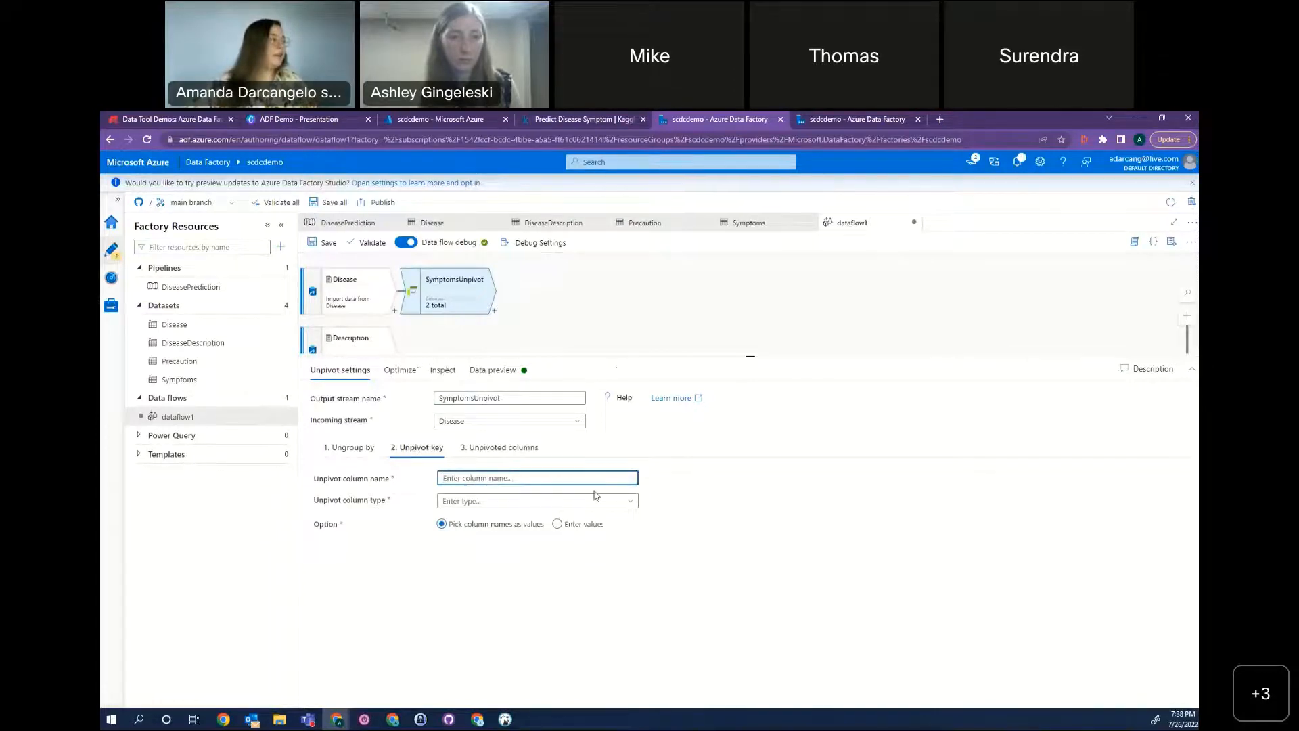
{"action": "type", "text": "Sym"}
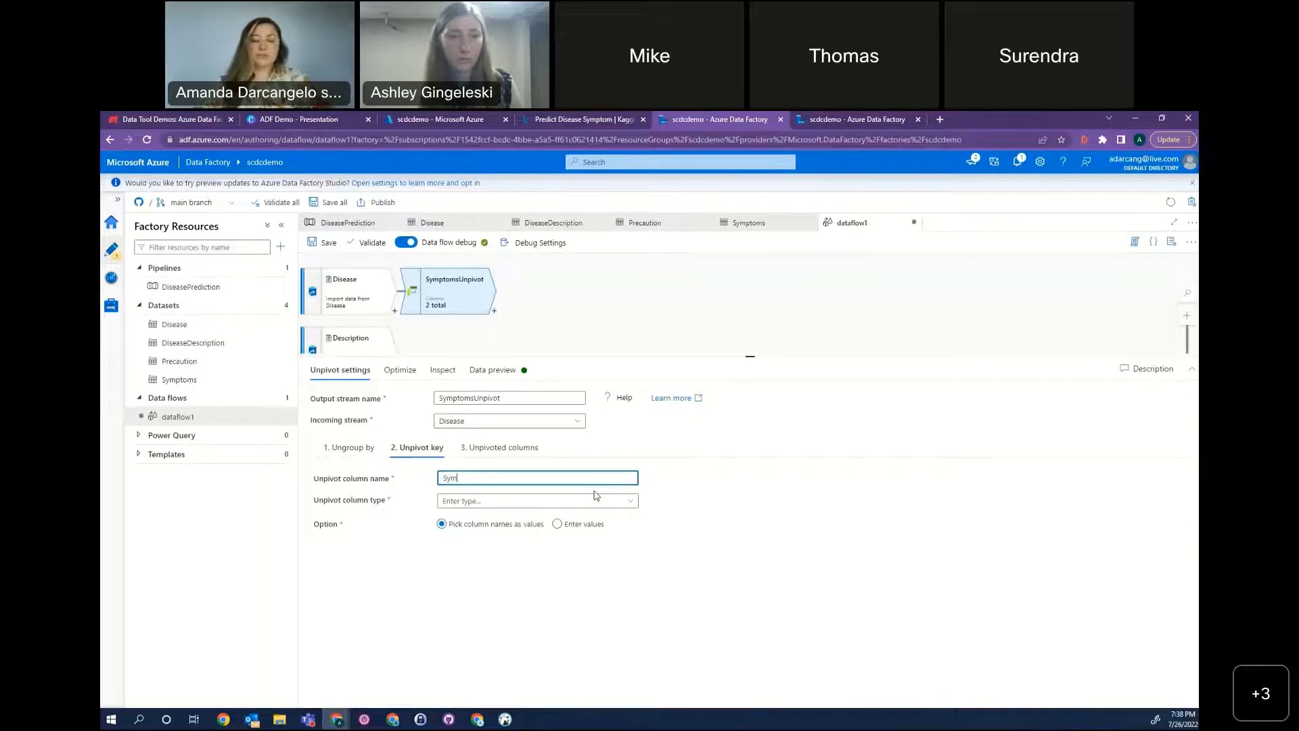
{"action": "left_click", "coordinate": [571, 501]}
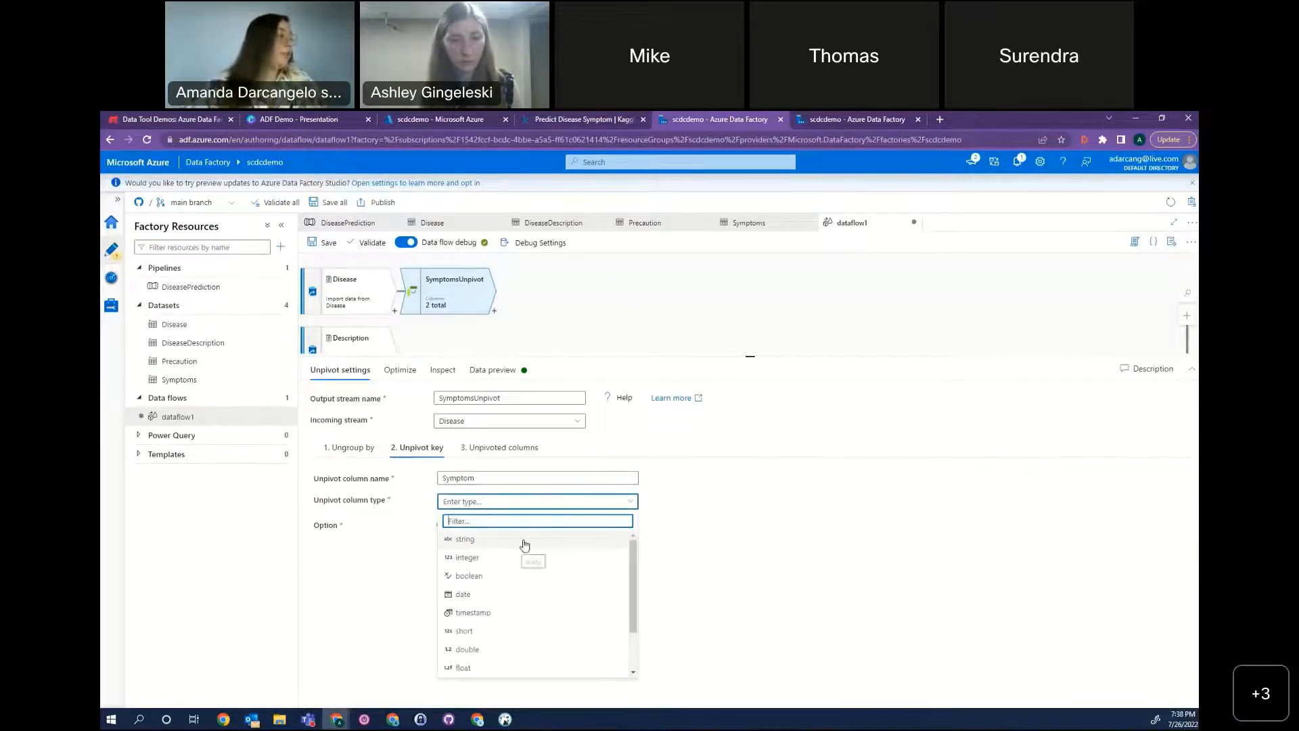
{"action": "left_click", "coordinate": [525, 540]}
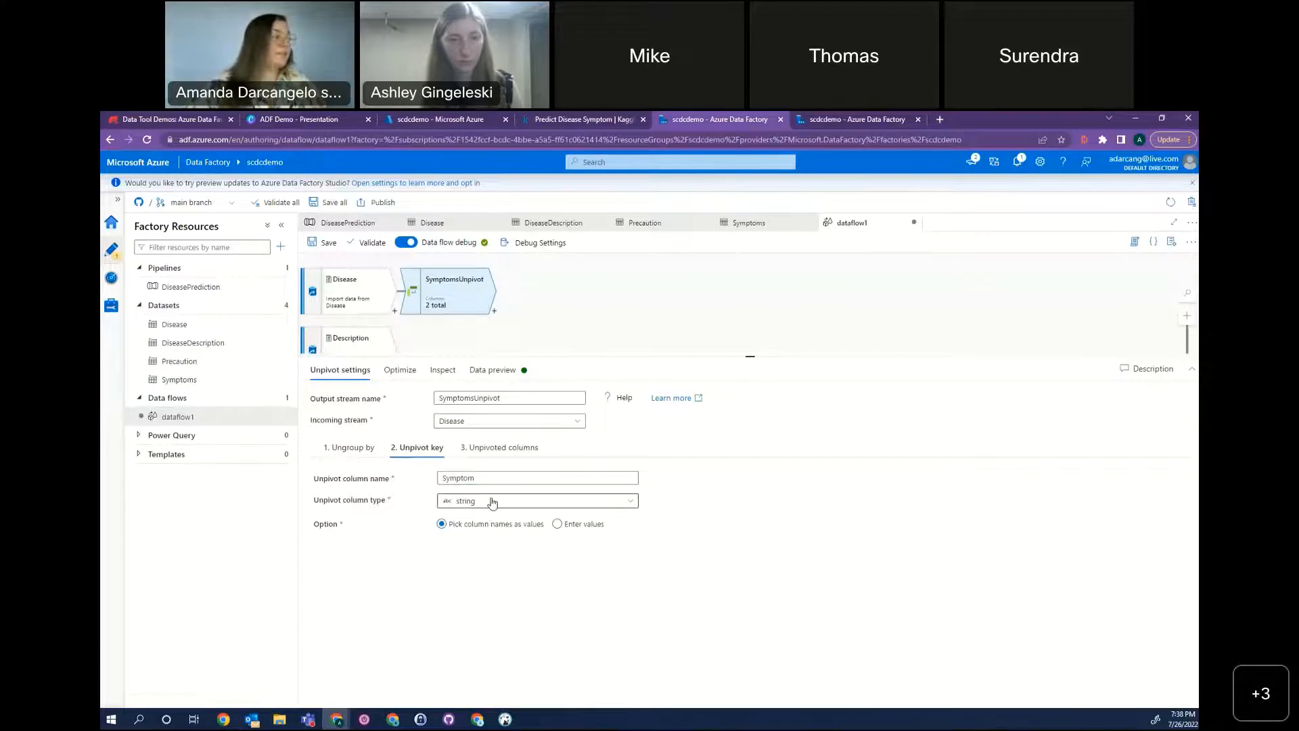
Set Symptom_0 and Symptom_1 as string unpivoted columns of SymptomsUnpivot, working in an enlarged settings area.
{"action": "left_click", "coordinate": [520, 450]}
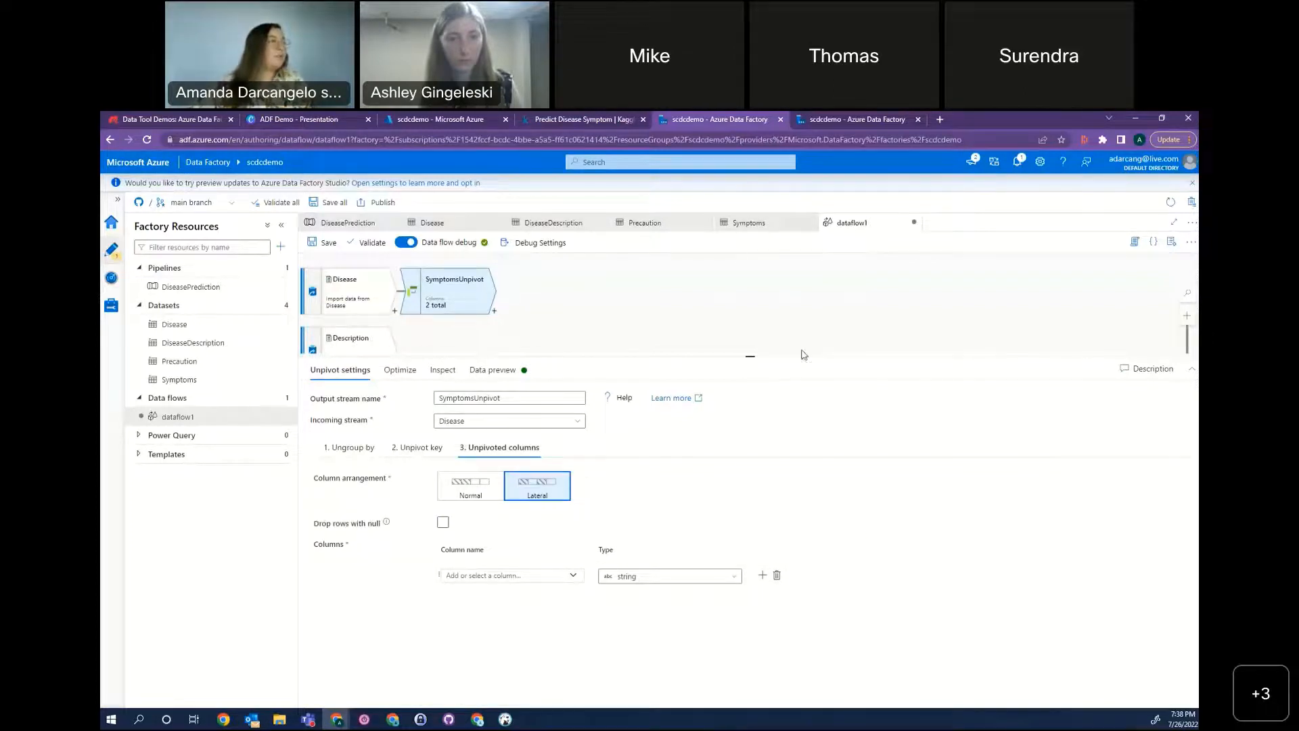
{"action": "left_click_drag", "start_coordinate": [808, 353], "coordinate": [805, 257]}
{"action": "left_click", "coordinate": [573, 475]}
{"action": "left_click", "coordinate": [530, 521]}
{"action": "left_click", "coordinate": [762, 474]}
{"action": "left_click", "coordinate": [573, 504]}
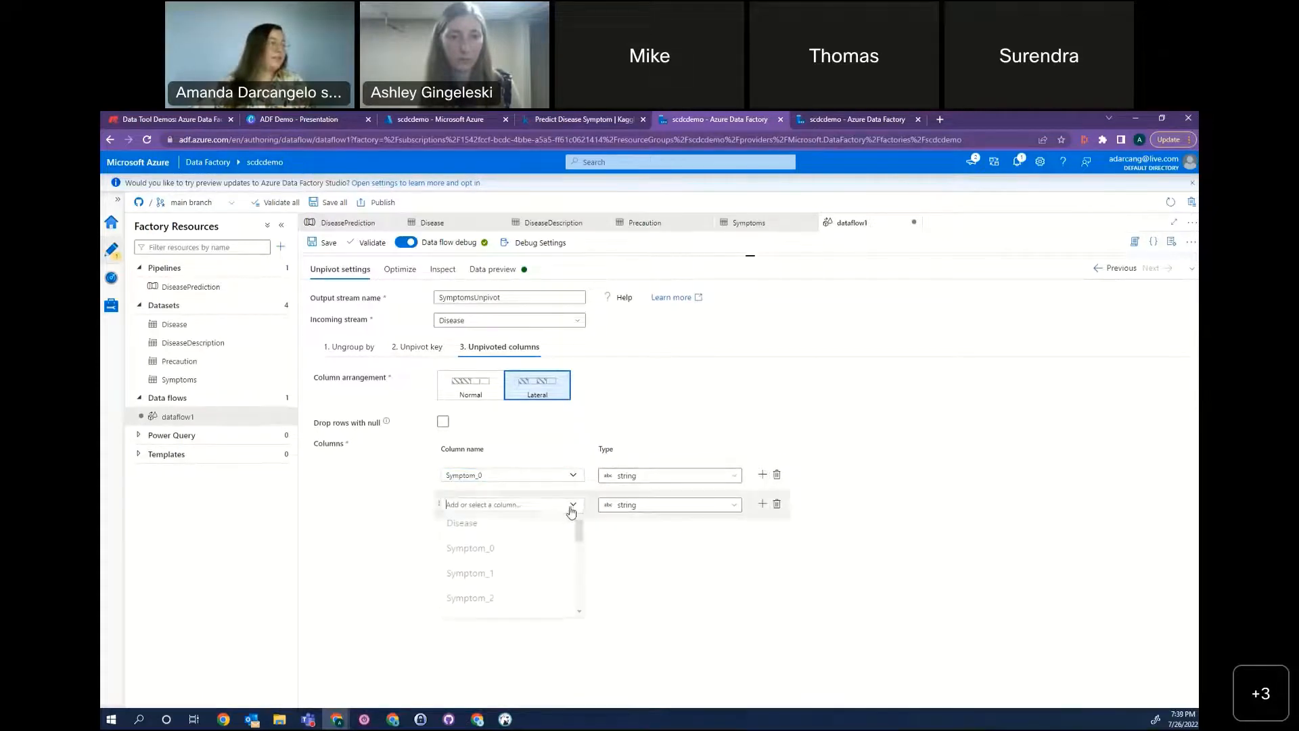
{"action": "left_click", "coordinate": [527, 579]}
Add Symptom_3 and Symptom_4 as further string columns to the unpivoted columns.
{"action": "left_click", "coordinate": [762, 504]}
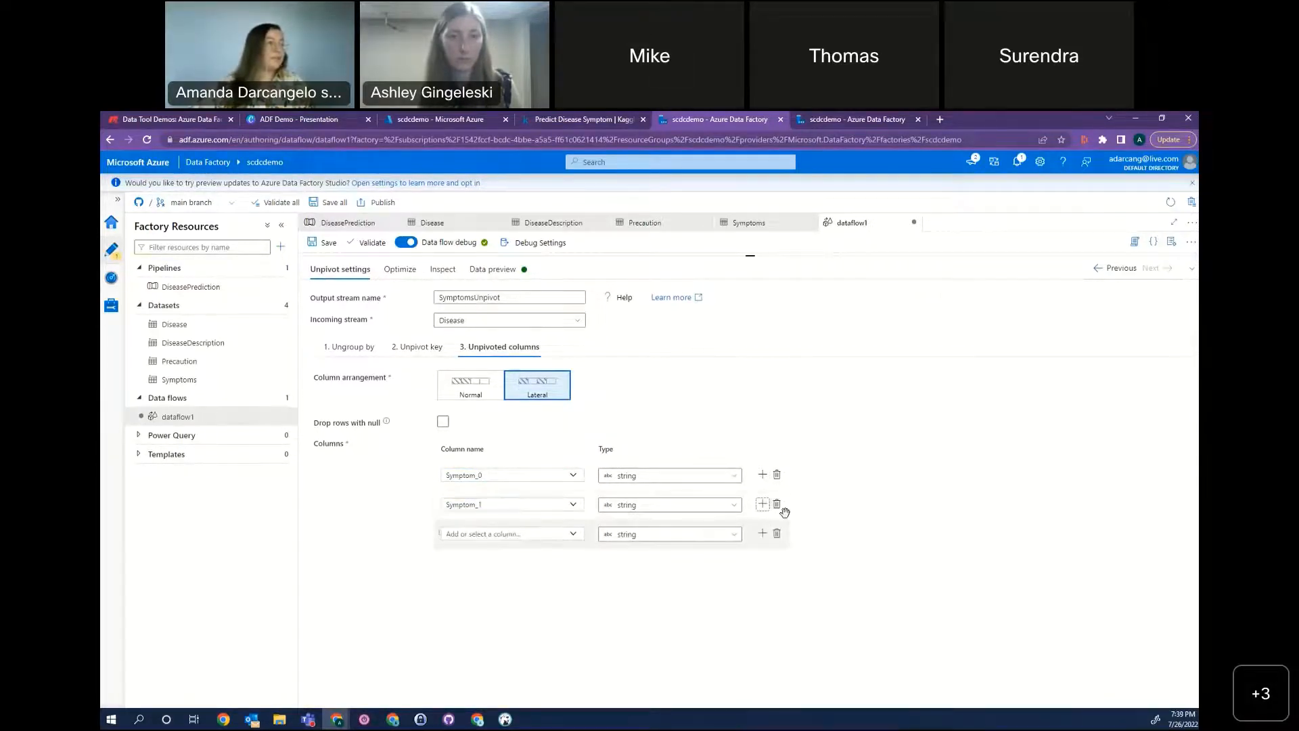
{"action": "left_click", "coordinate": [573, 534]}
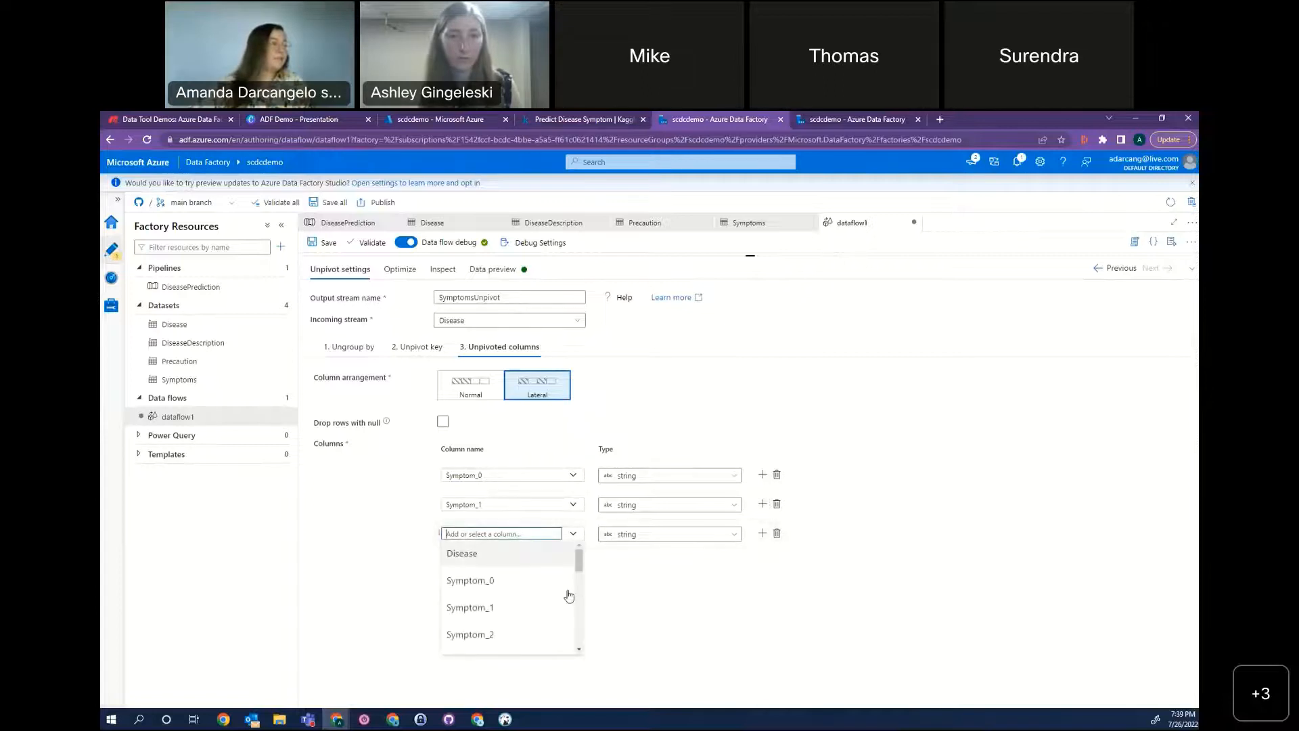
{"action": "scroll", "coordinate": [541, 627], "scroll_direction": "down", "scroll_amount": 1}
{"action": "left_click", "coordinate": [534, 608]}
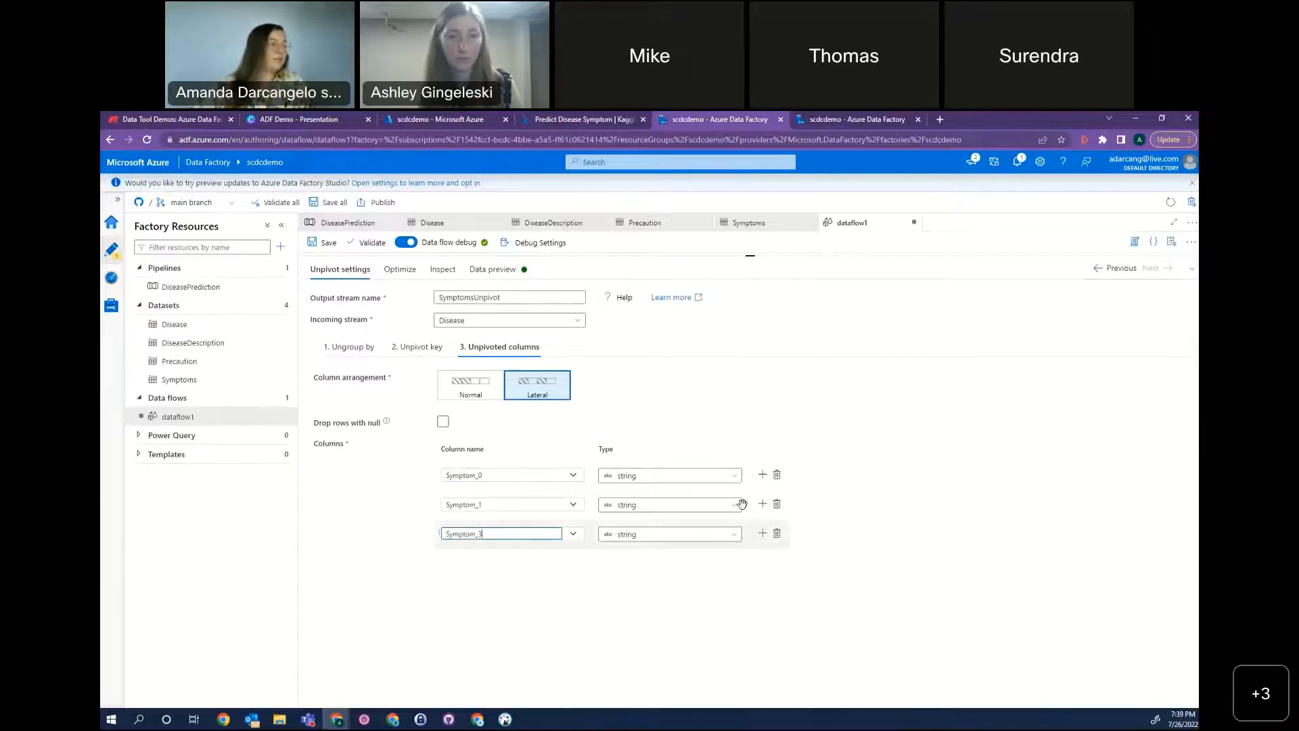
{"action": "left_click", "coordinate": [762, 534]}
{"action": "left_click", "coordinate": [571, 564]}
{"action": "scroll", "coordinate": [524, 650], "scroll_direction": "down", "scroll_amount": 2}
{"action": "left_click", "coordinate": [498, 663]}
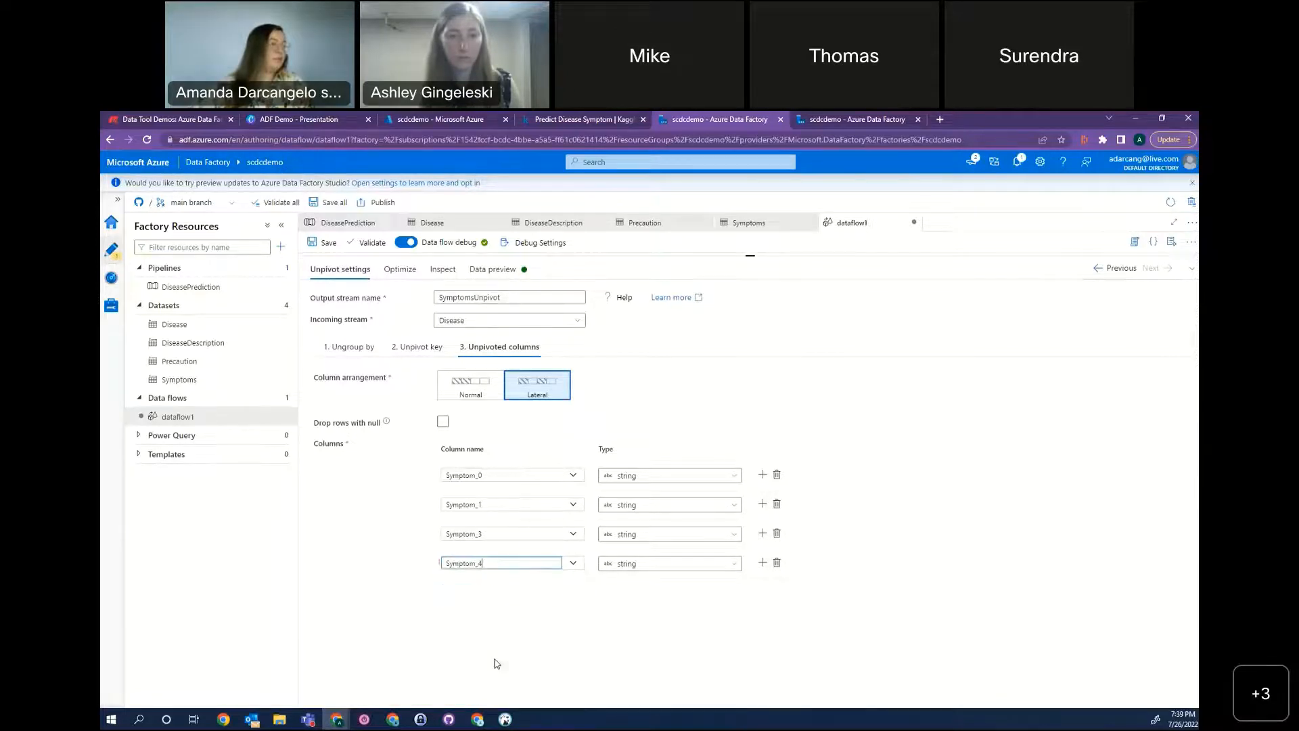
Add Symptom_5 to the unpivoted columns and append five blank string column rows below it.
{"action": "left_click", "coordinate": [763, 563]}
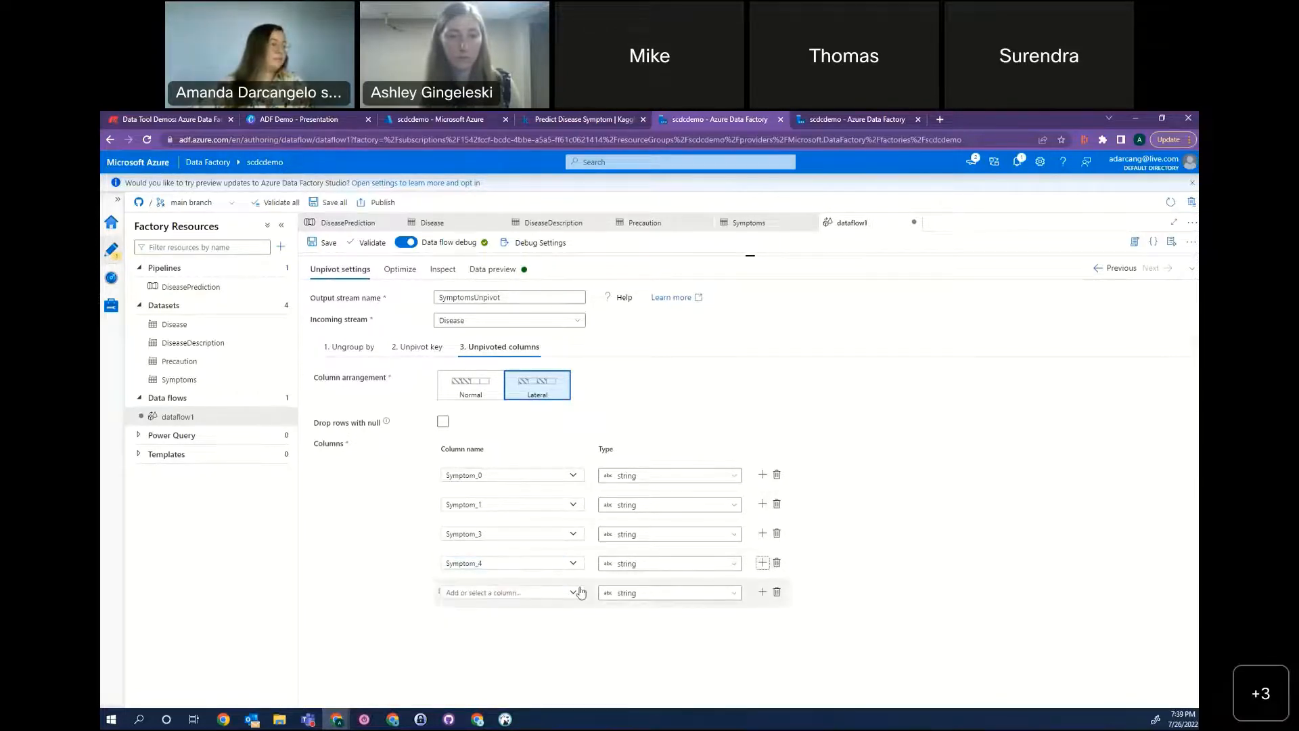
{"action": "left_click", "coordinate": [574, 595]}
{"action": "scroll", "coordinate": [501, 524], "scroll_direction": "down", "scroll_amount": 3}
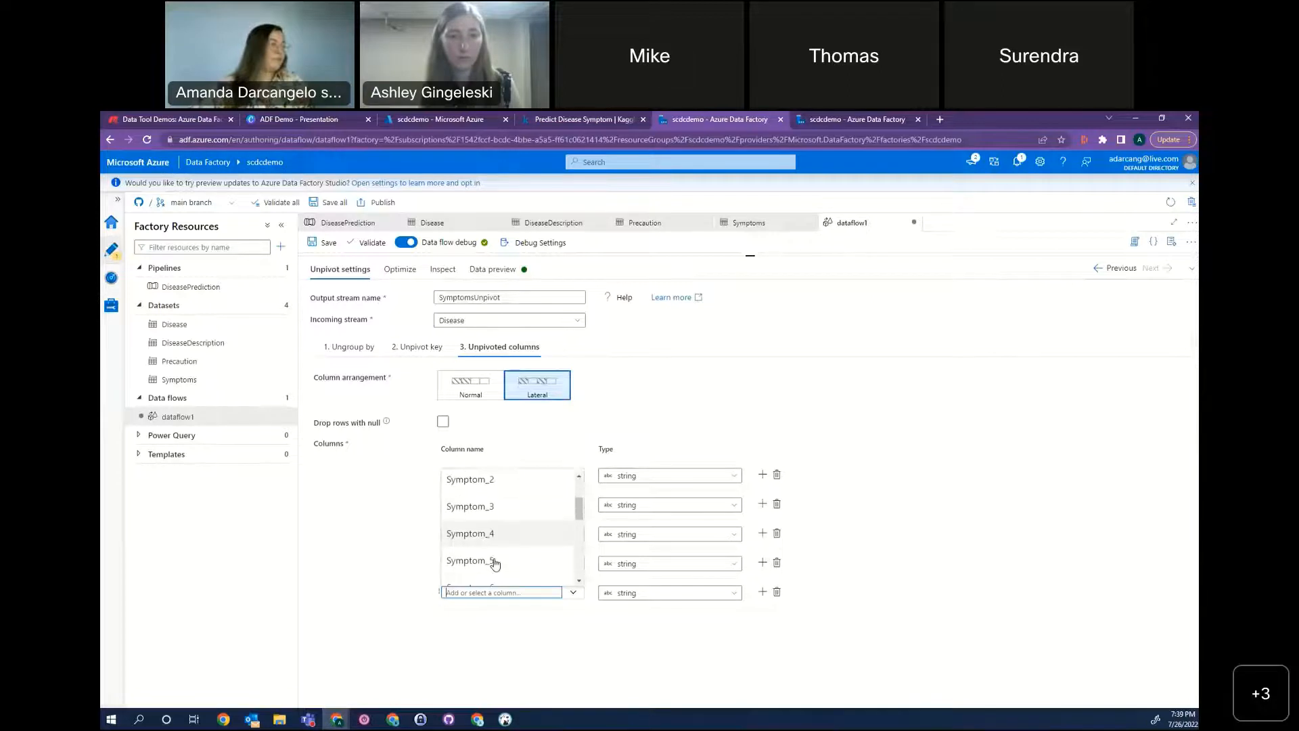
{"action": "left_click", "coordinate": [470, 474]}
{"action": "left_click", "coordinate": [762, 593]}
{"action": "left_click", "coordinate": [762, 593]}
{"action": "left_click", "coordinate": [762, 593]}
{"action": "left_click", "coordinate": [763, 594]}
{"action": "left_click", "coordinate": [763, 594]}
Fill the first two blank unpivoted column rows with Symptom_6 and Symptom_7.
{"action": "scroll", "coordinate": [872, 586], "scroll_direction": "down", "scroll_amount": 2}
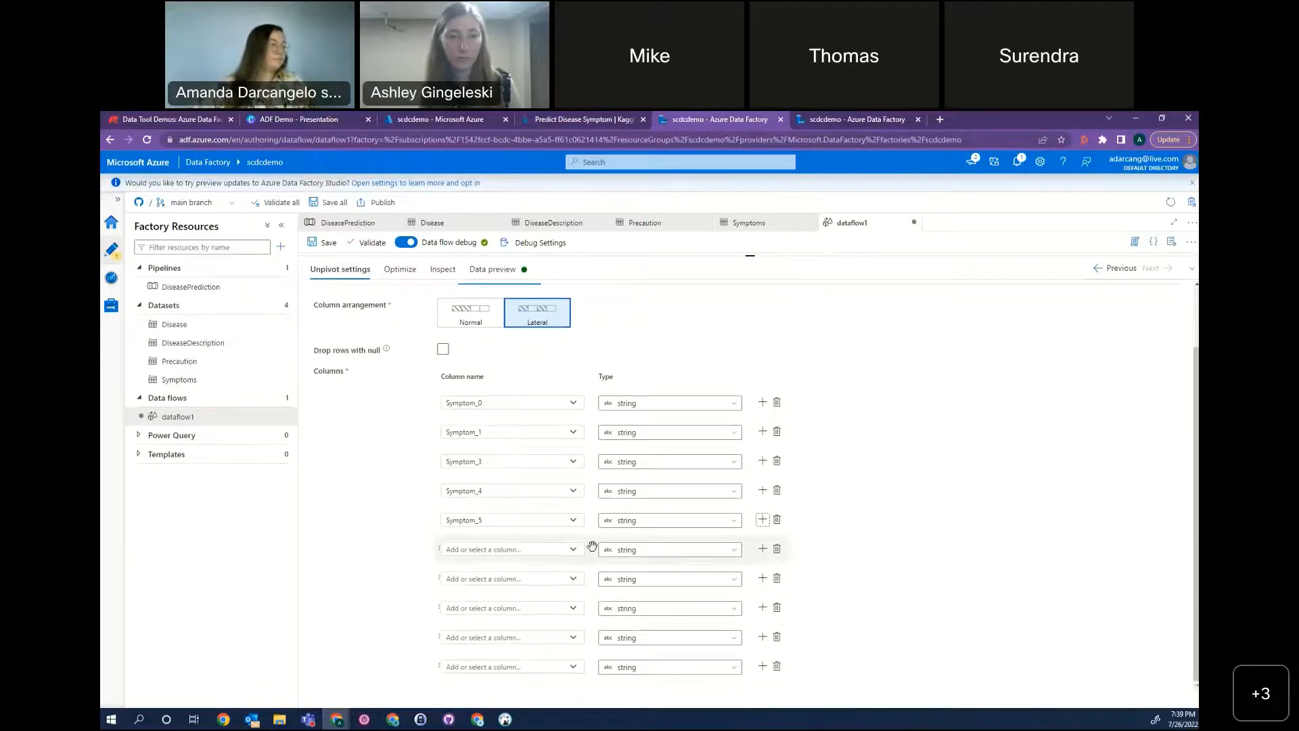
{"action": "left_click", "coordinate": [572, 552]}
{"action": "left_click_drag", "start_coordinate": [580, 572], "coordinate": [585, 601]}
{"action": "left_click", "coordinate": [503, 589]}
{"action": "left_click", "coordinate": [572, 580]}
{"action": "scroll", "coordinate": [577, 617], "scroll_direction": "down", "scroll_amount": 3}
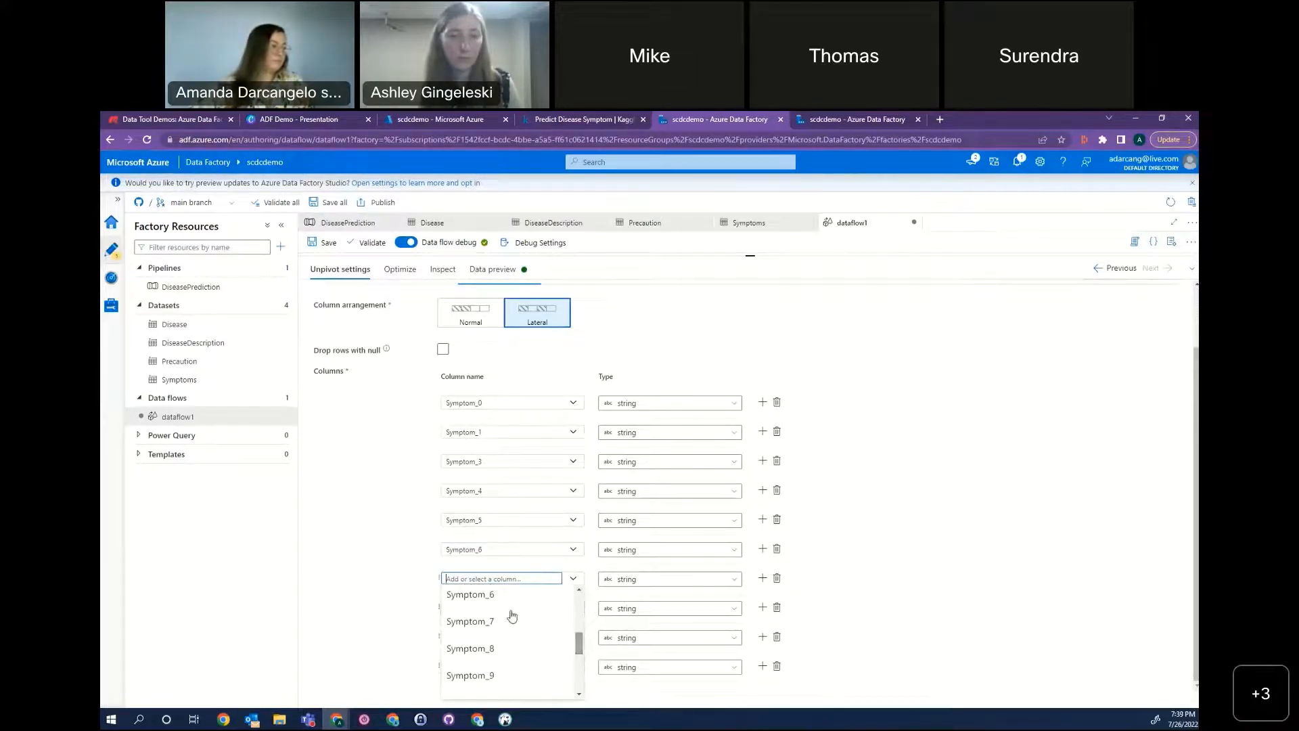
{"action": "left_click", "coordinate": [497, 621]}
Fill the remaining three blank unpivoted column rows with Symptom_8, Symptom_9 and Symptom_10.
{"action": "left_click", "coordinate": [575, 608]}
{"action": "type", "text": "Symptom_8"}
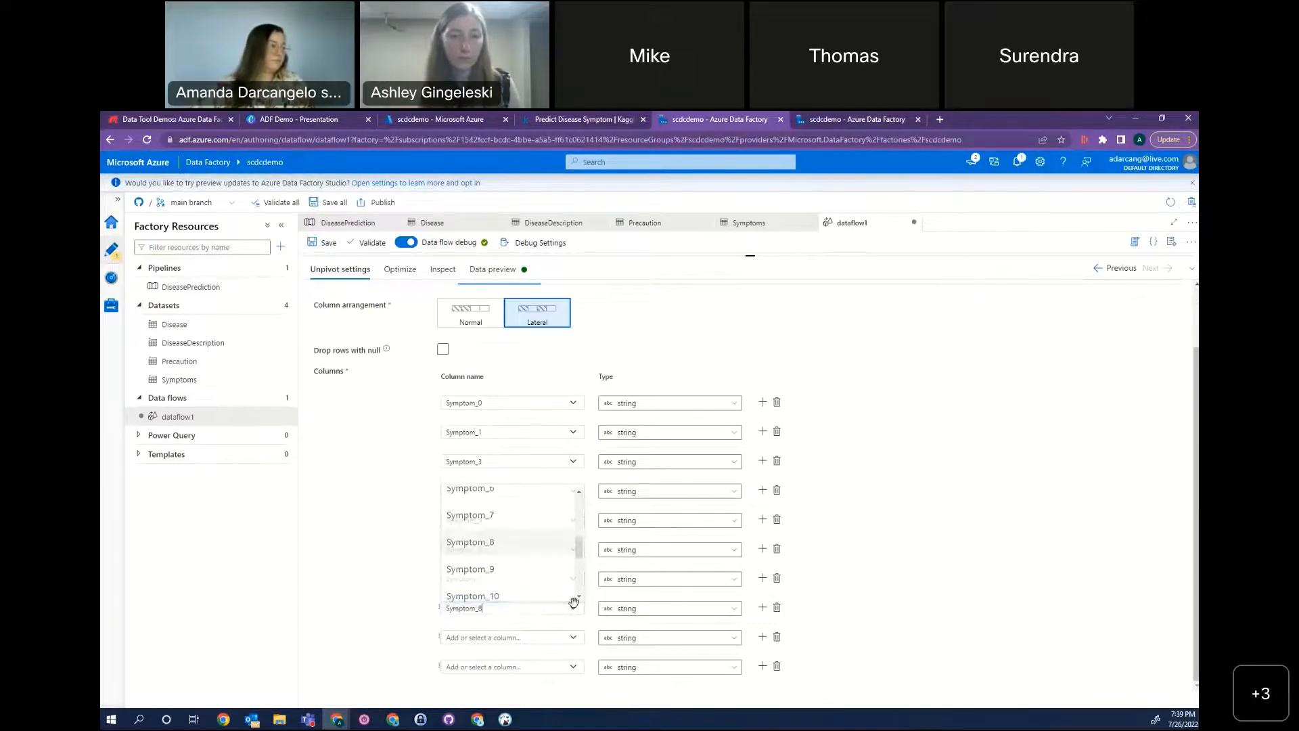
{"action": "key", "text": "Return"}
{"action": "left_click", "coordinate": [573, 637]}
{"action": "scroll", "coordinate": [576, 591], "scroll_direction": "down", "scroll_amount": 2}
{"action": "scroll", "coordinate": [576, 591], "scroll_direction": "down", "scroll_amount": 2}
{"action": "type", "text": "Symptom_9"}
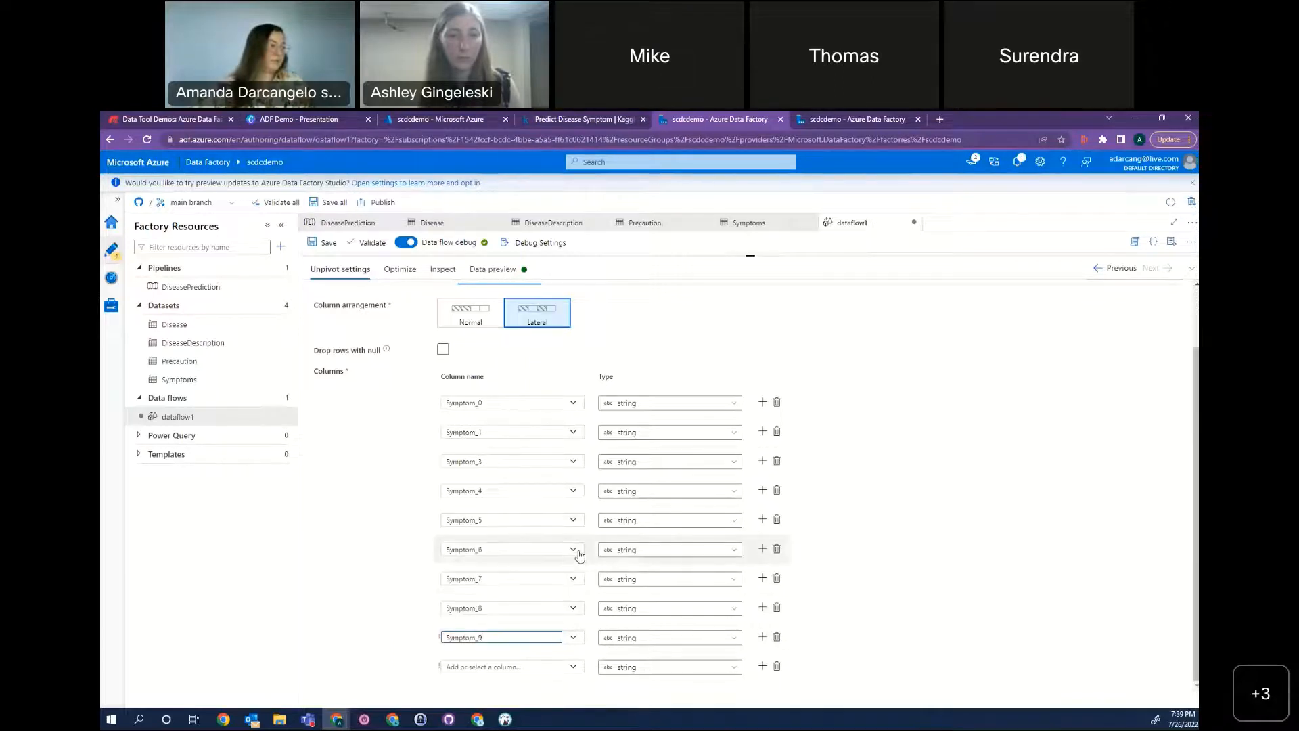
{"action": "left_click", "coordinate": [573, 667]}
{"action": "scroll", "coordinate": [583, 629], "scroll_direction": "down", "scroll_amount": 1}
{"action": "scroll", "coordinate": [586, 637], "scroll_direction": "down", "scroll_amount": 4}
{"action": "scroll", "coordinate": [583, 633], "scroll_direction": "up", "scroll_amount": 3}
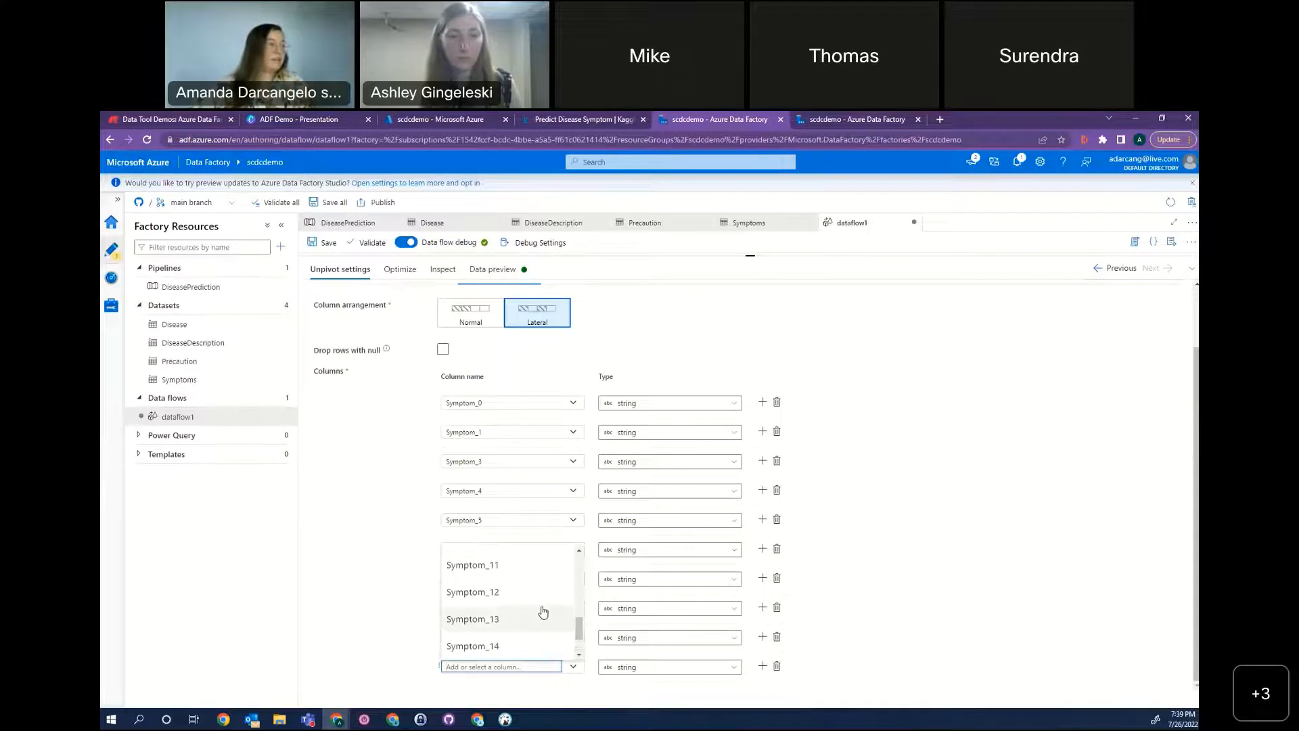
{"action": "left_click", "coordinate": [514, 599]}
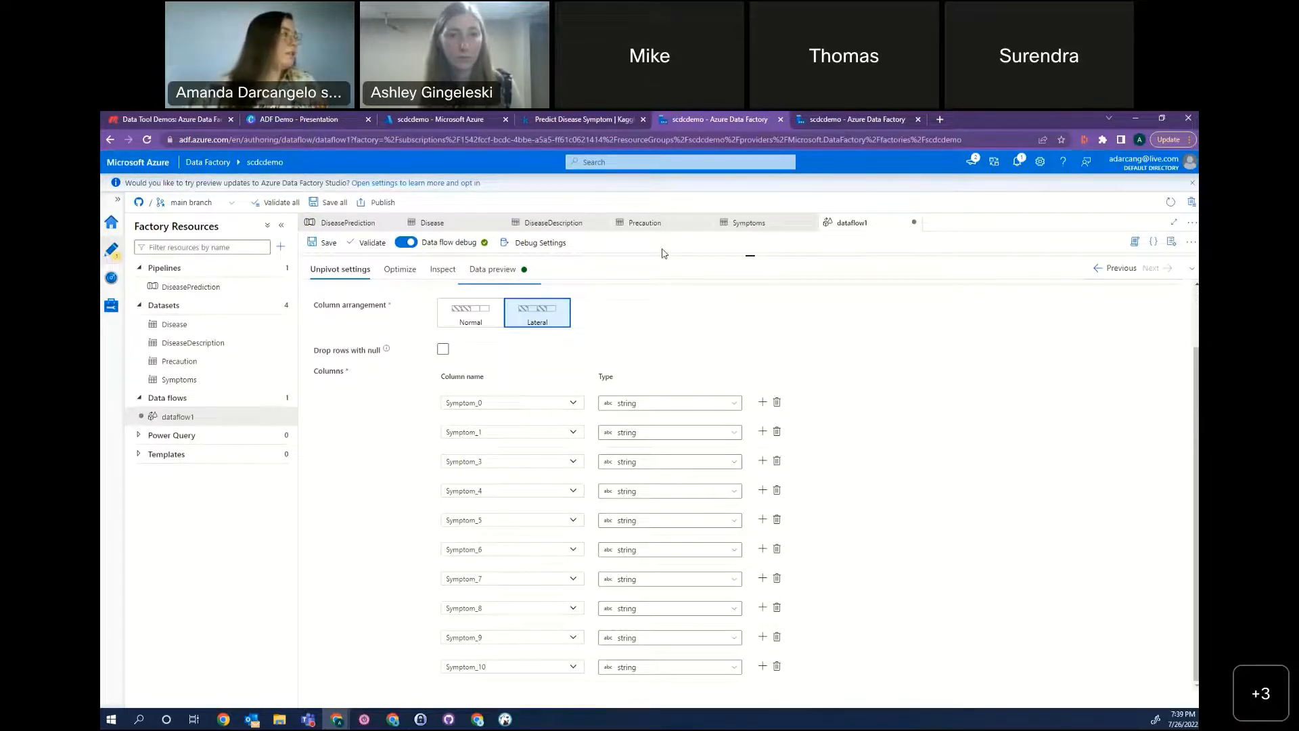
Bring the data flow graph back into view and examine the Disease source's data preview through its last symptom columns.
{"action": "left_click_drag", "start_coordinate": [668, 295], "coordinate": [713, 255]}
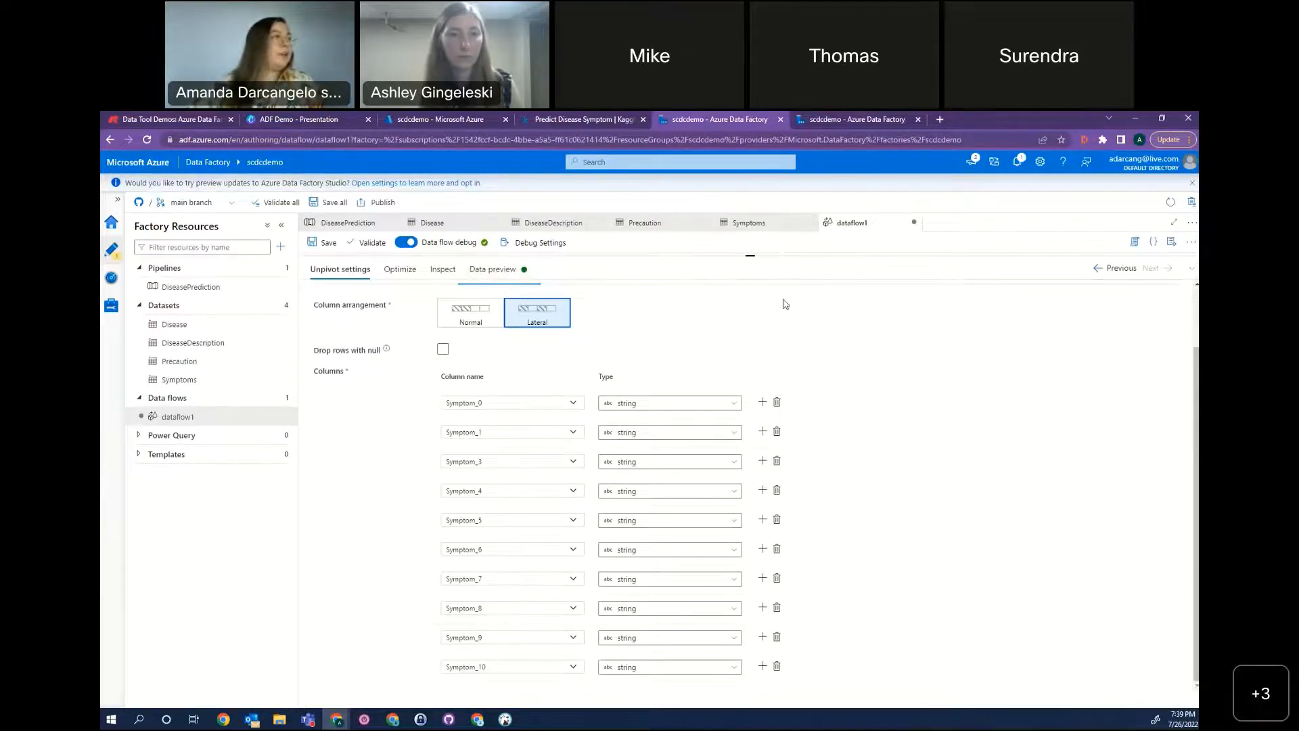
{"action": "left_click_drag", "start_coordinate": [779, 255], "coordinate": [792, 379]}
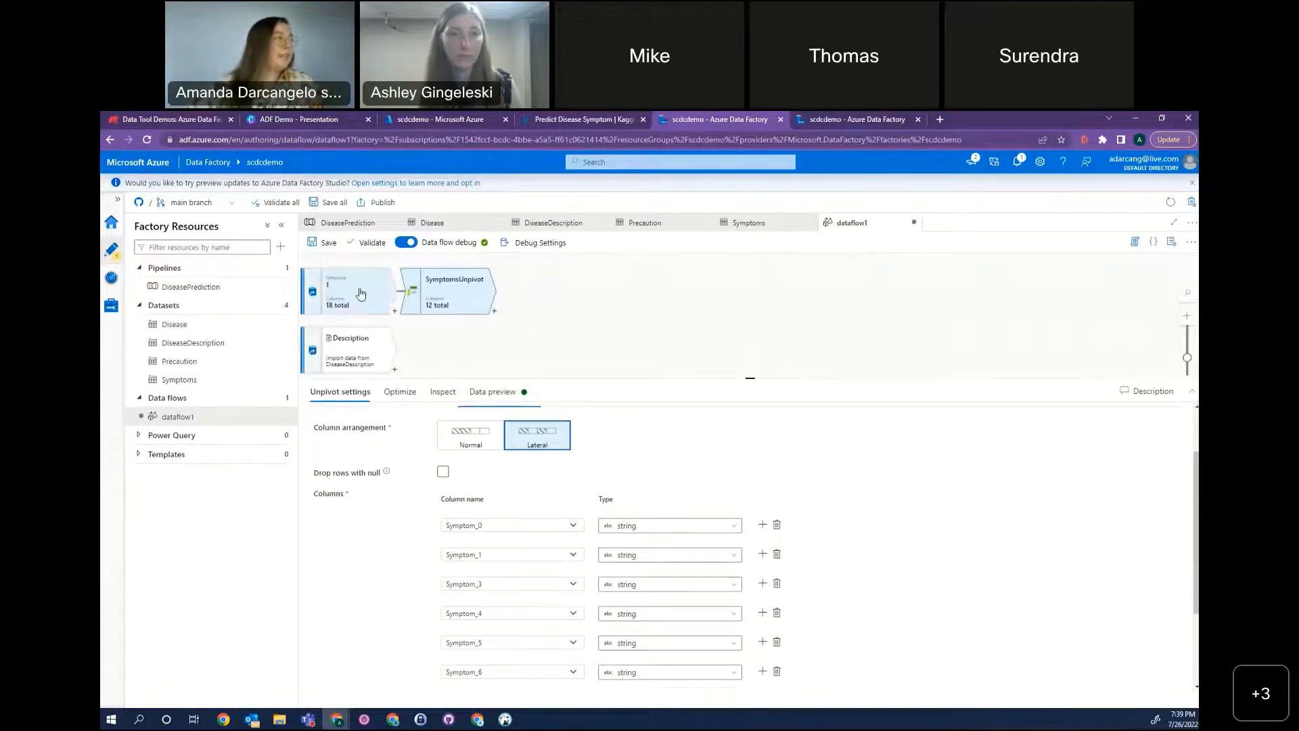
{"action": "left_click", "coordinate": [378, 284]}
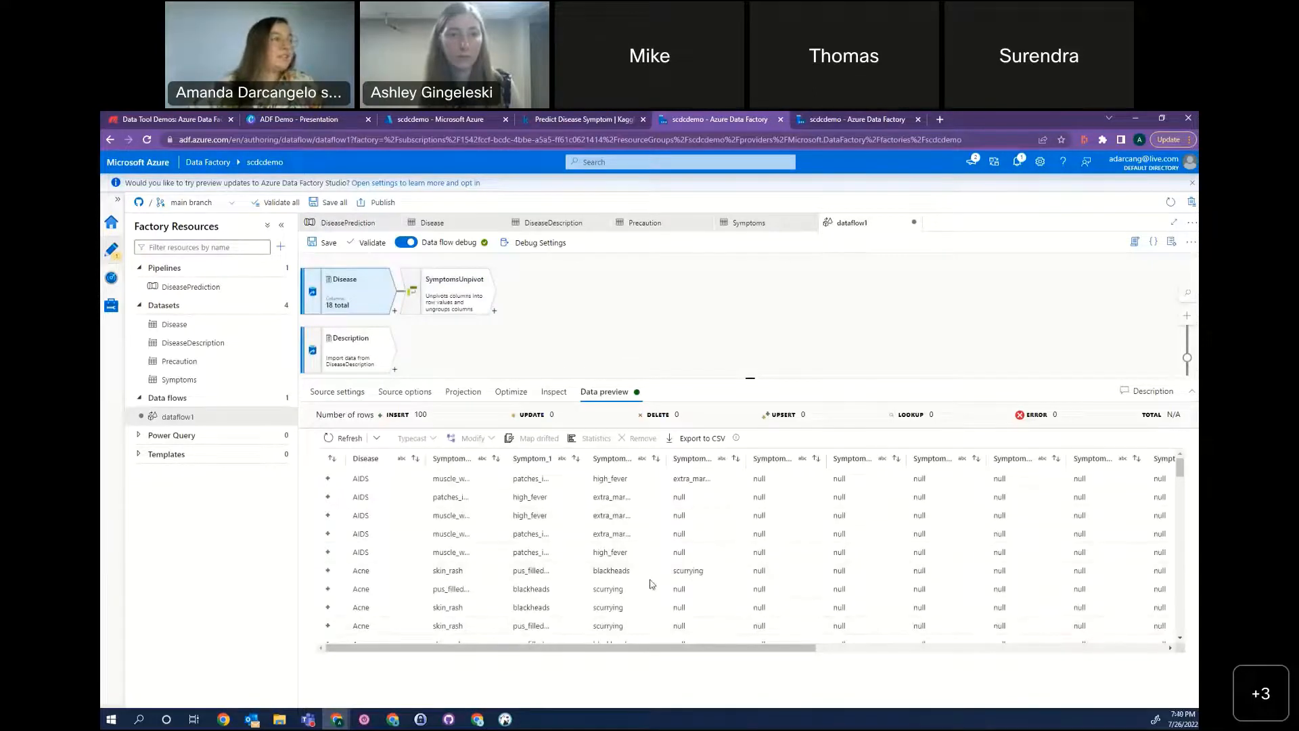
{"action": "left_click_drag", "start_coordinate": [785, 648], "coordinate": [593, 631]}
Enable dropping rows with null for the unpivoted columns of SymptomsUnpivot and load its data preview.
{"action": "left_click", "coordinate": [443, 296]}
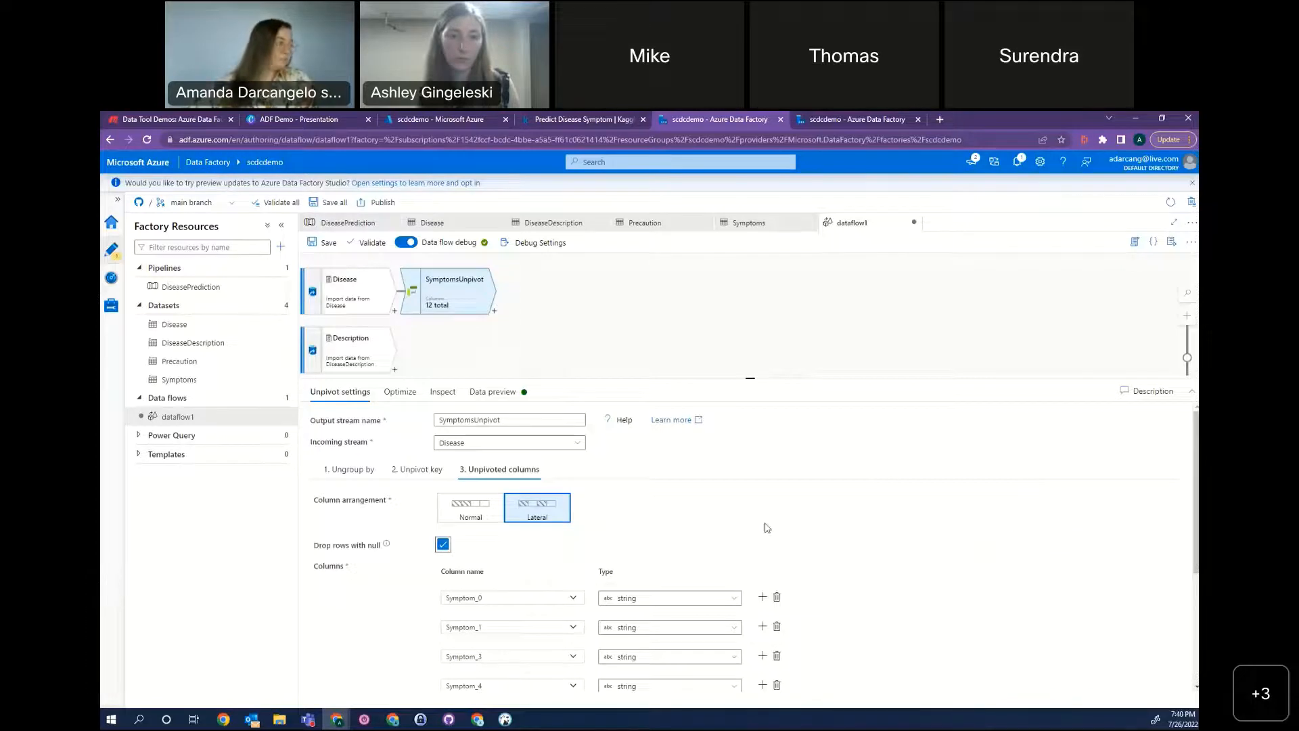
{"action": "left_click", "coordinate": [492, 392]}
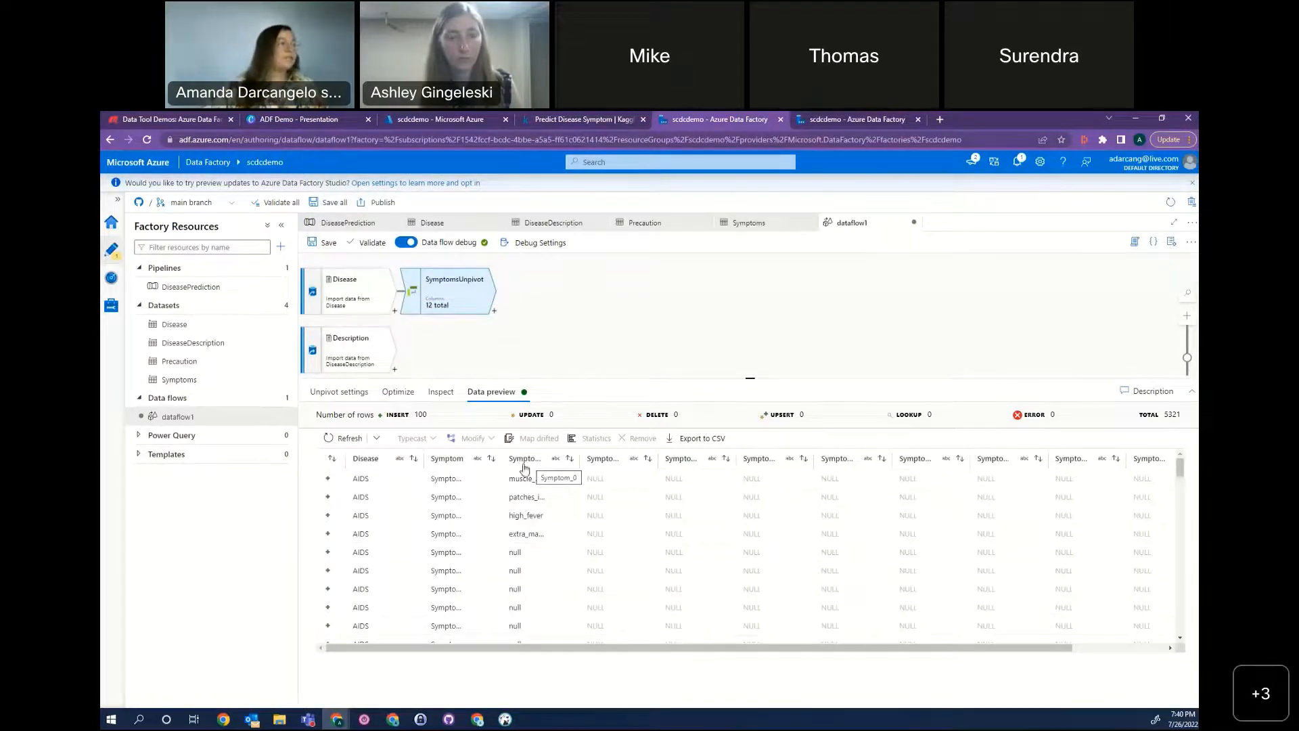
Sort the SymptomsUnpivot data preview by the Symptom column and examine the unpivoted symptom values.
{"action": "right_click", "coordinate": [445, 483]}
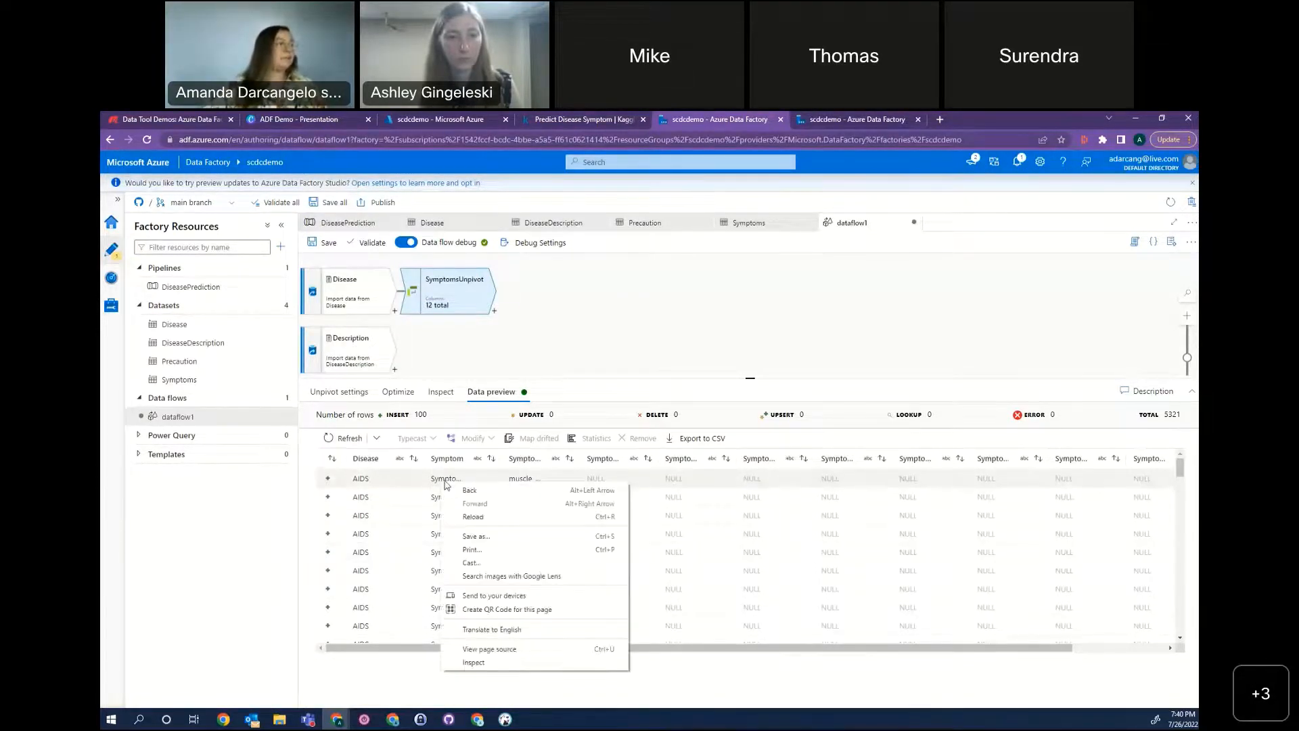
{"action": "left_click", "coordinate": [445, 463]}
{"action": "left_click", "coordinate": [446, 460]}
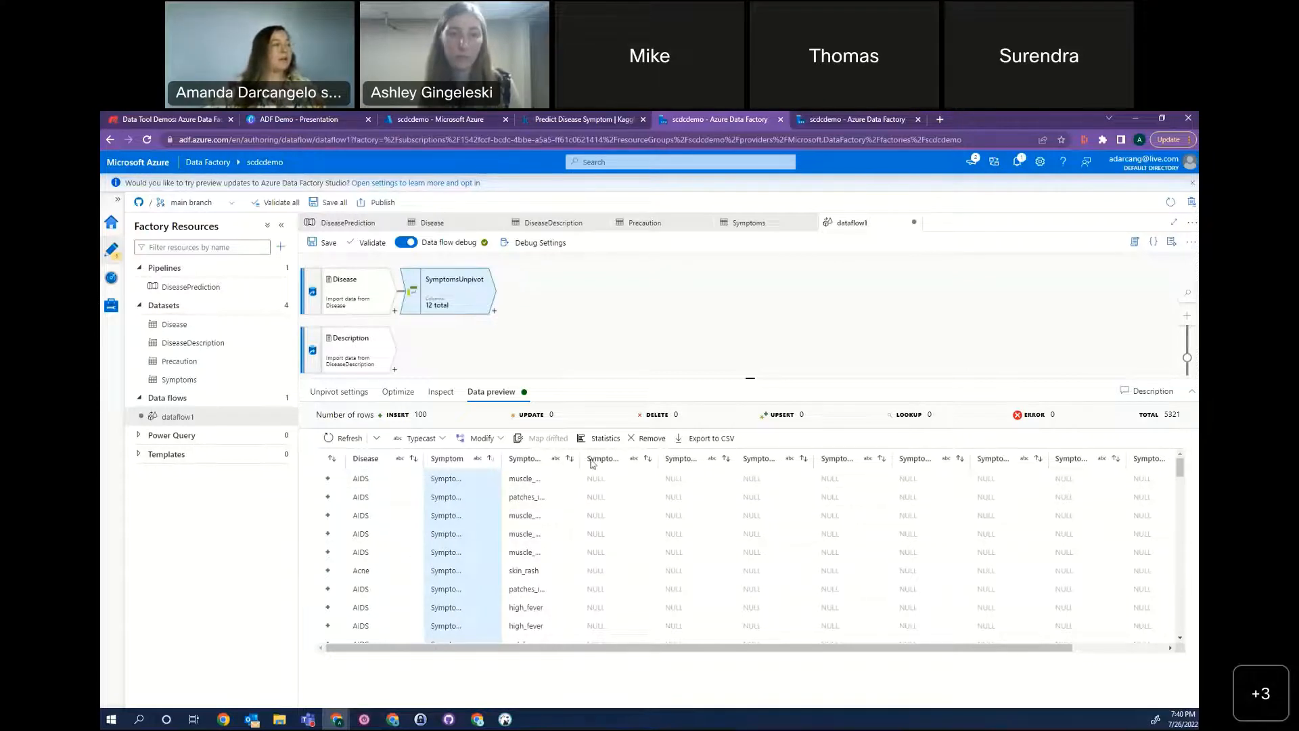
{"action": "scroll", "coordinate": [559, 512], "scroll_direction": "down", "scroll_amount": 2}
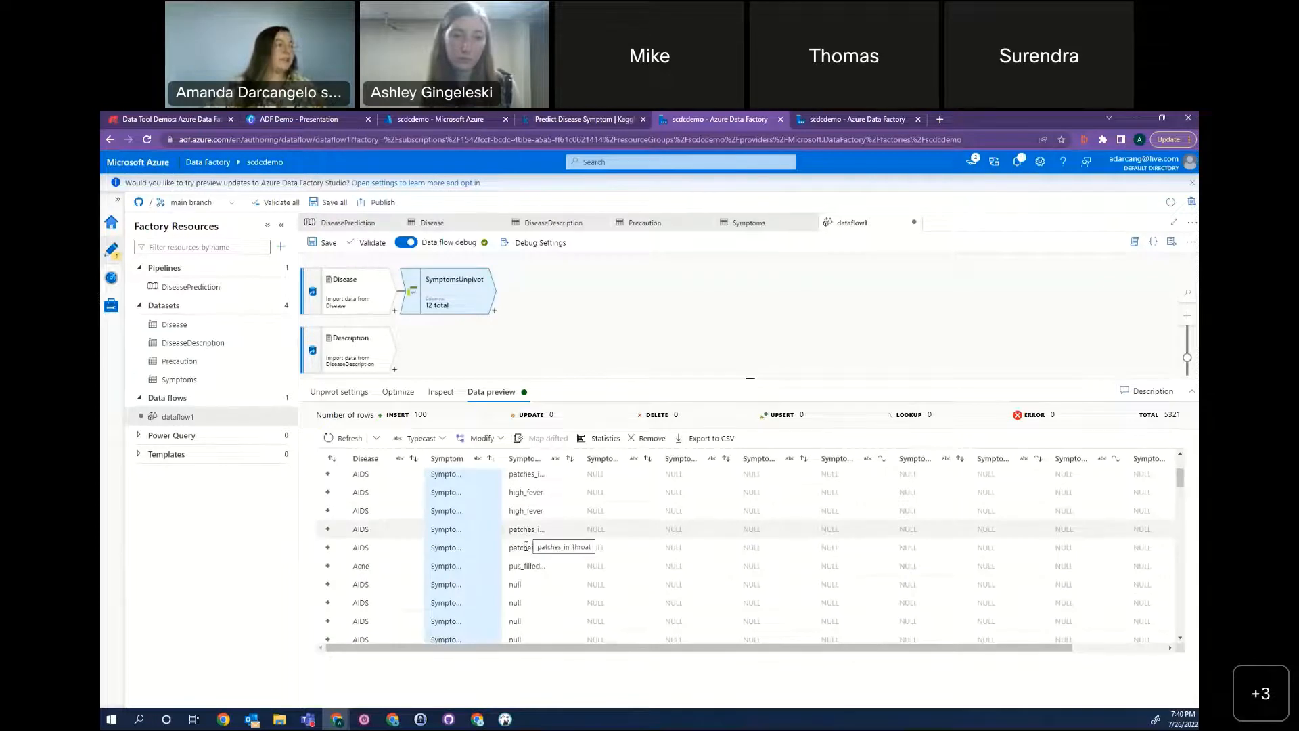
{"action": "scroll", "coordinate": [542, 549], "scroll_direction": "down", "scroll_amount": 5}
{"action": "scroll", "coordinate": [565, 552], "scroll_direction": "up", "scroll_amount": 3}
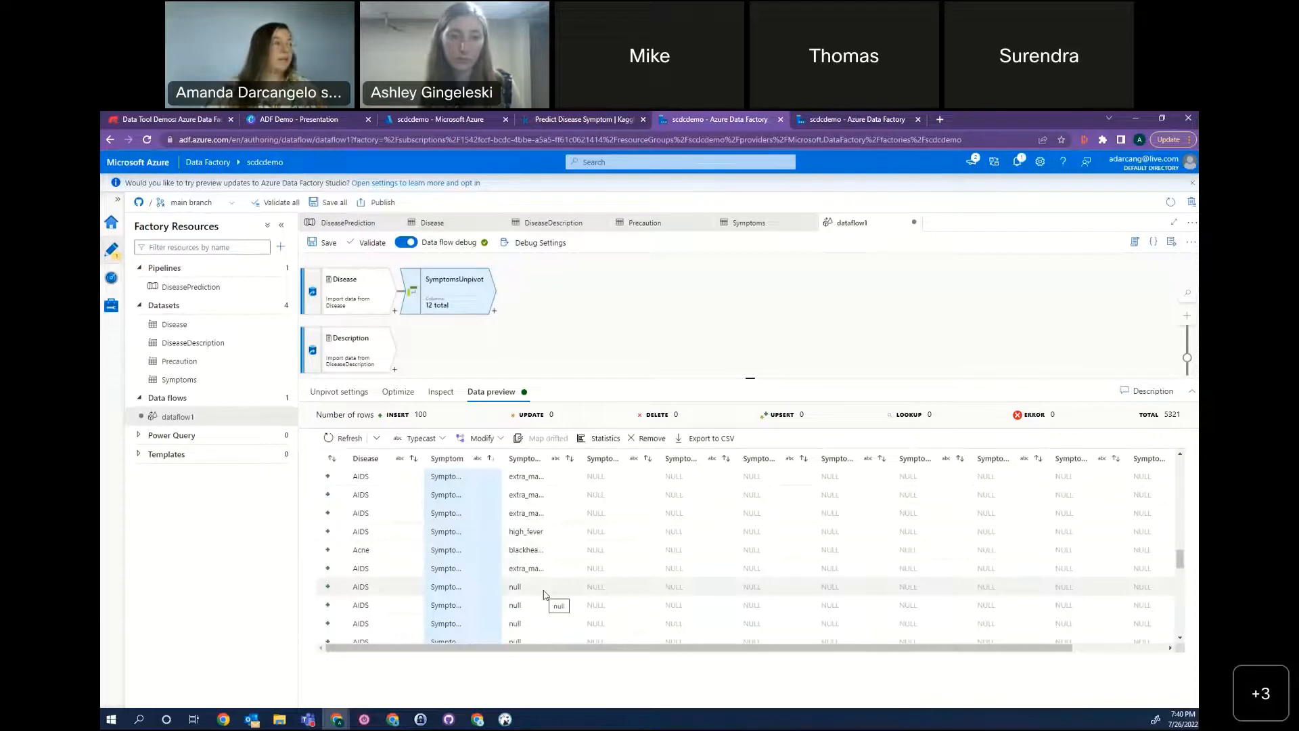
{"action": "scroll", "coordinate": [548, 565], "scroll_direction": "down", "scroll_amount": 3}
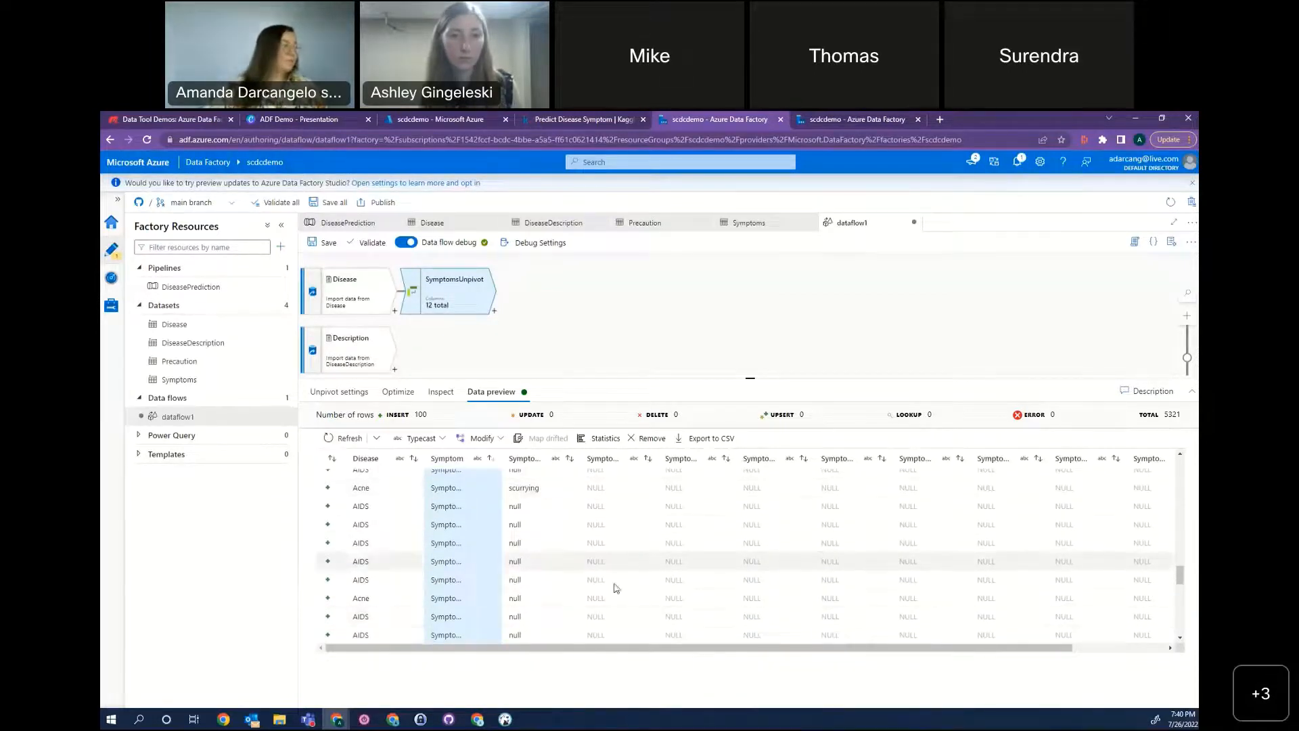
{"action": "scroll", "coordinate": [575, 534], "scroll_direction": "up", "scroll_amount": 16}
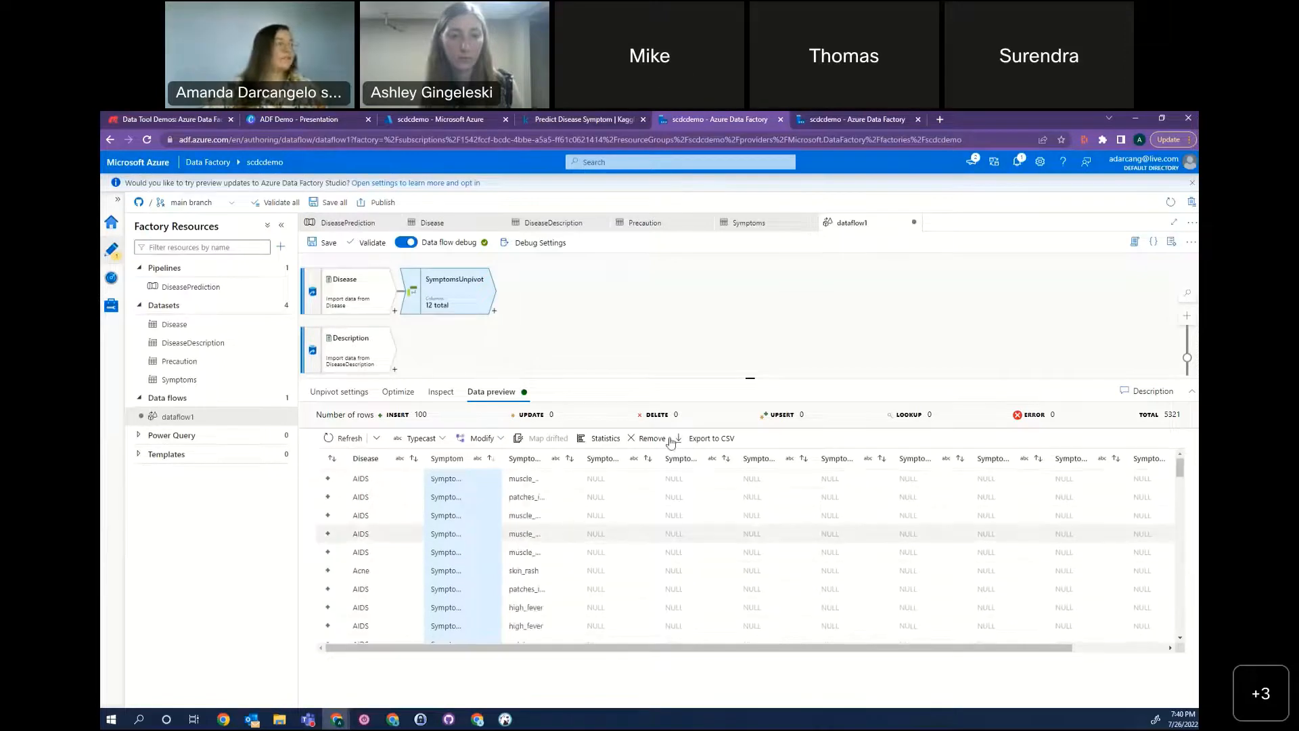
Add a Select transformation after SymptomsUnpivot and name its output stream RemoveUnwanted.
{"action": "left_click", "coordinate": [542, 324]}
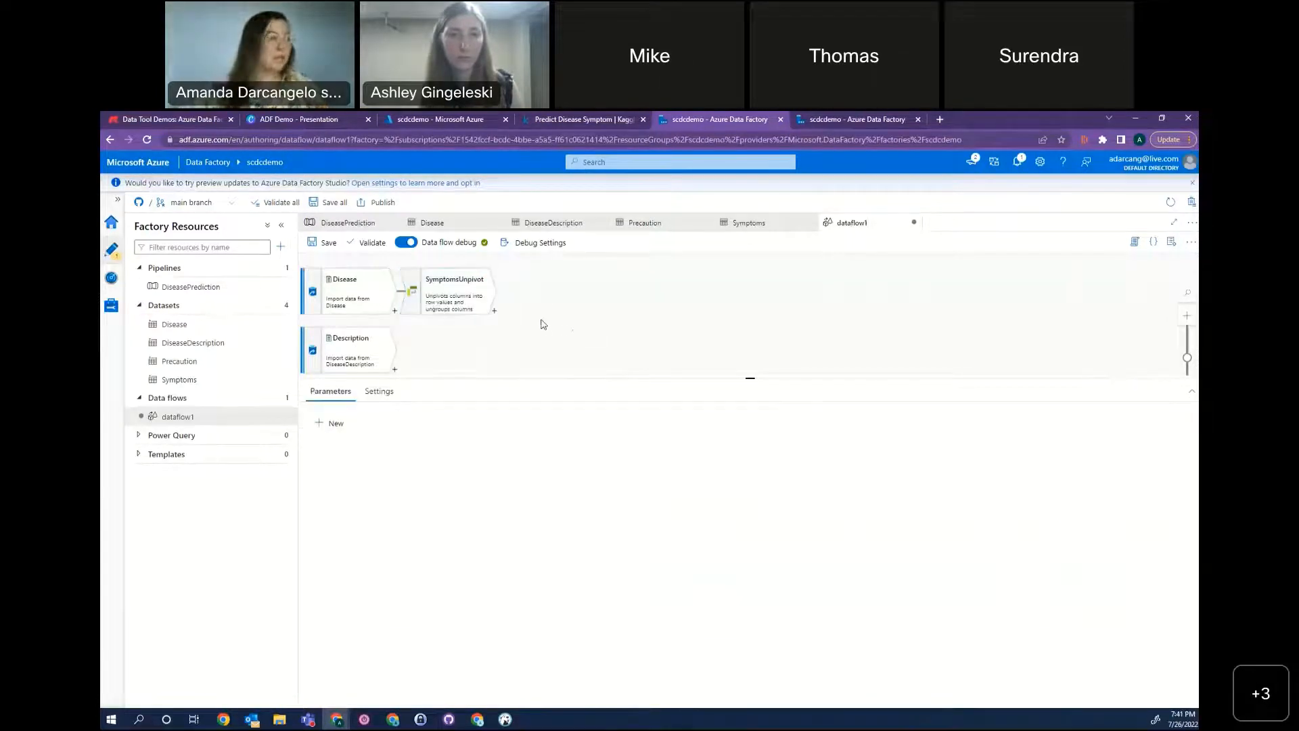
{"action": "left_click", "coordinate": [495, 312]}
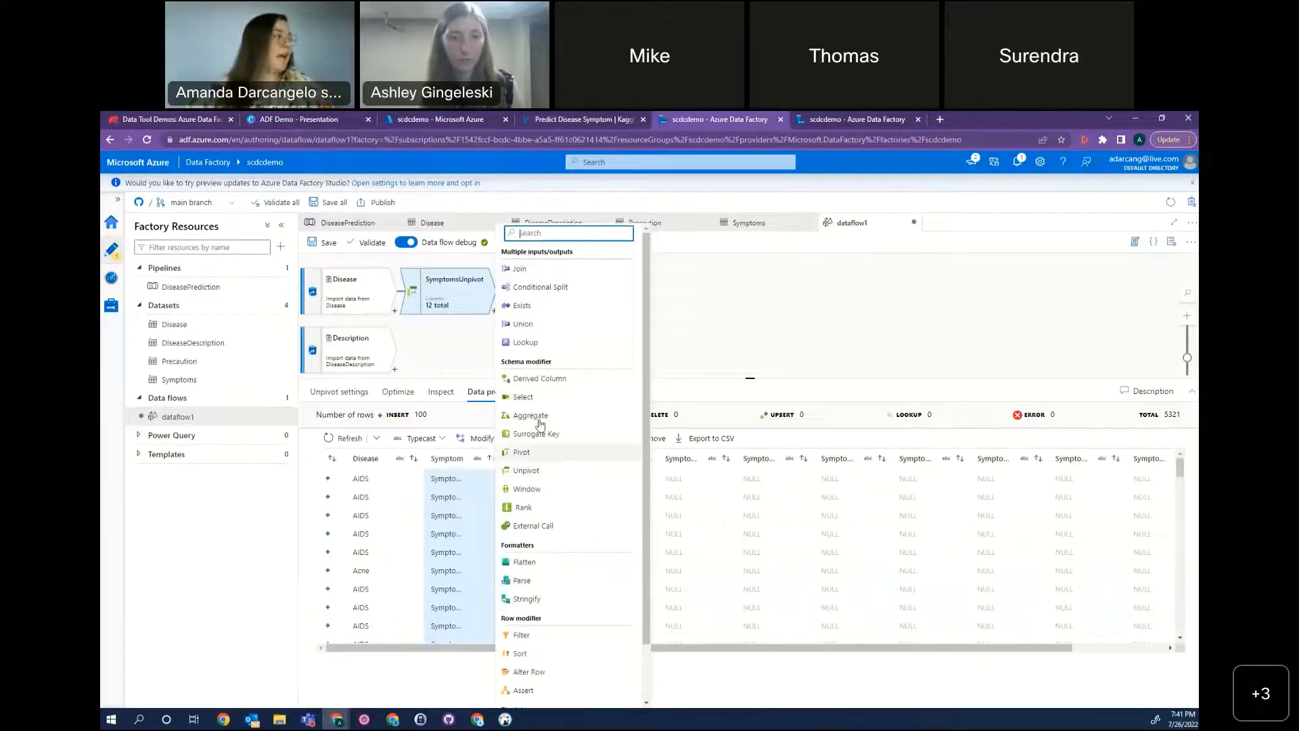
{"action": "left_click", "coordinate": [523, 397]}
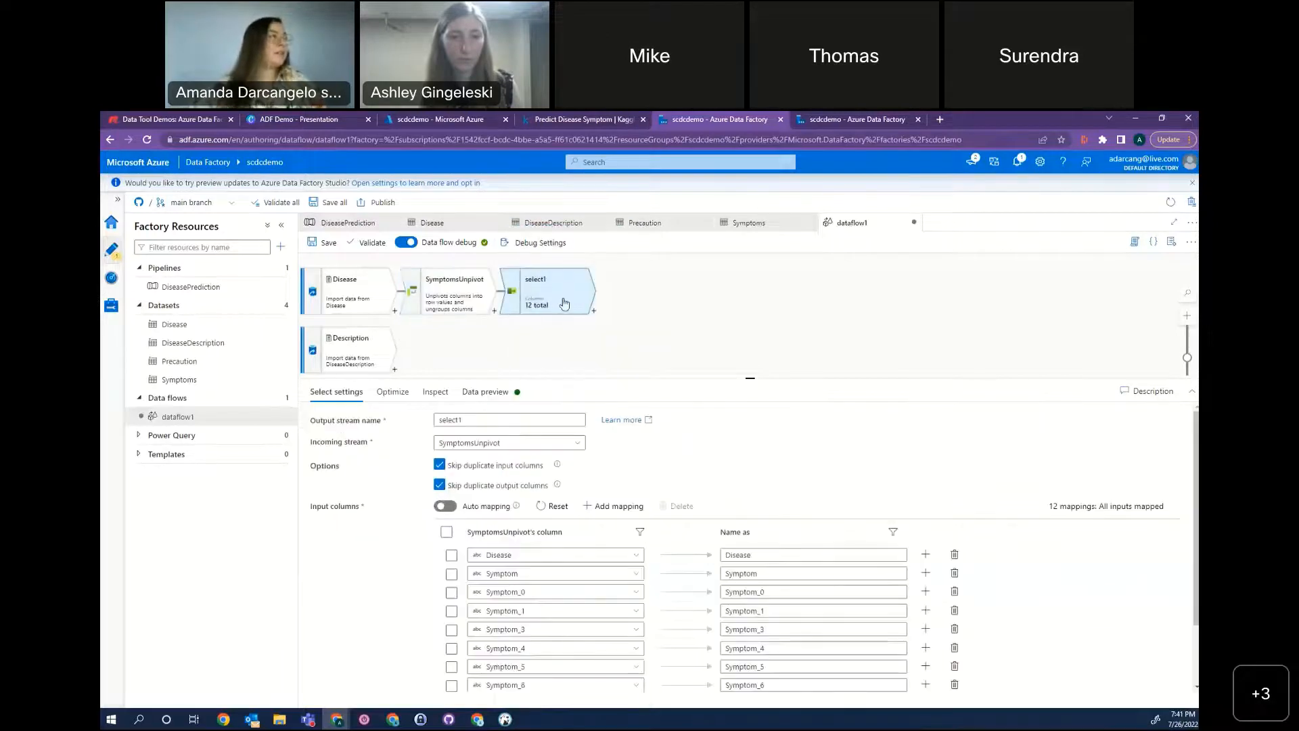
{"action": "double_click", "coordinate": [440, 420]}
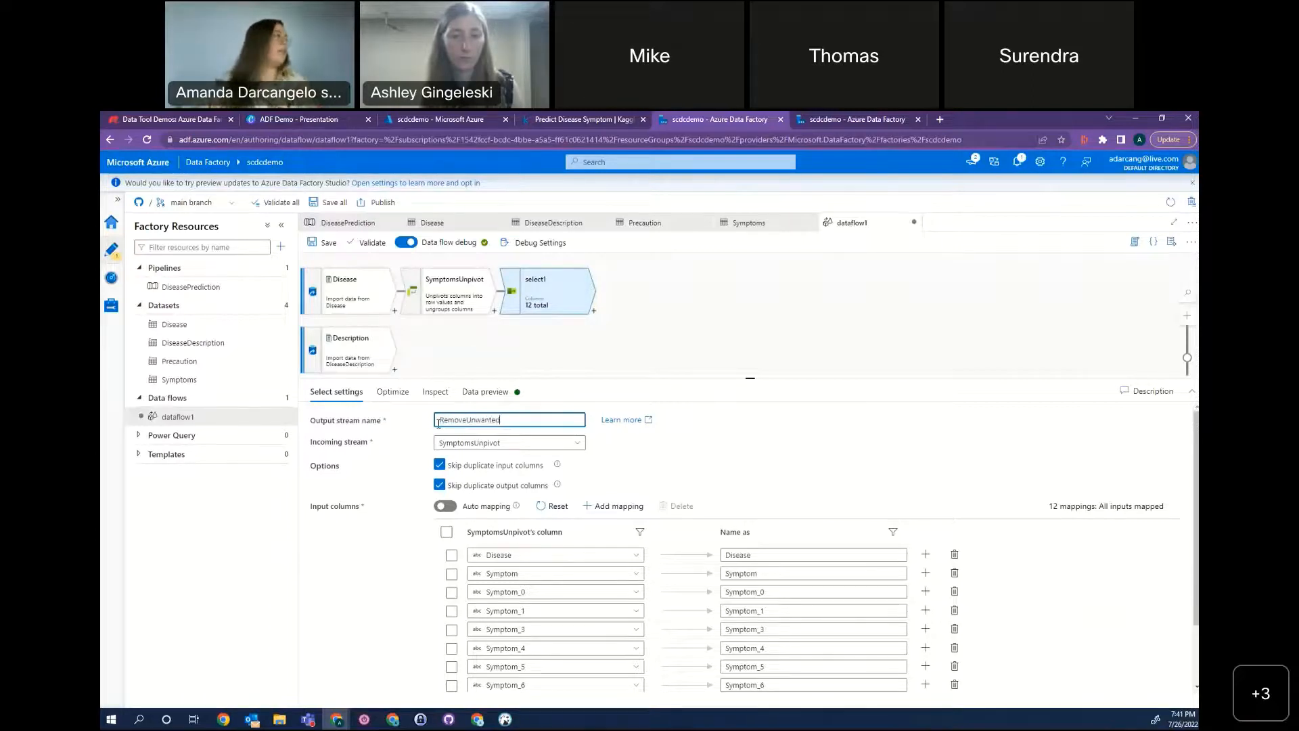
Mark the Disease, Symptom and Symptom_0 mappings in RemoveUnwanted and load its data preview, enlarging the graph area.
{"action": "left_click", "coordinate": [451, 555]}
{"action": "left_click", "coordinate": [451, 574]}
{"action": "left_click", "coordinate": [451, 592]}
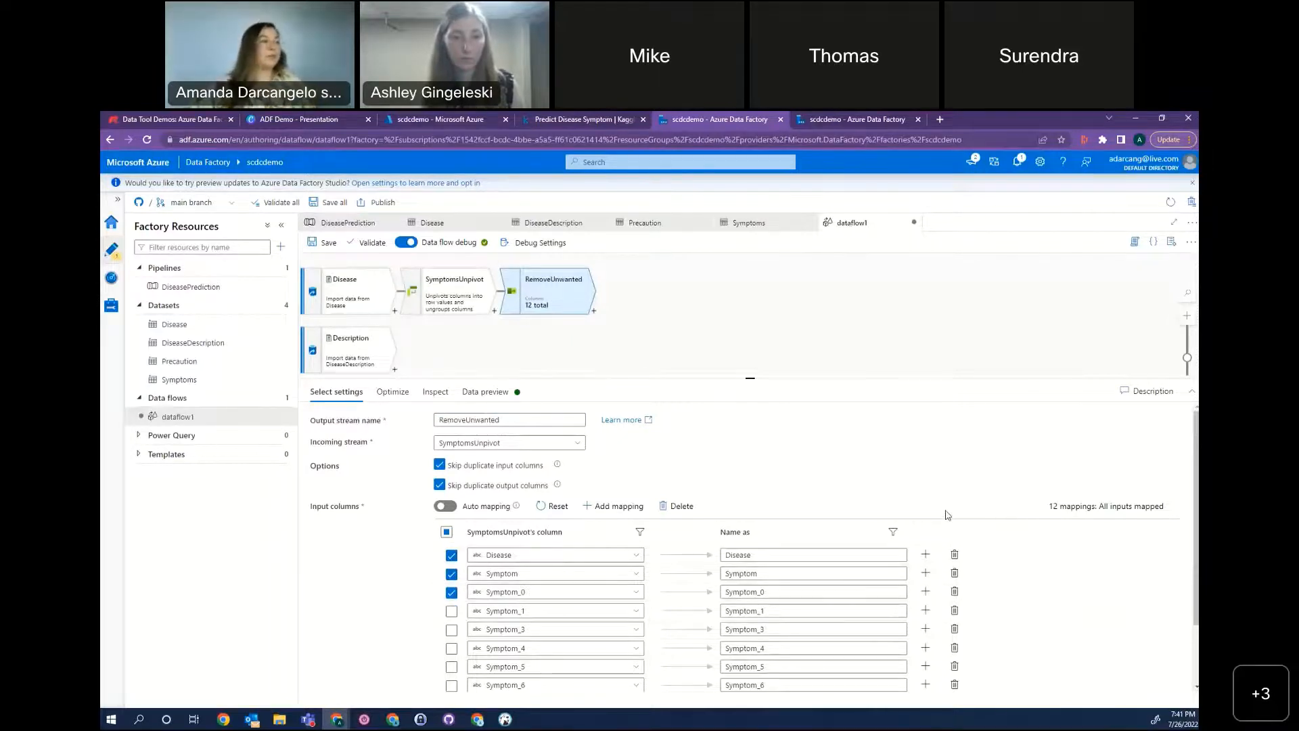
{"action": "left_click", "coordinate": [485, 391]}
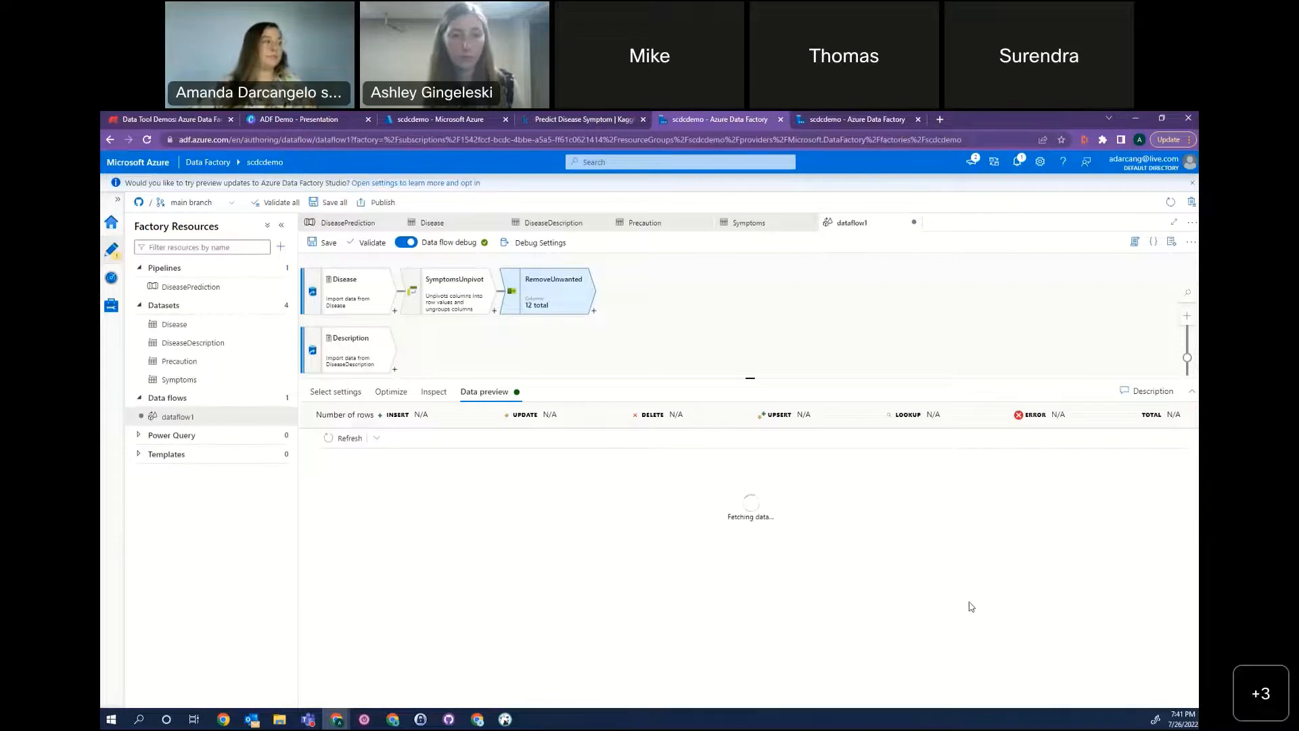
{"action": "left_click_drag", "start_coordinate": [852, 381], "coordinate": [852, 437]}
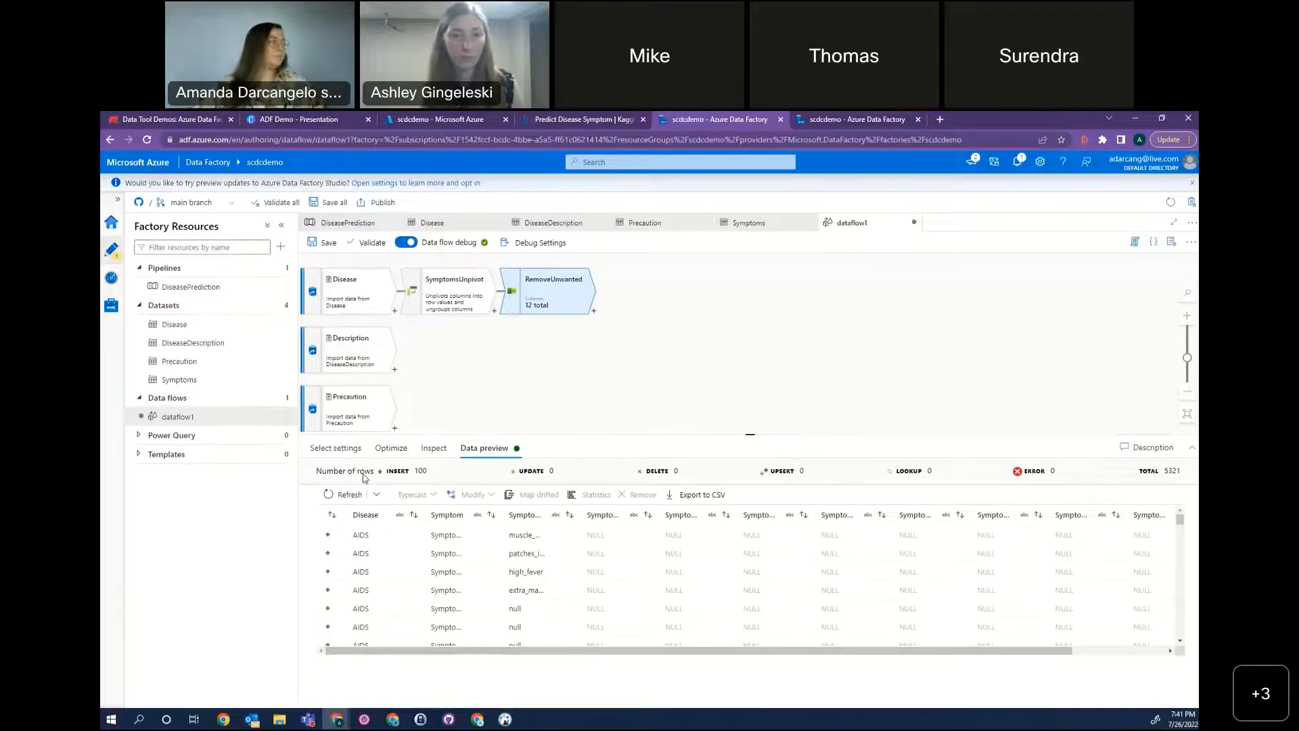
Delete the Symptom_1 and Symptom_3 through Symptom_10 mappings from RemoveUnwanted and refresh its data preview.
{"action": "left_click", "coordinate": [336, 448]}
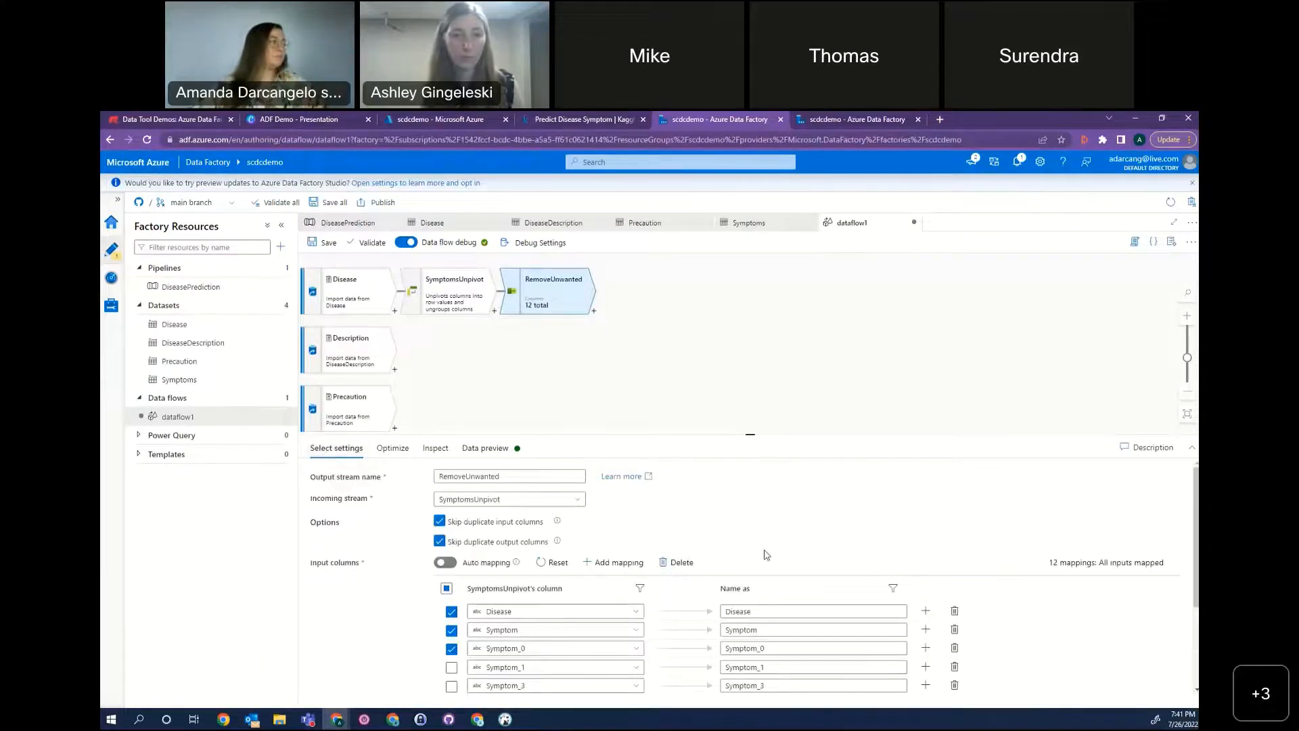
{"action": "scroll", "coordinate": [767, 555], "scroll_direction": "down", "scroll_amount": 2}
{"action": "left_click", "coordinate": [955, 535]}
{"action": "left_click", "coordinate": [954, 554]}
{"action": "left_click", "coordinate": [955, 590]}
{"action": "left_click", "coordinate": [955, 591]}
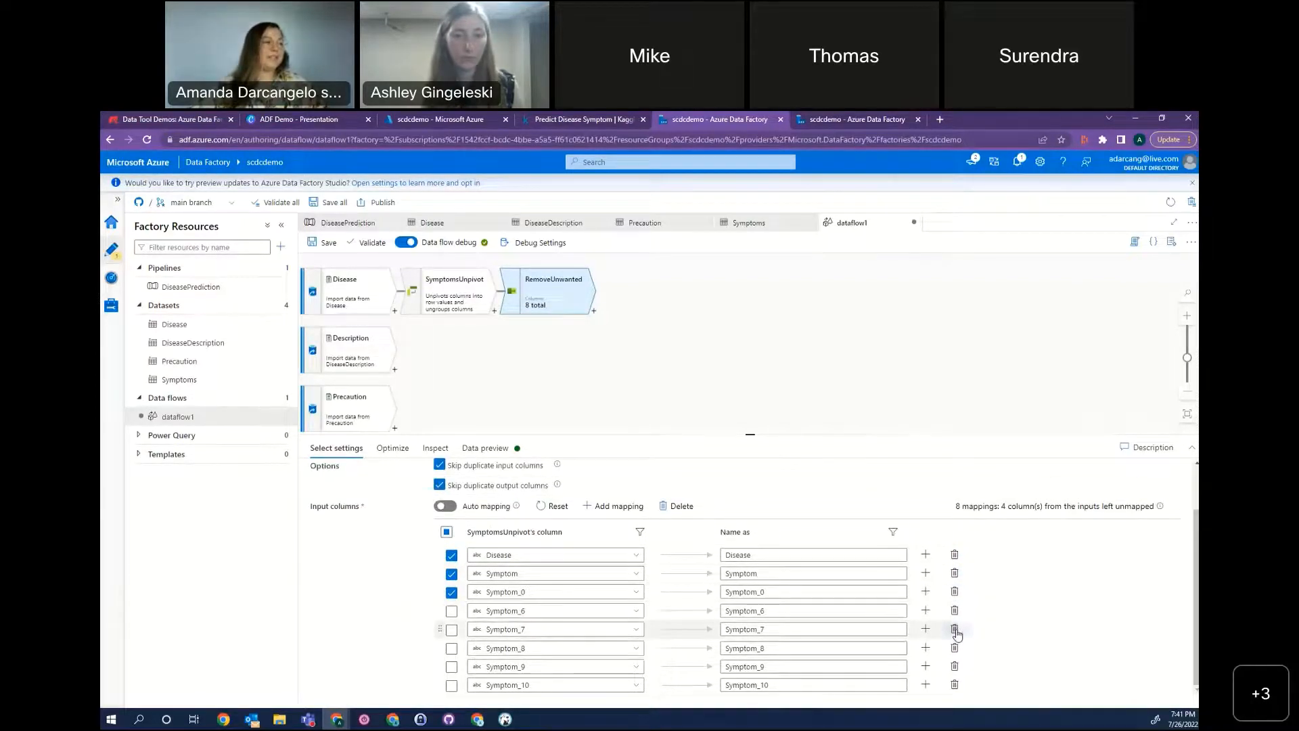
{"action": "left_click", "coordinate": [954, 630]}
{"action": "left_click", "coordinate": [956, 629]}
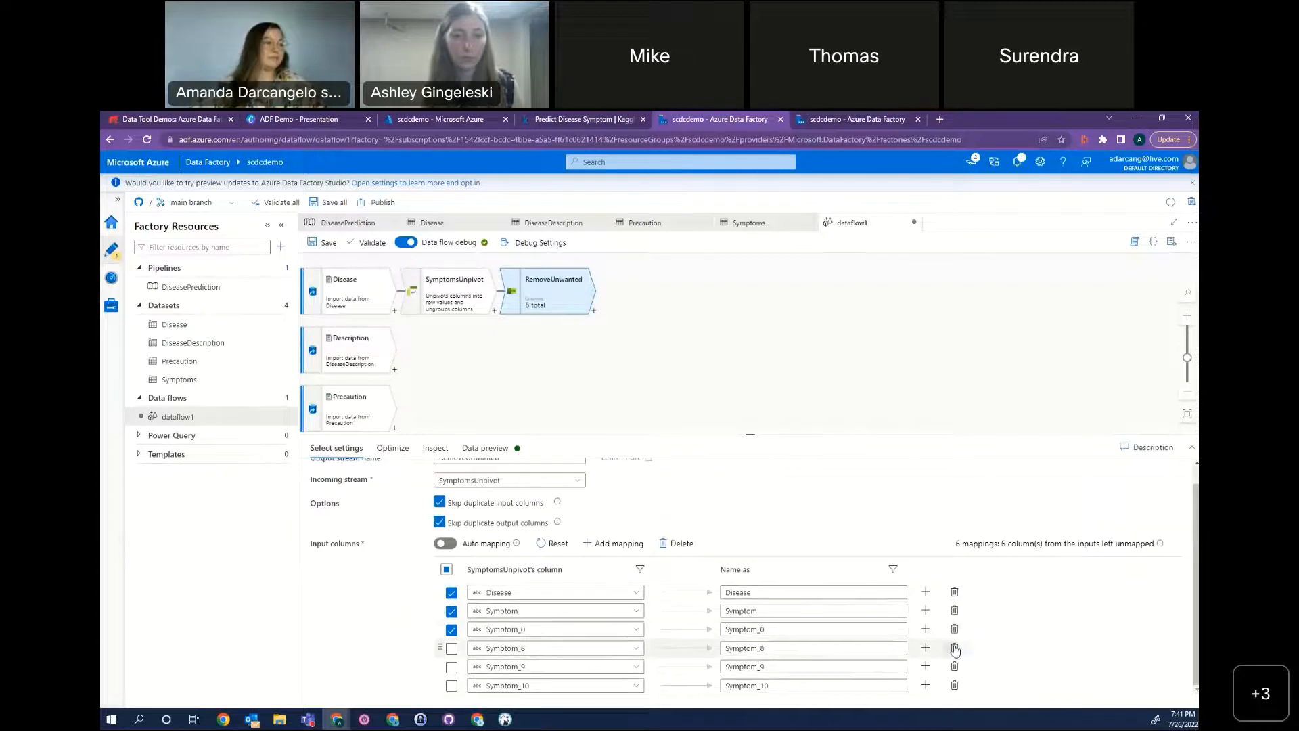
{"action": "left_click", "coordinate": [955, 647]}
{"action": "left_click", "coordinate": [954, 666]}
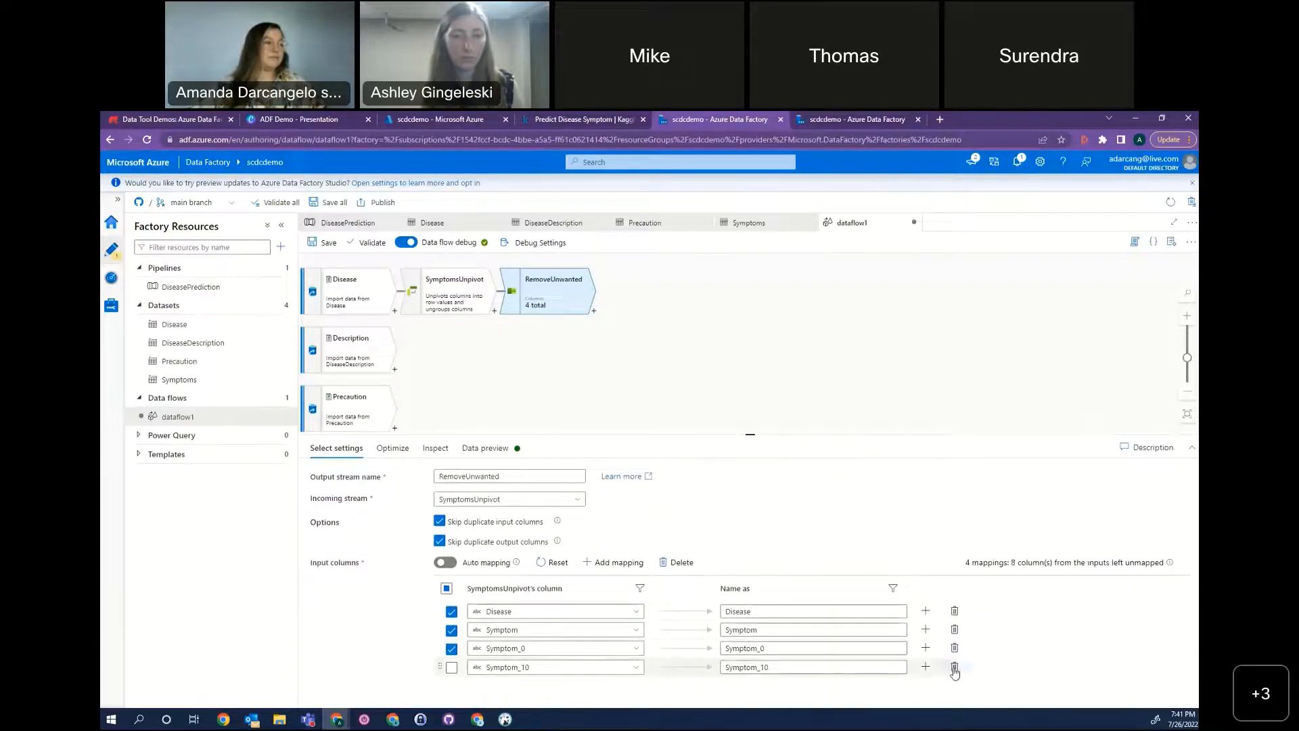
{"action": "left_click", "coordinate": [954, 666]}
{"action": "left_click", "coordinate": [487, 455]}
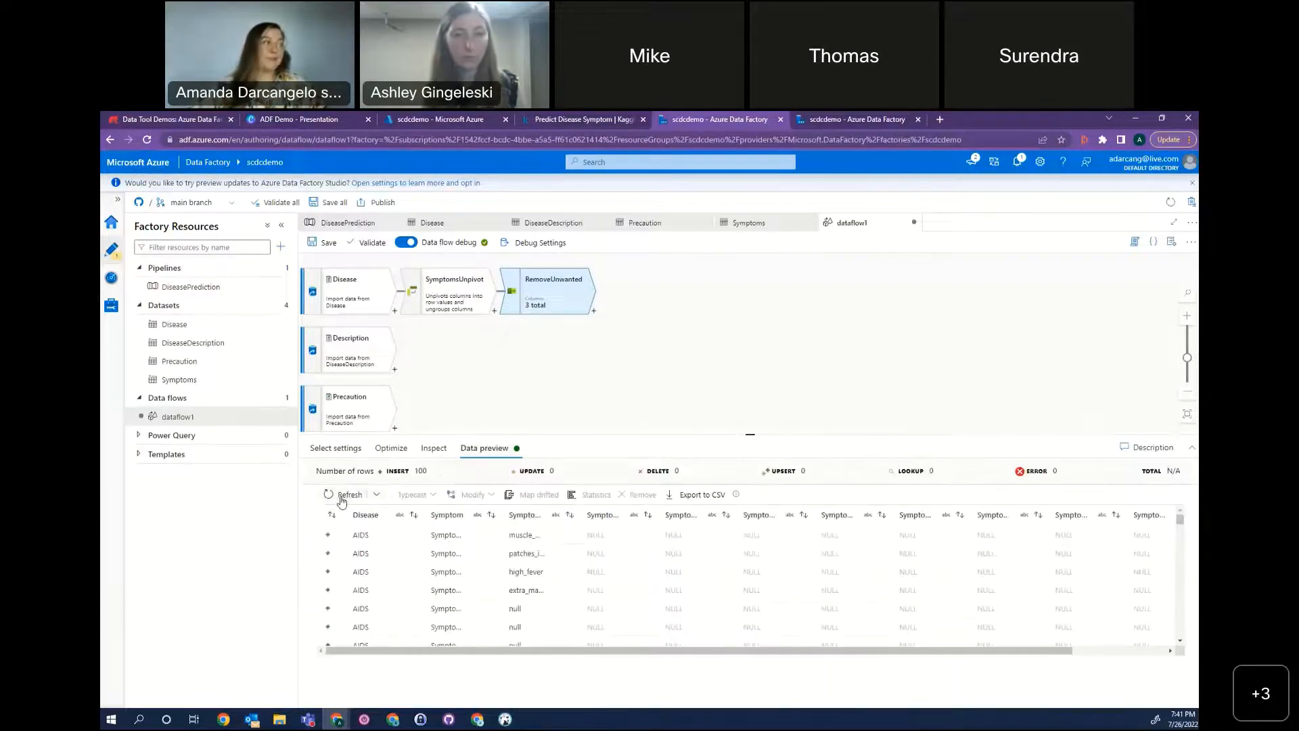
{"action": "left_click", "coordinate": [338, 495]}
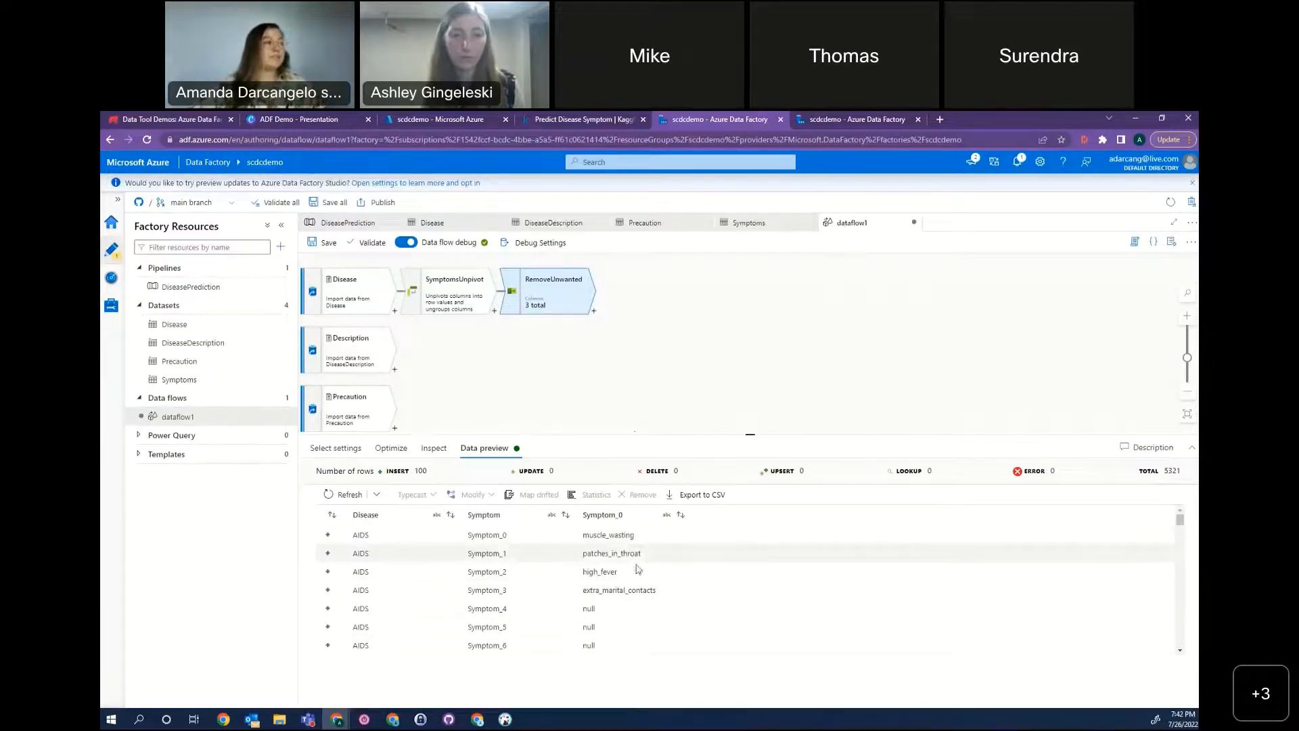
Add a Filter transformation after RemoveUnwanted and name its output stream NoNulls.
{"action": "left_click", "coordinate": [594, 317]}
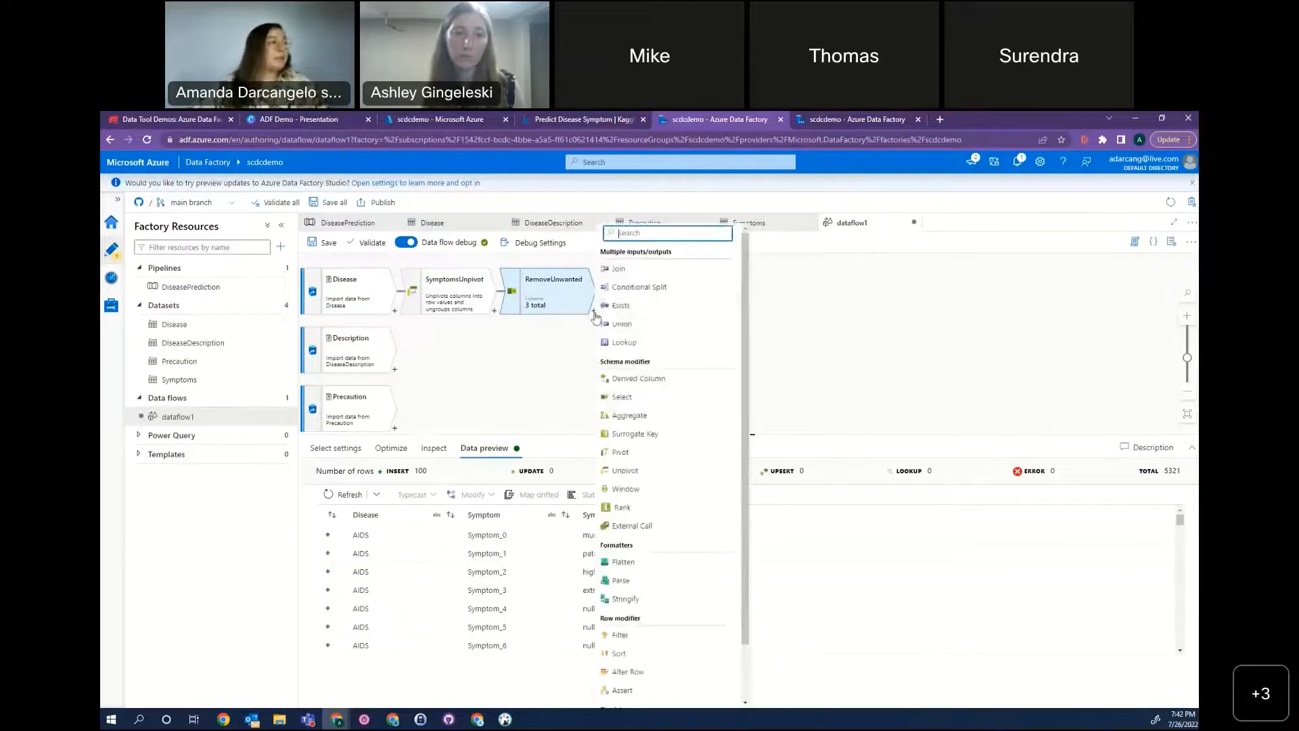
{"action": "left_click", "coordinate": [686, 654]}
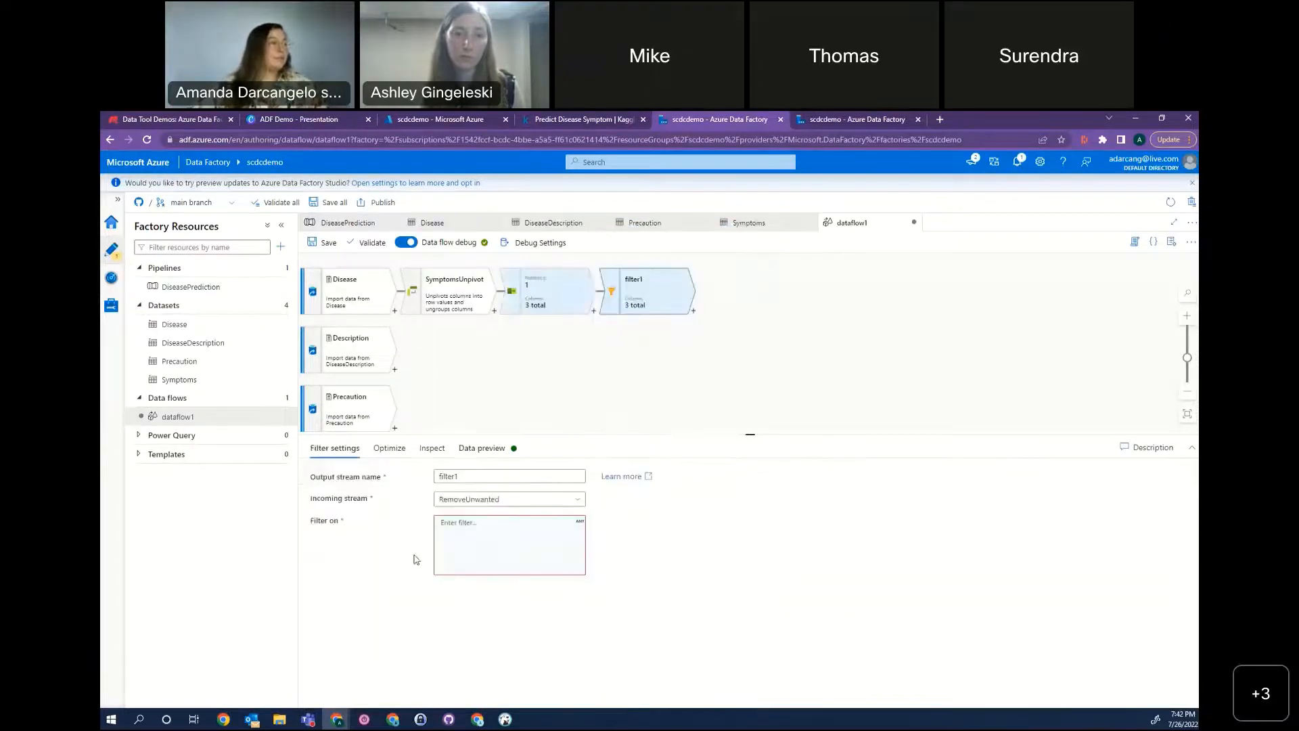
{"action": "left_click_drag", "start_coordinate": [520, 479], "coordinate": [402, 484]}
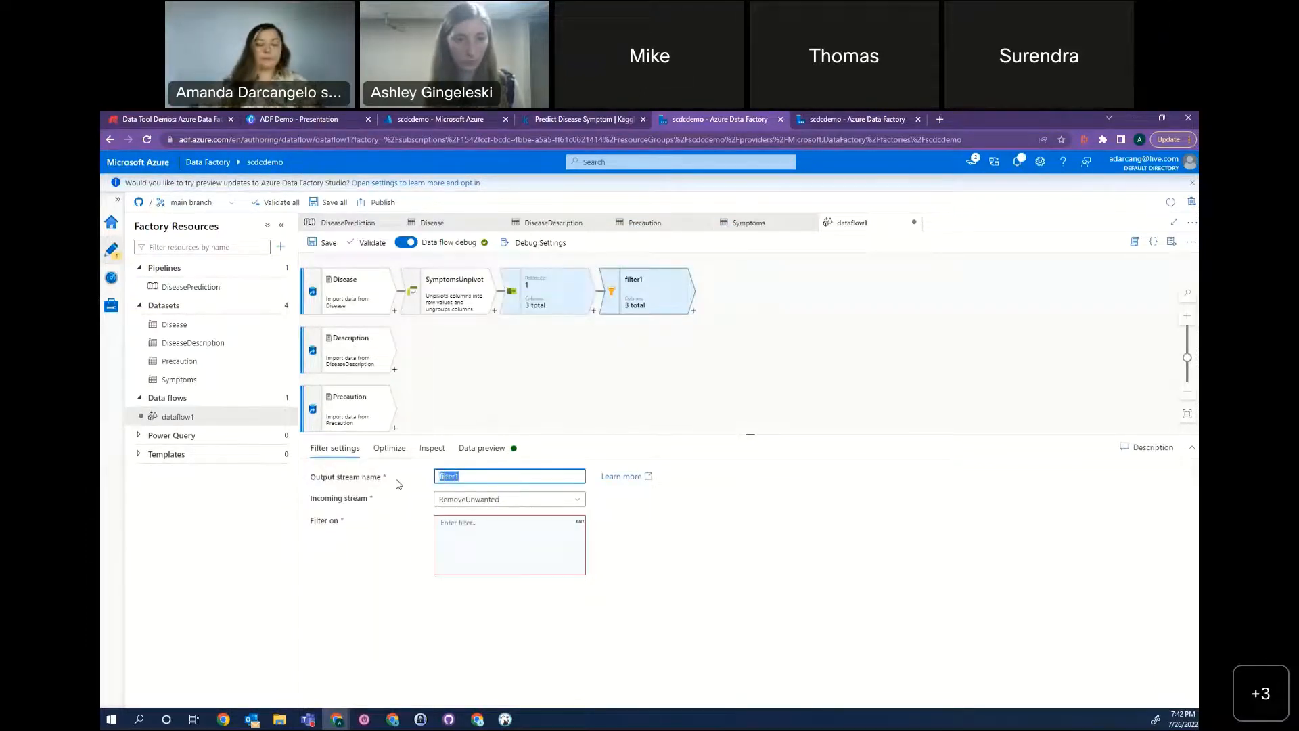
{"action": "type", "text": "NoNulls"}
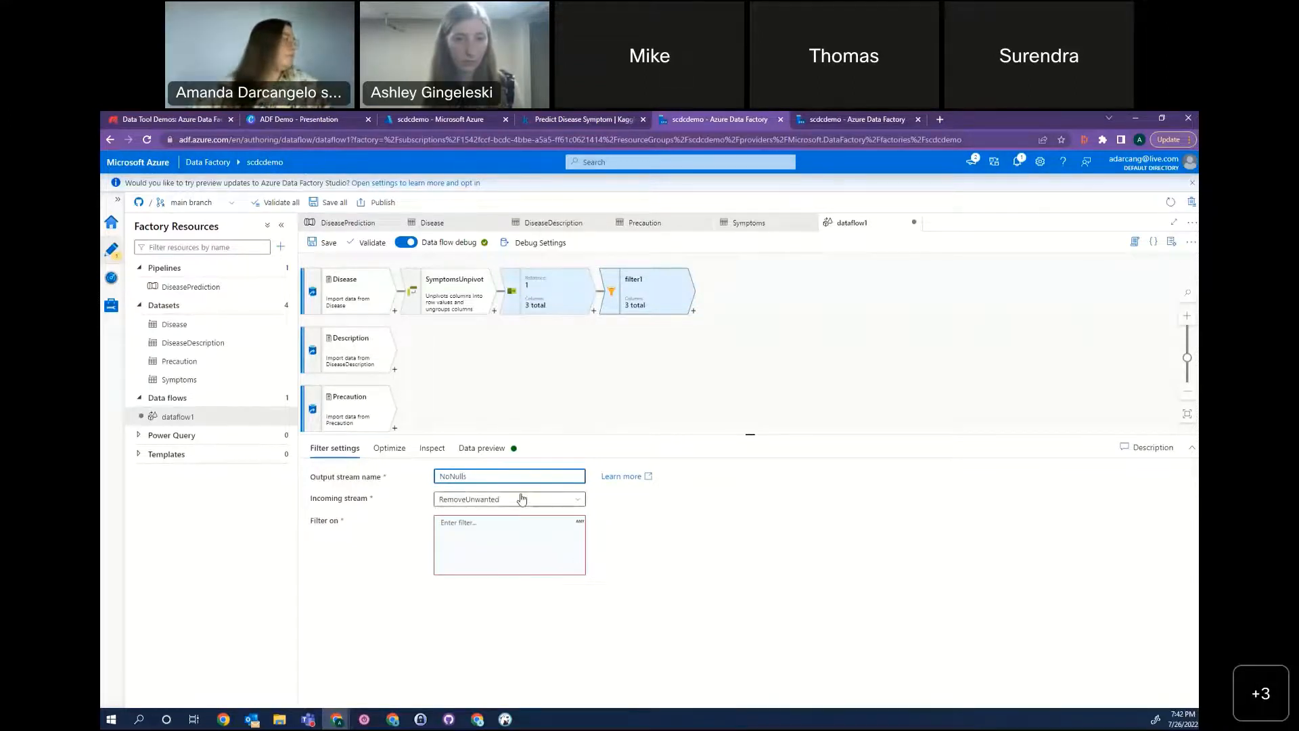
Build the NoNulls filter expression Symptom_0 != 'null' in the expression builder, save it and load the filter's data preview.
{"action": "left_click", "coordinate": [480, 533]}
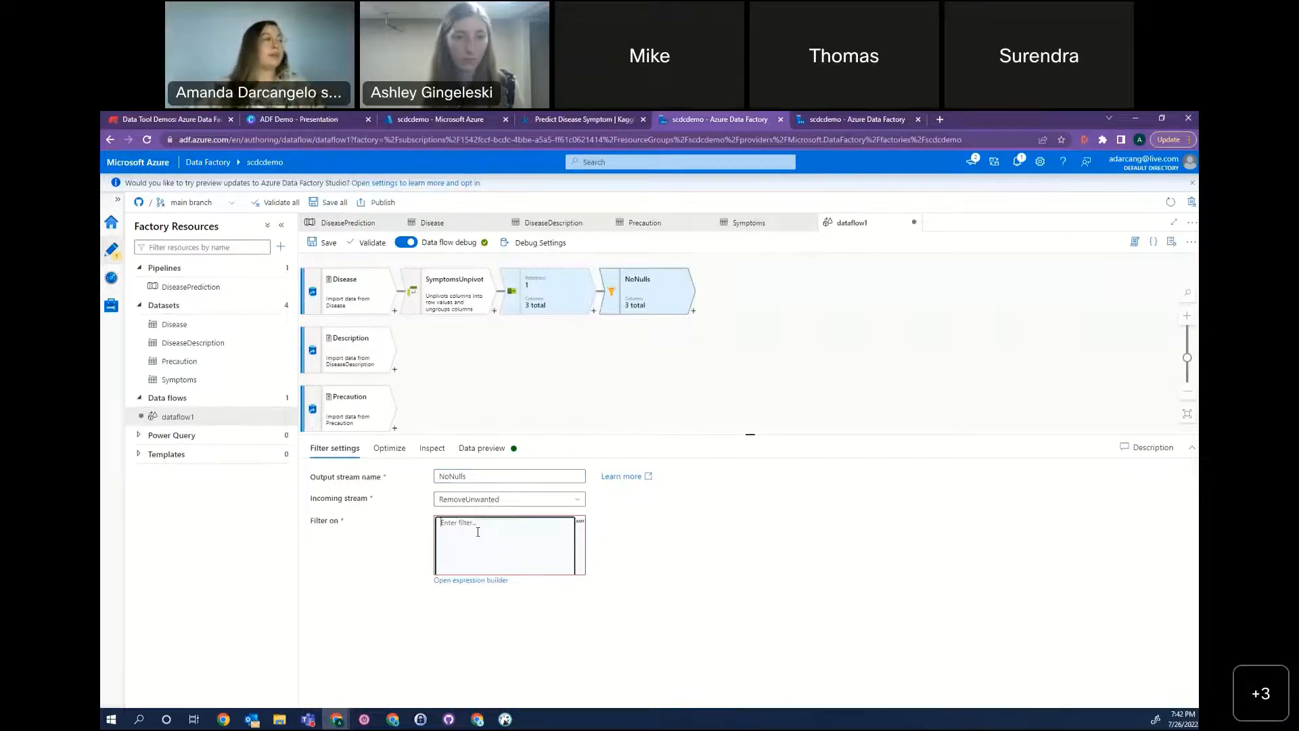
{"action": "left_click", "coordinate": [488, 581]}
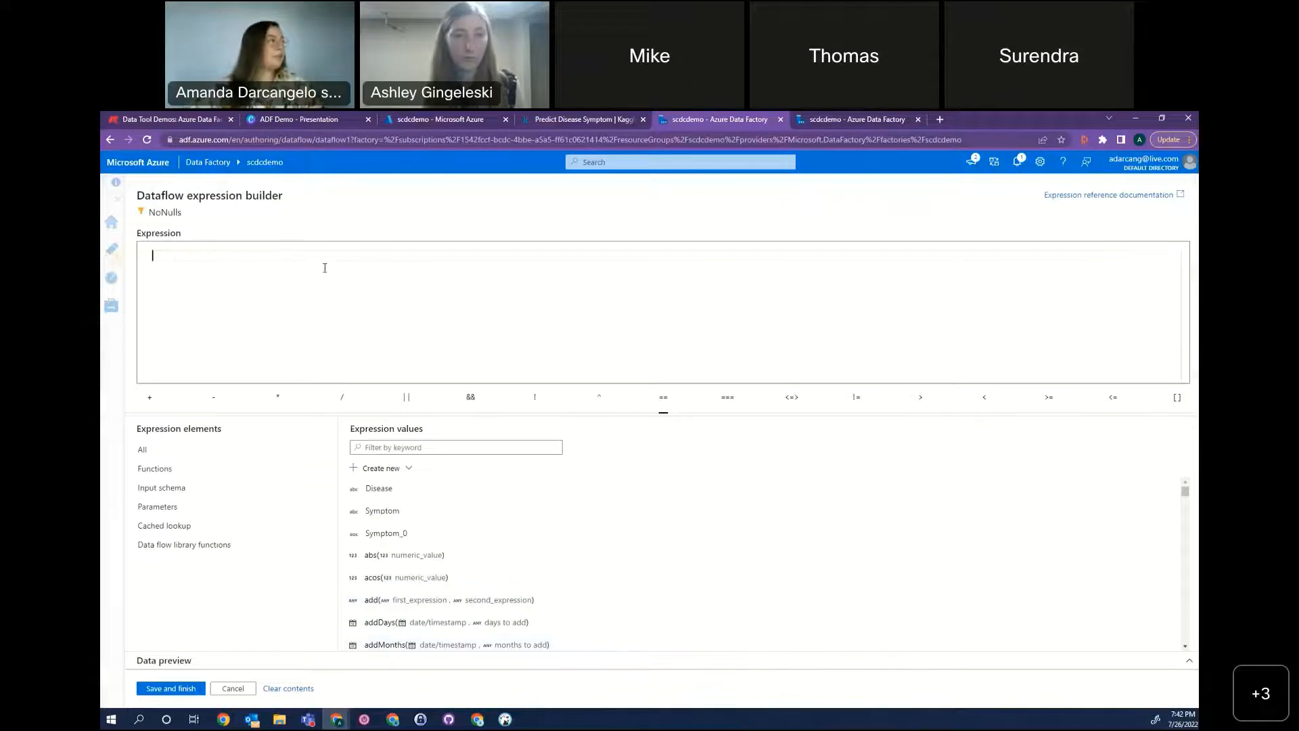
{"action": "left_click", "coordinate": [399, 534]}
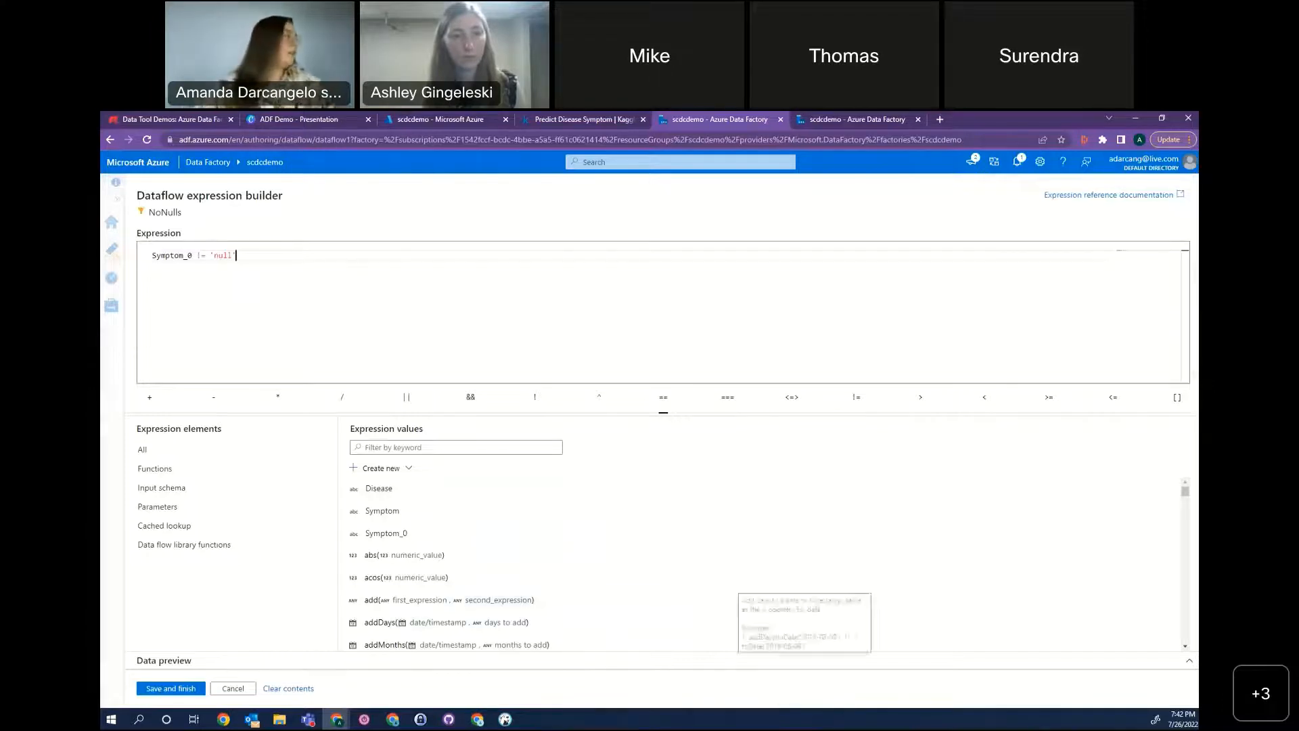
{"action": "scroll", "coordinate": [512, 488], "scroll_direction": "down", "scroll_amount": 12}
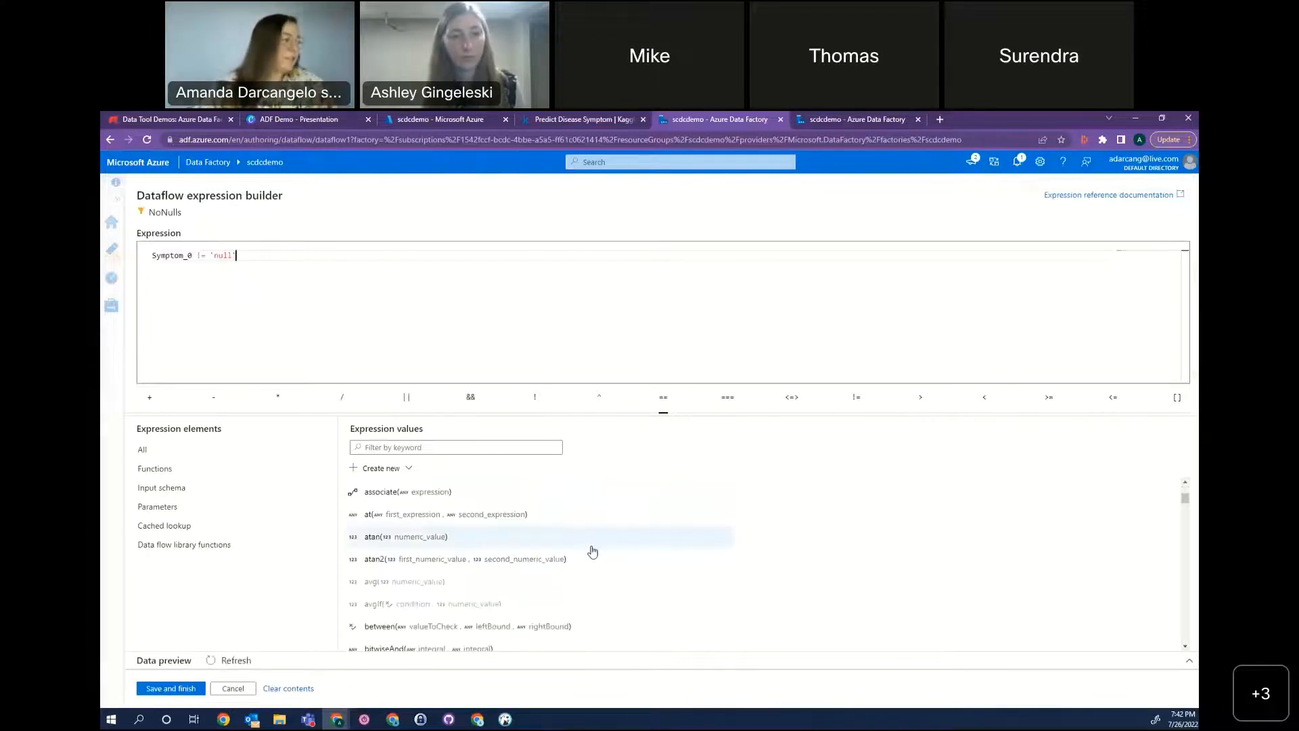
{"action": "scroll", "coordinate": [434, 604], "scroll_direction": "down", "scroll_amount": 5}
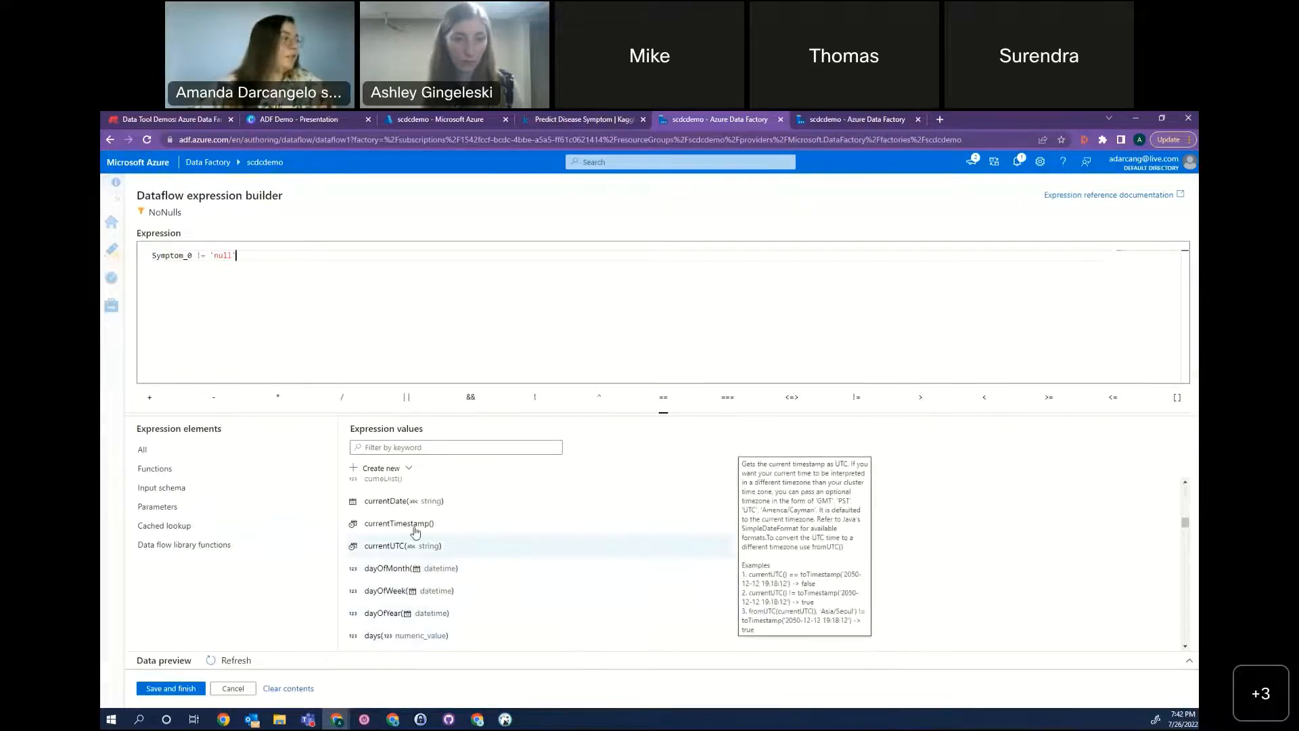
{"action": "mouse_move", "coordinate": [439, 527]}
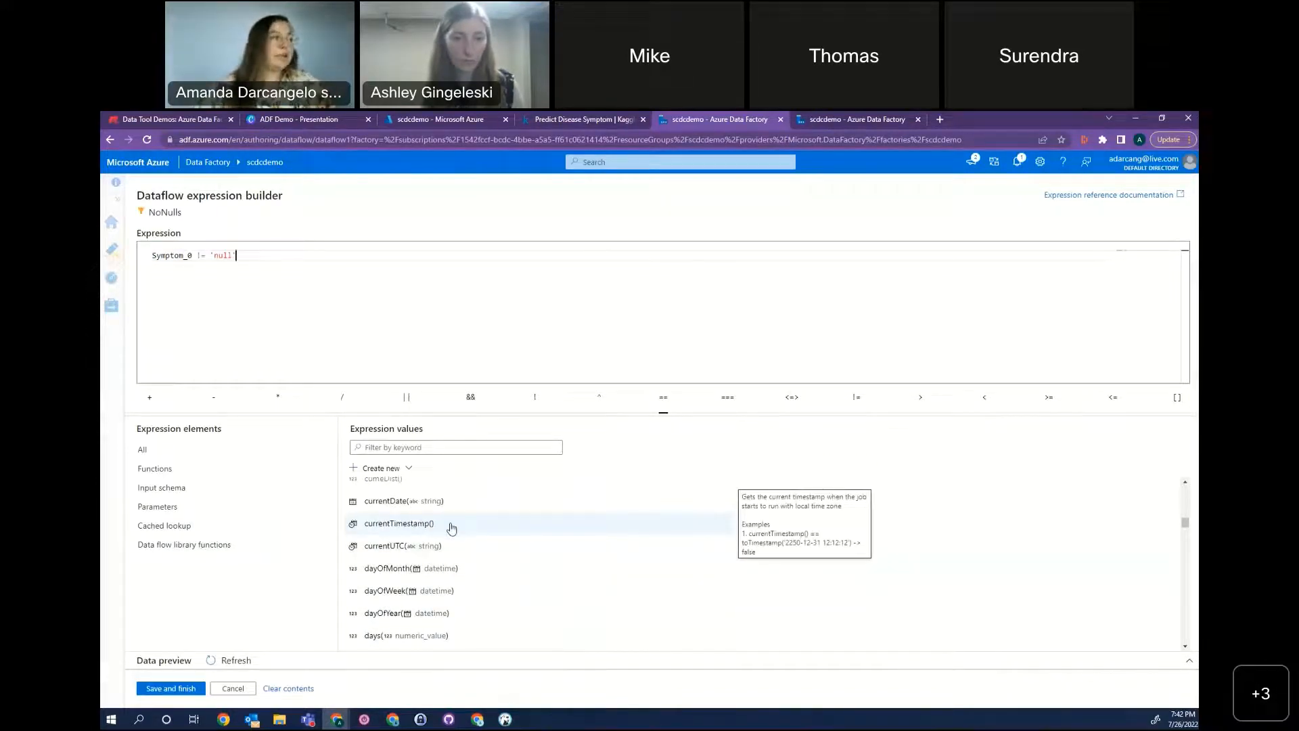
{"action": "scroll", "coordinate": [534, 534], "scroll_direction": "up", "scroll_amount": 3}
{"action": "scroll", "coordinate": [490, 530], "scroll_direction": "up", "scroll_amount": 3}
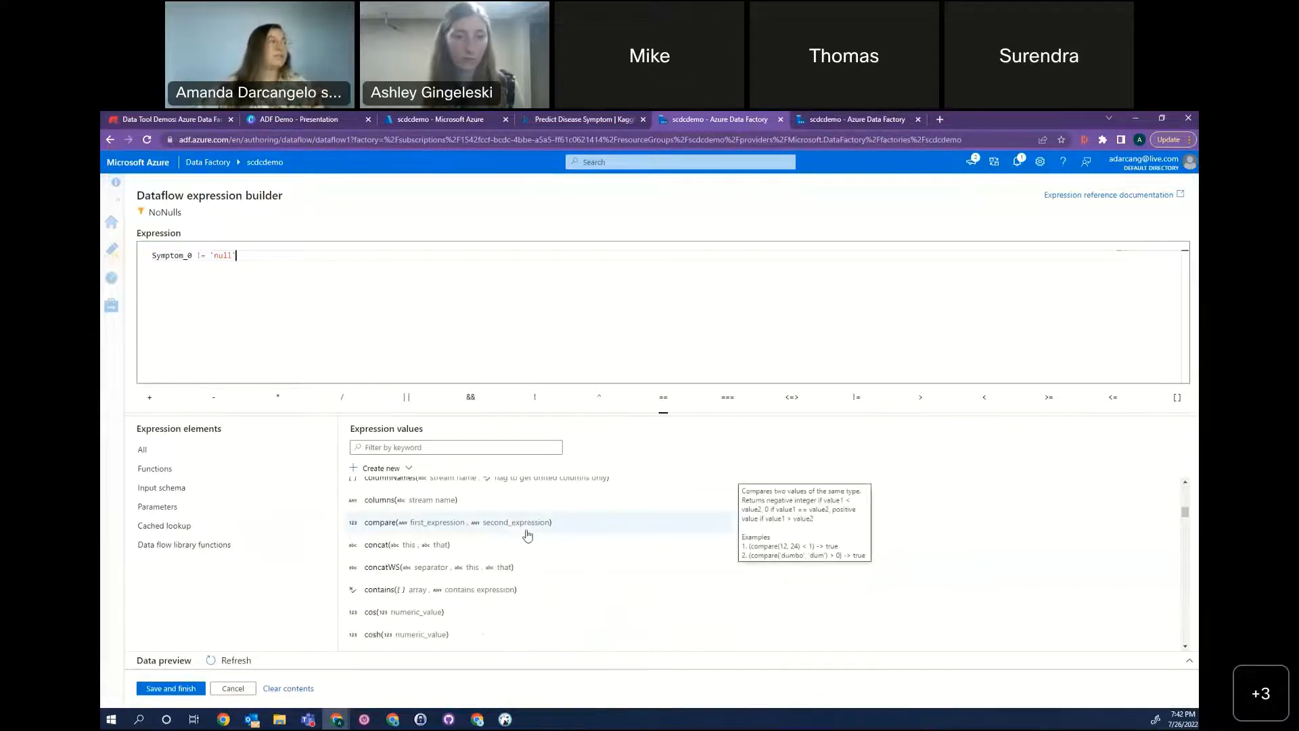
{"action": "left_click", "coordinate": [171, 688]}
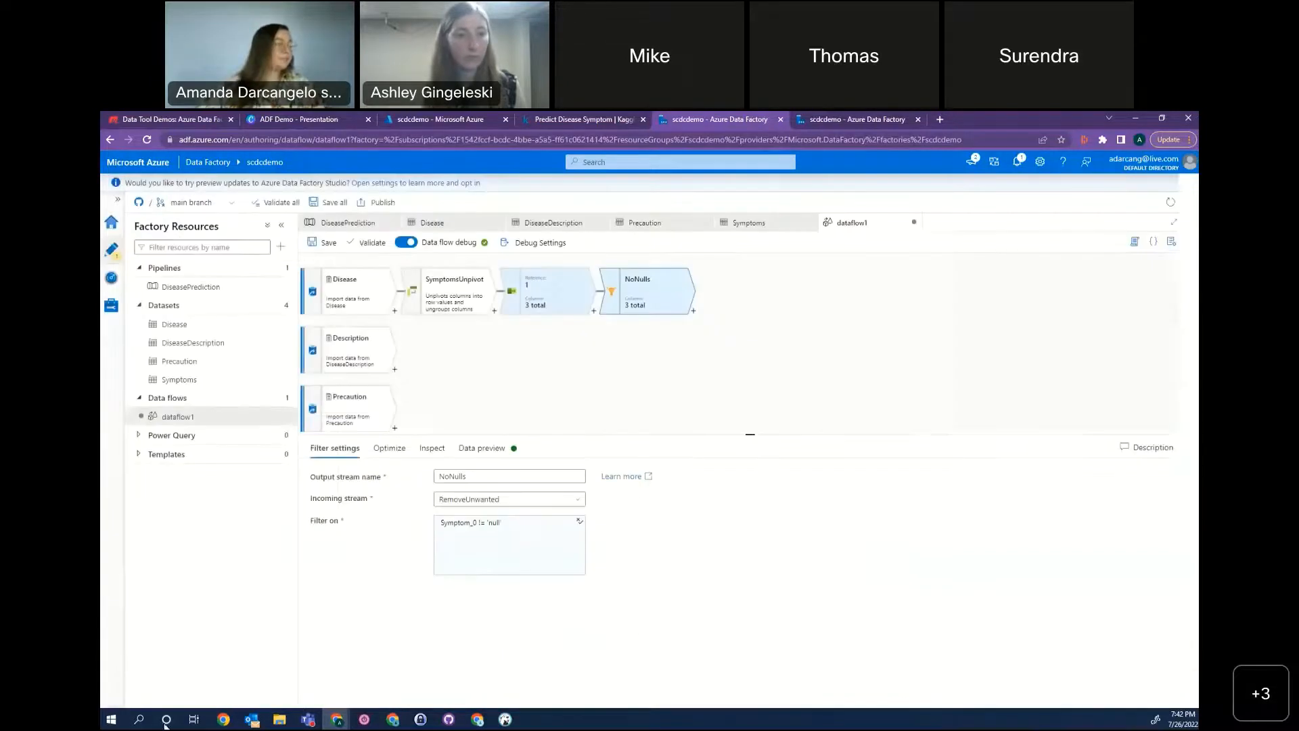
{"action": "left_click", "coordinate": [481, 448]}
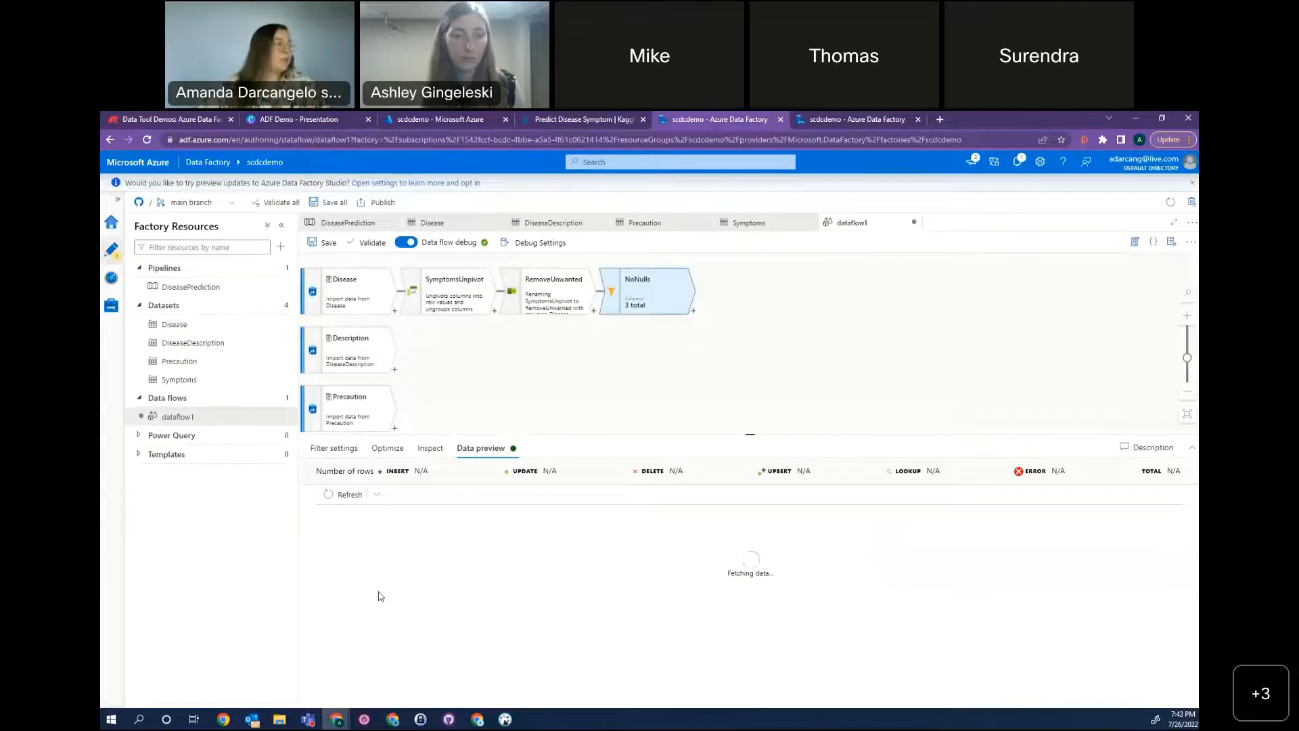
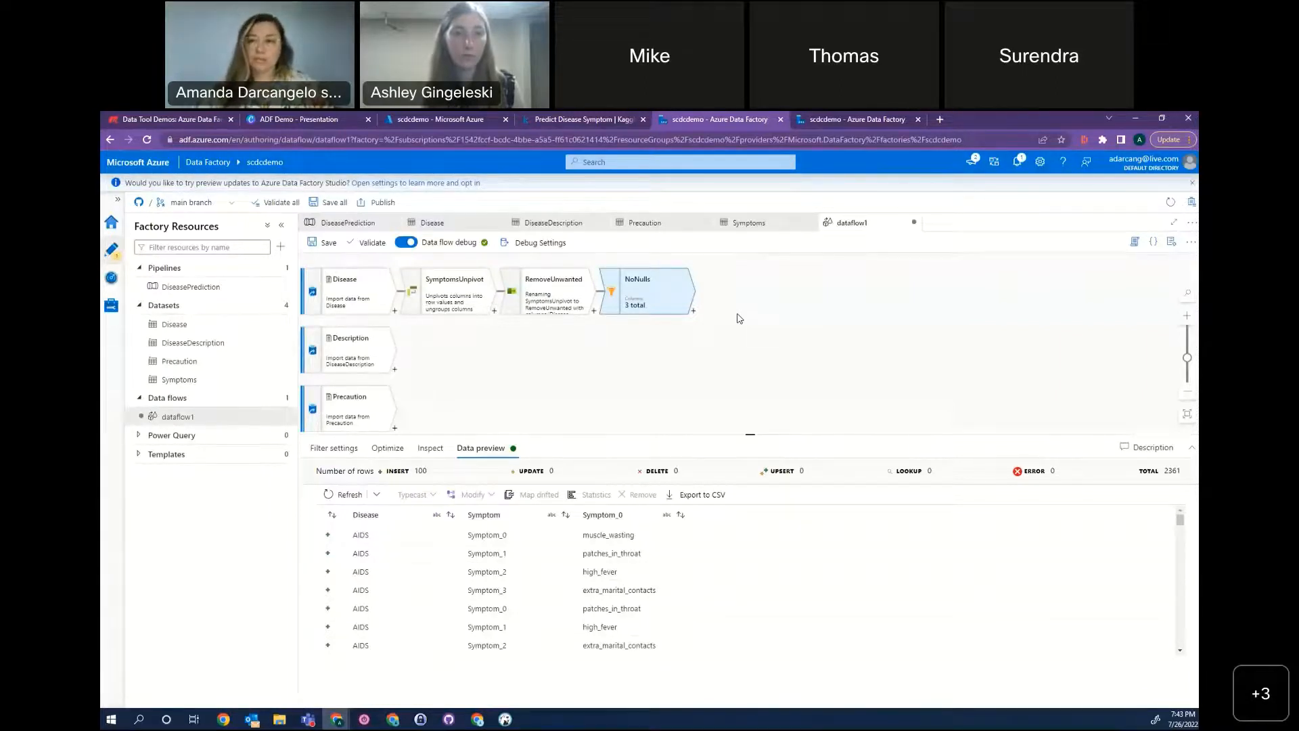
Add a full outer Join after NoNulls, name it DescriptionJoin and choose Description as its right stream.
{"action": "left_click", "coordinate": [692, 312]}
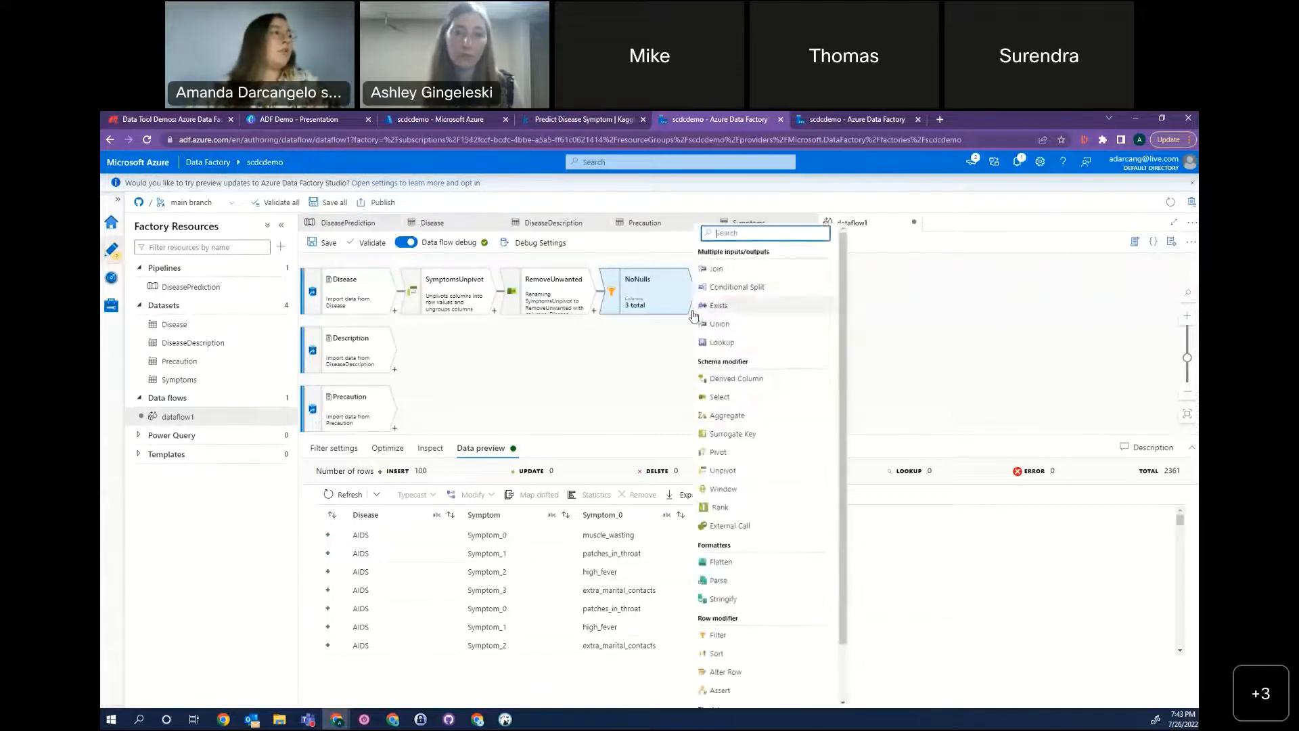
{"action": "left_click", "coordinate": [767, 271]}
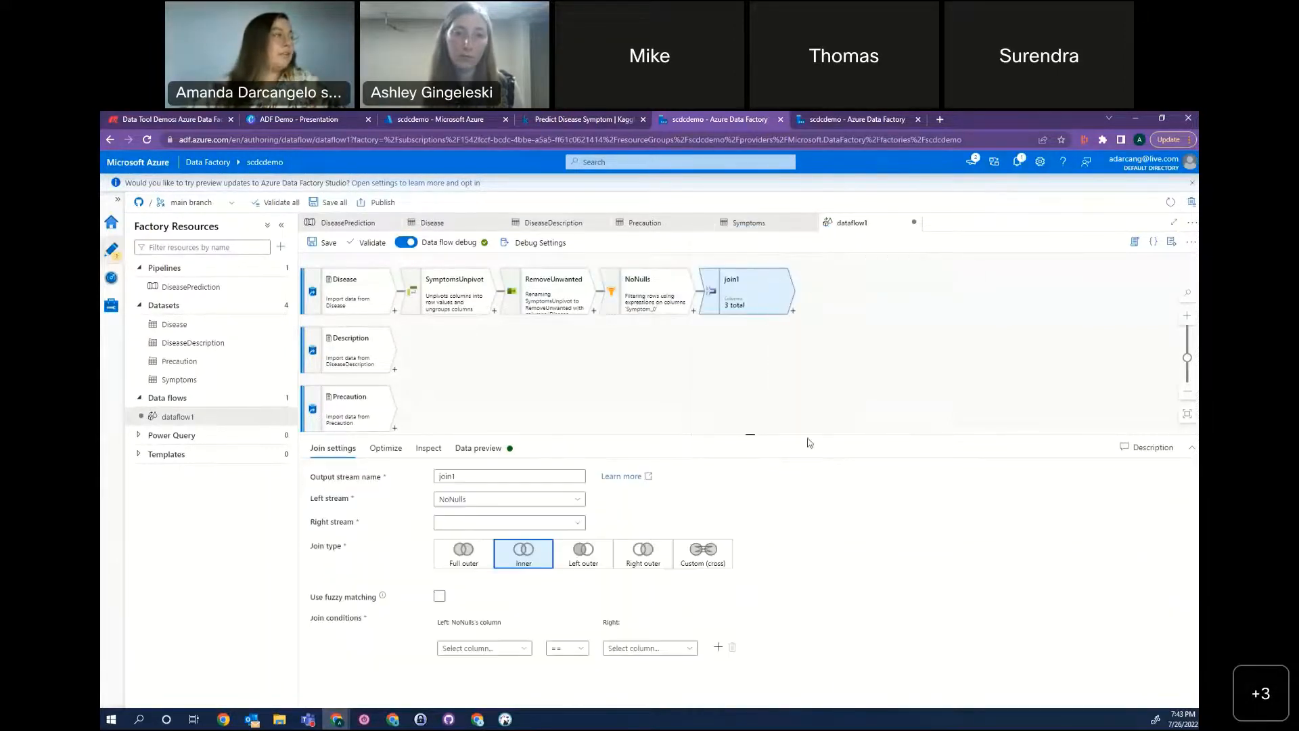
{"action": "double_click", "coordinate": [501, 477]}
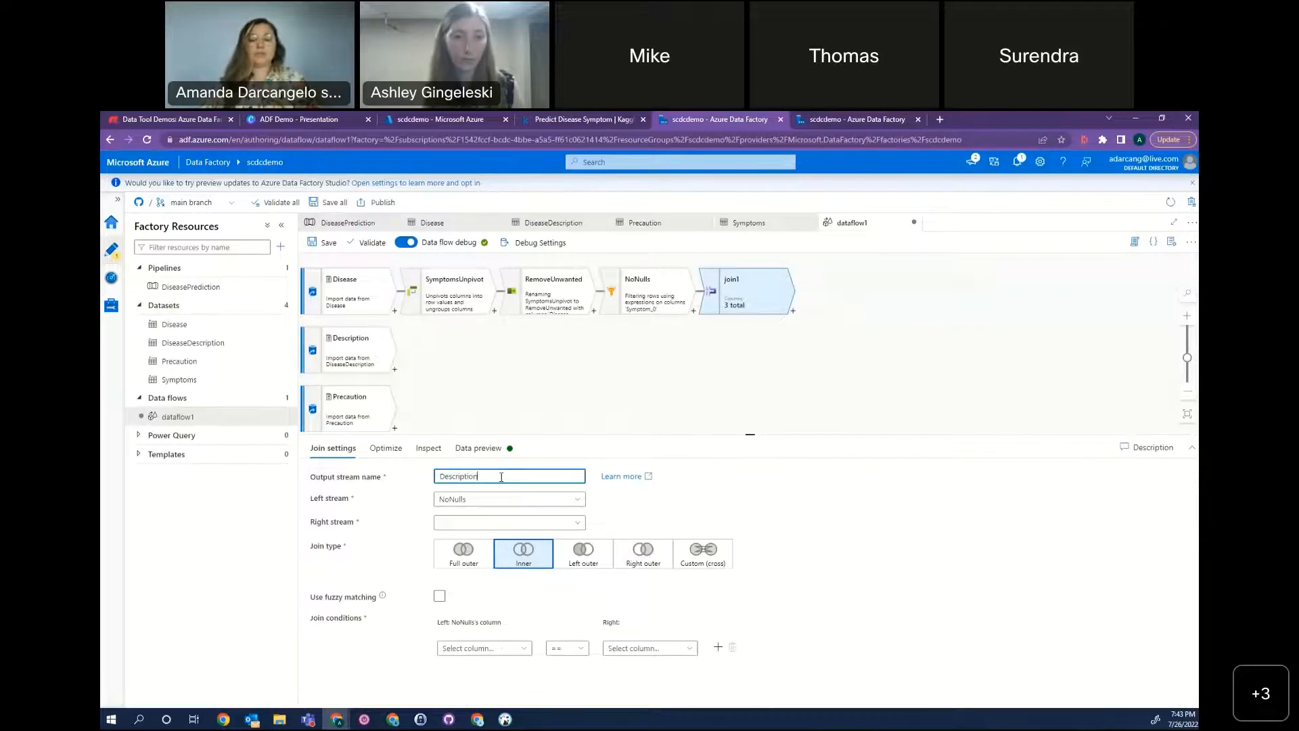
{"action": "left_click", "coordinate": [574, 524]}
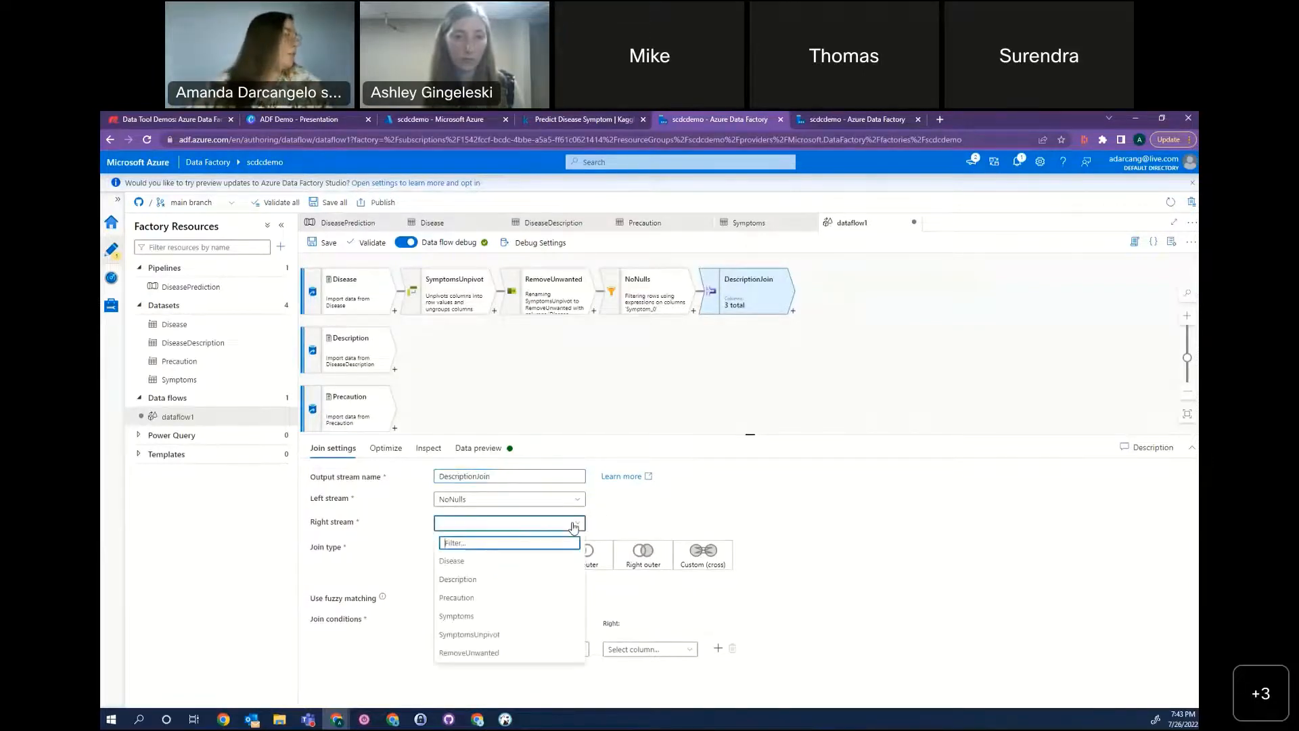
{"action": "left_click", "coordinate": [471, 580]}
{"action": "left_click", "coordinate": [474, 551]}
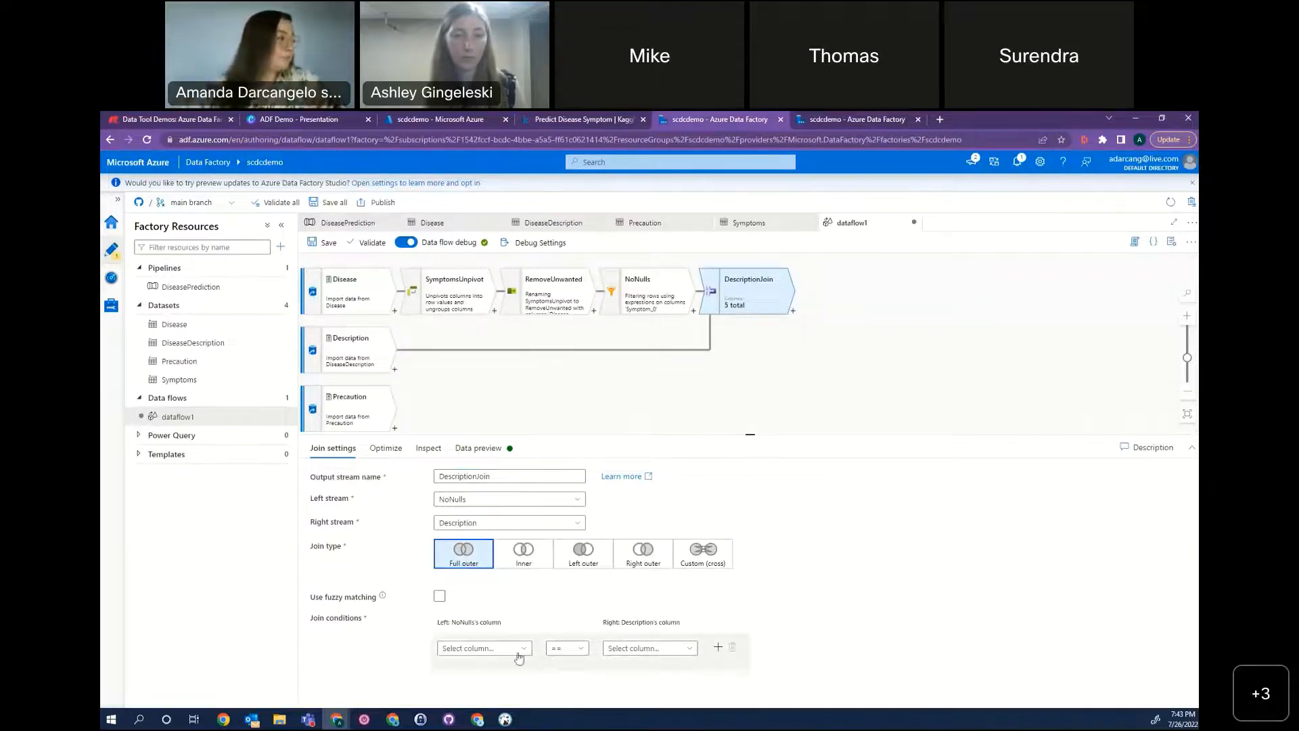
Set the DescriptionJoin condition to match the Disease columns of NoNulls and Description, and load the join's data preview.
{"action": "left_click", "coordinate": [674, 650]}
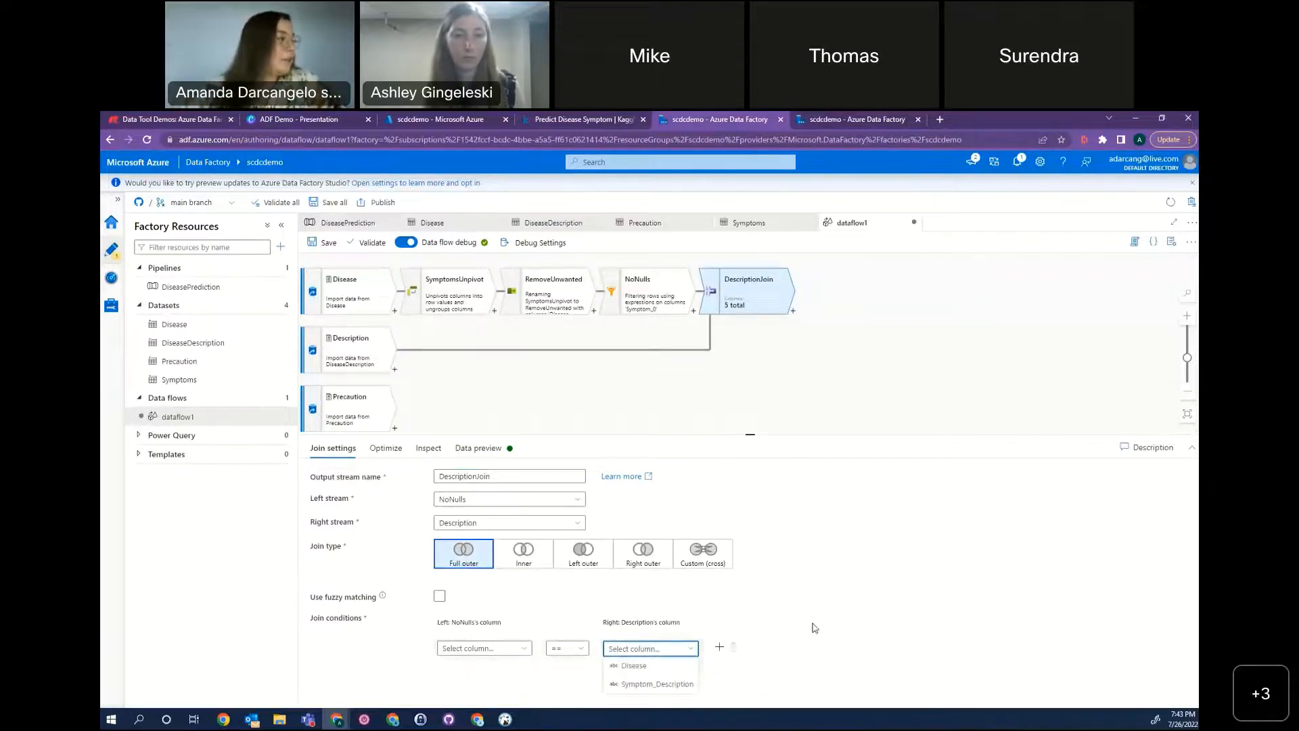
{"action": "left_click", "coordinate": [666, 684]}
{"action": "left_click", "coordinate": [481, 648]}
{"action": "left_click", "coordinate": [474, 666]}
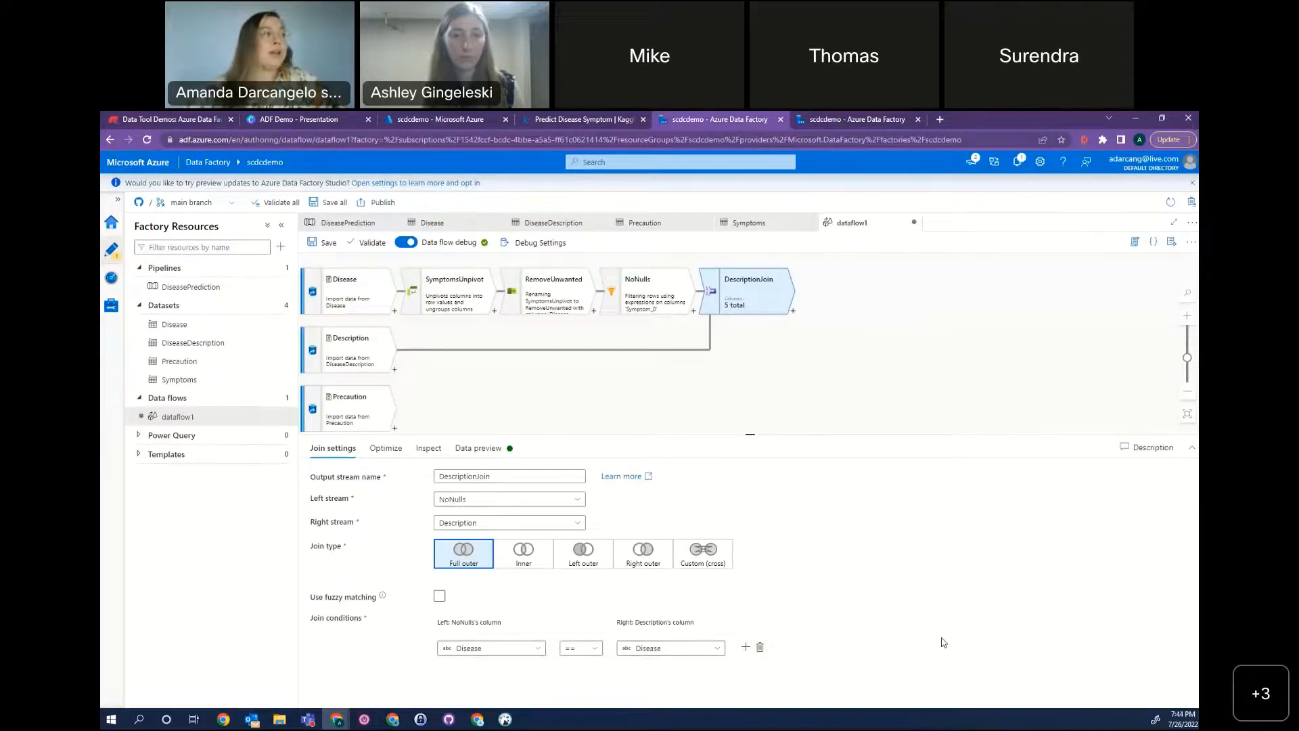
{"action": "left_click", "coordinate": [482, 448]}
{"action": "left_click", "coordinate": [347, 493]}
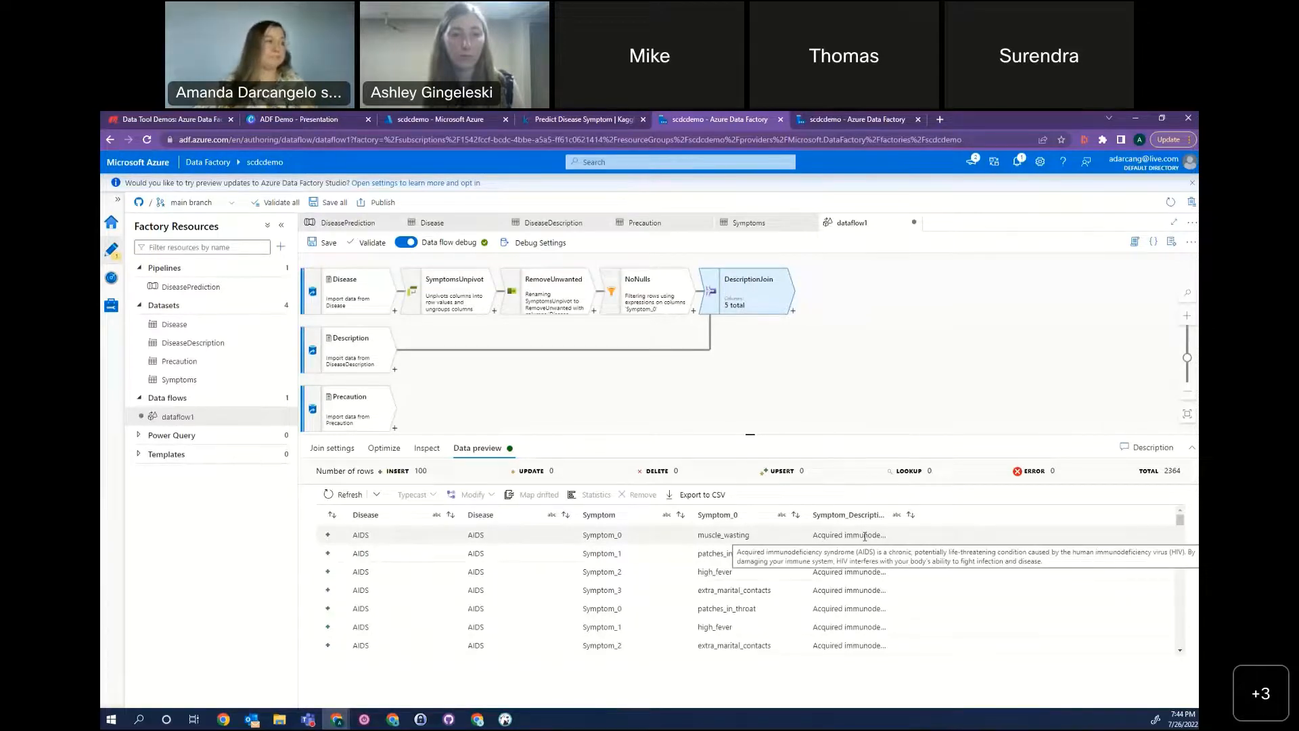
Add a full outer Join after DescriptionJoin, name it PrecautionJoin and choose Precaution as its right stream.
{"action": "left_click", "coordinate": [793, 313]}
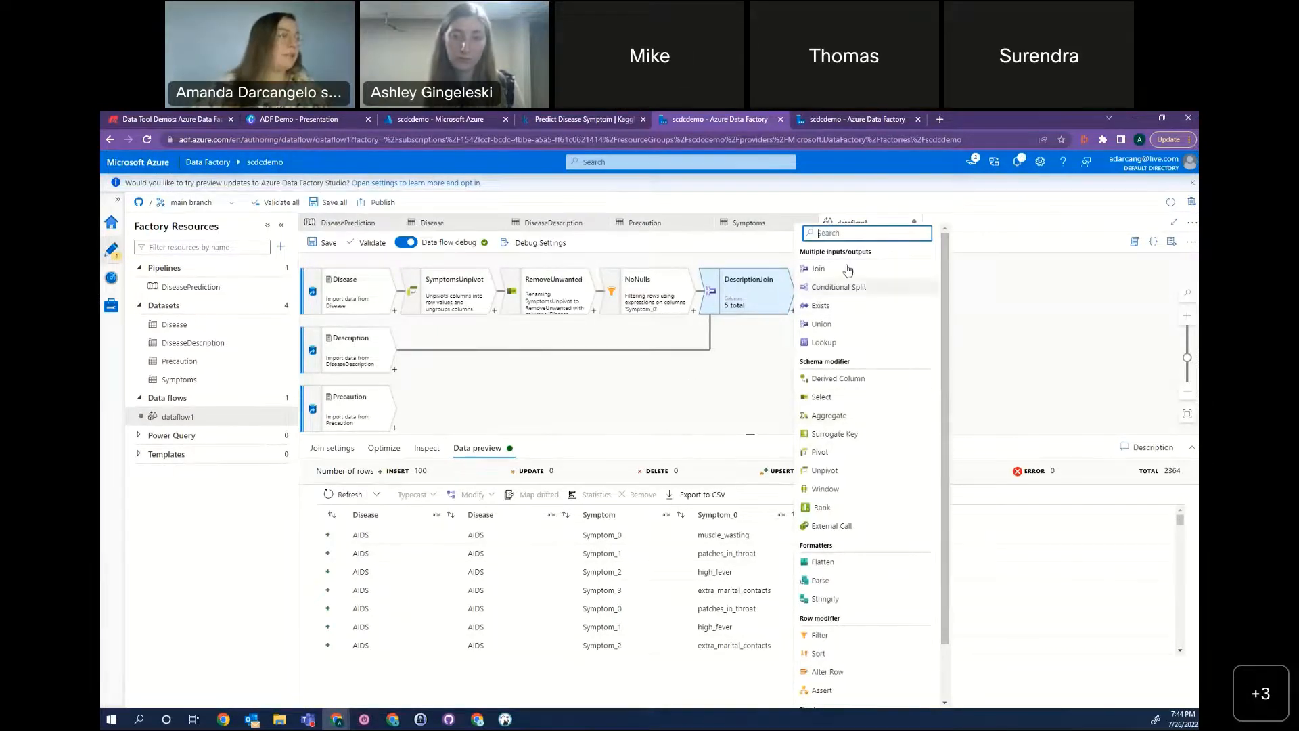
{"action": "left_click", "coordinate": [887, 268]}
{"action": "double_click", "coordinate": [468, 476]}
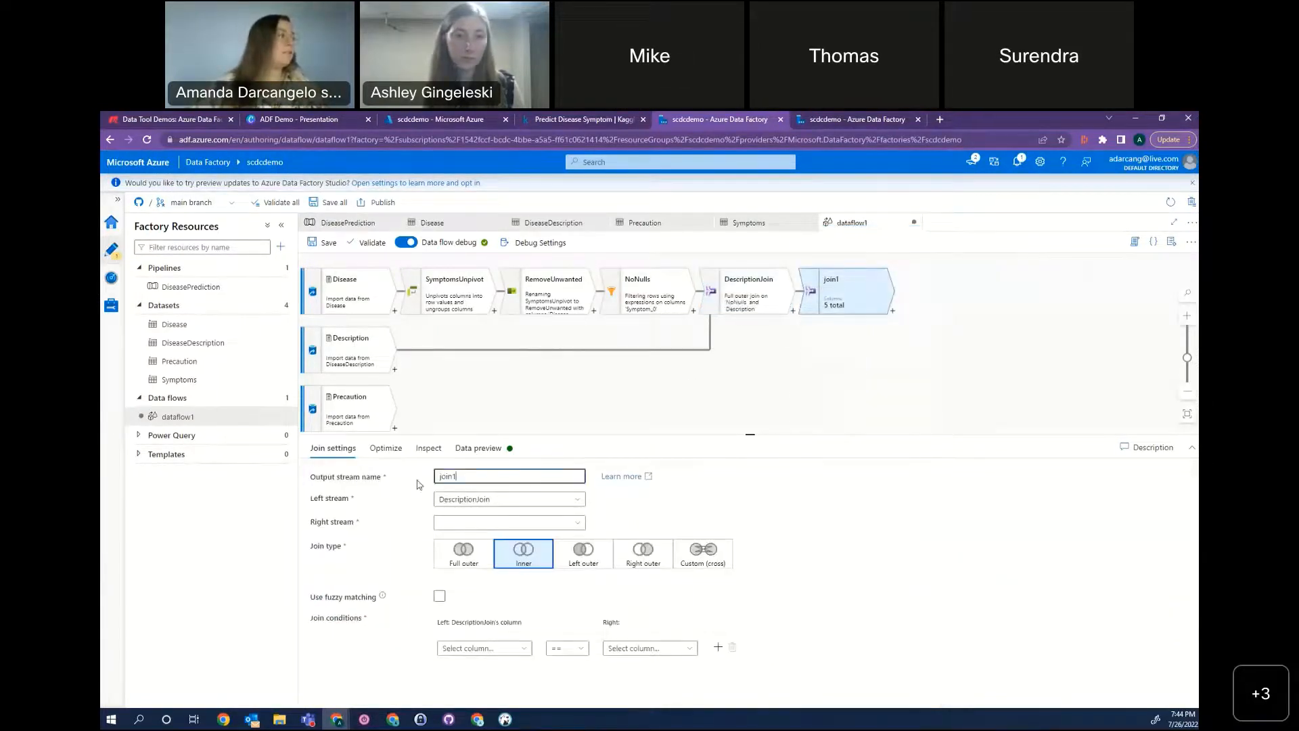
{"action": "type", "text": "Pre"}
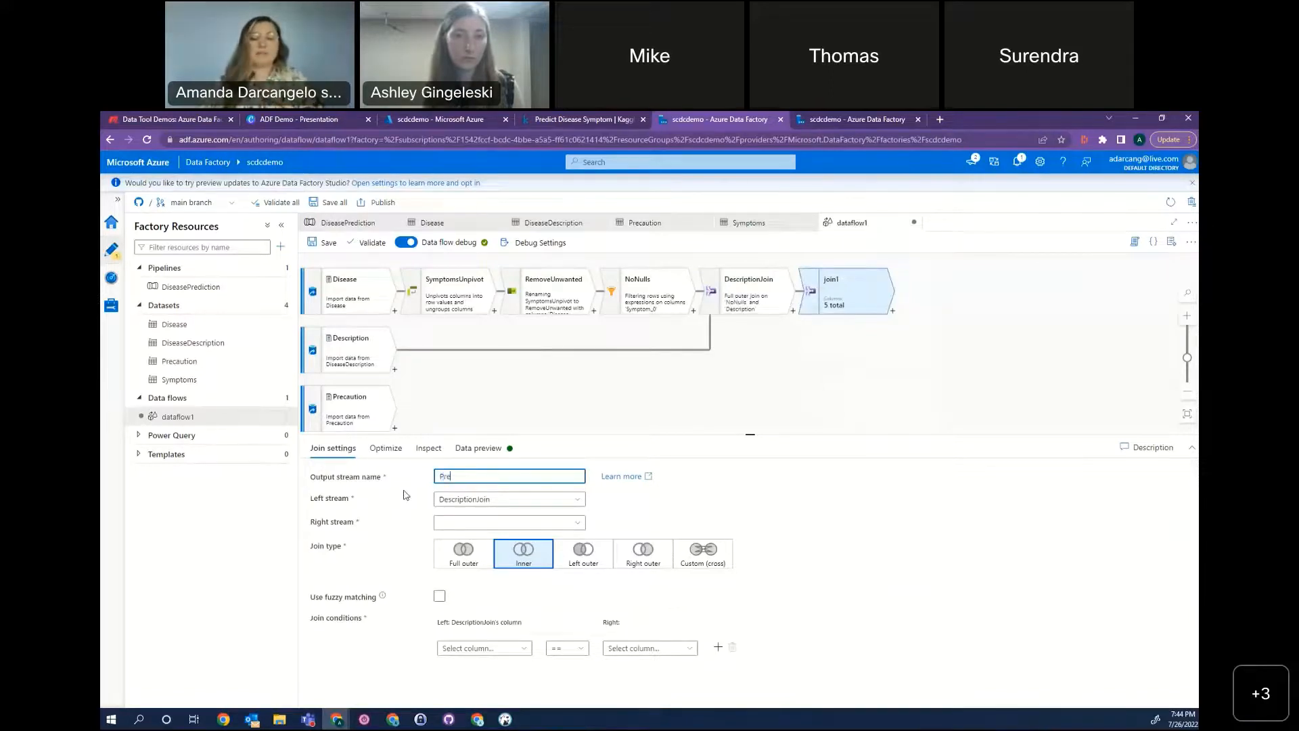
{"action": "type", "text": "cautionJoin"}
{"action": "left_click", "coordinate": [463, 551]}
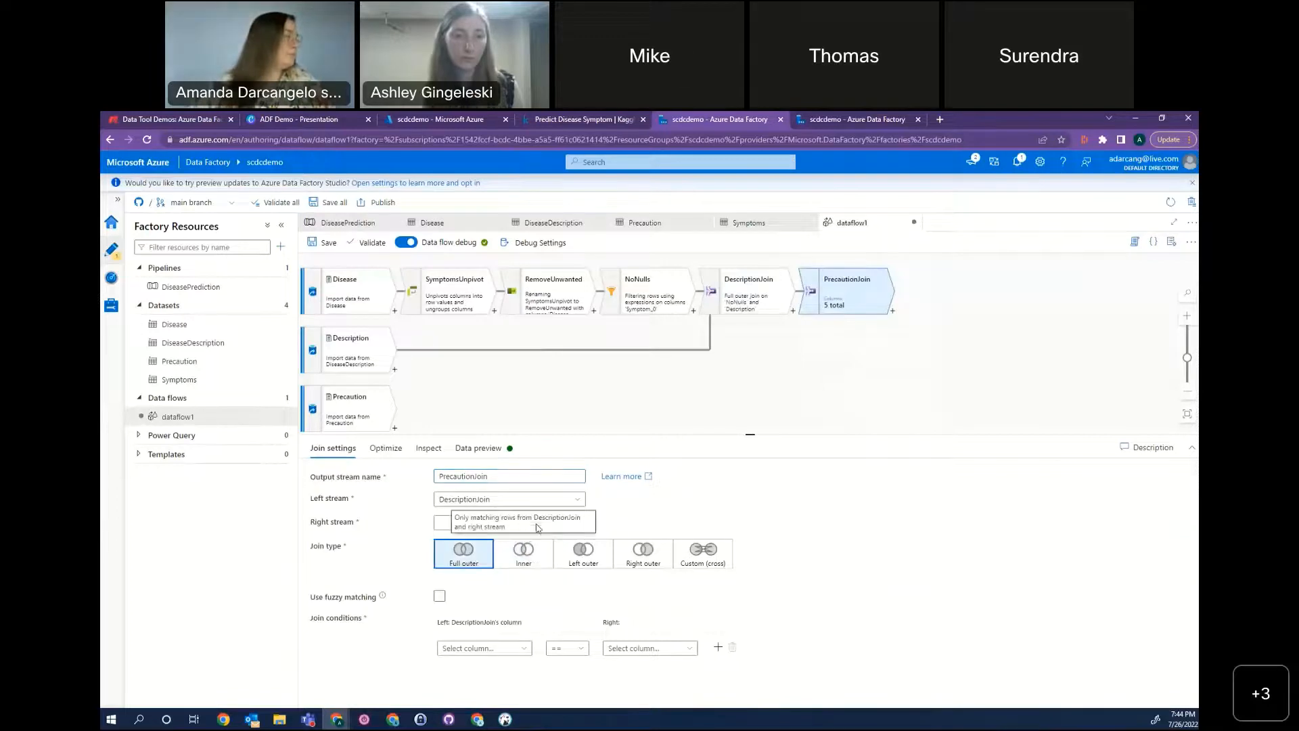
{"action": "left_click", "coordinate": [461, 523]}
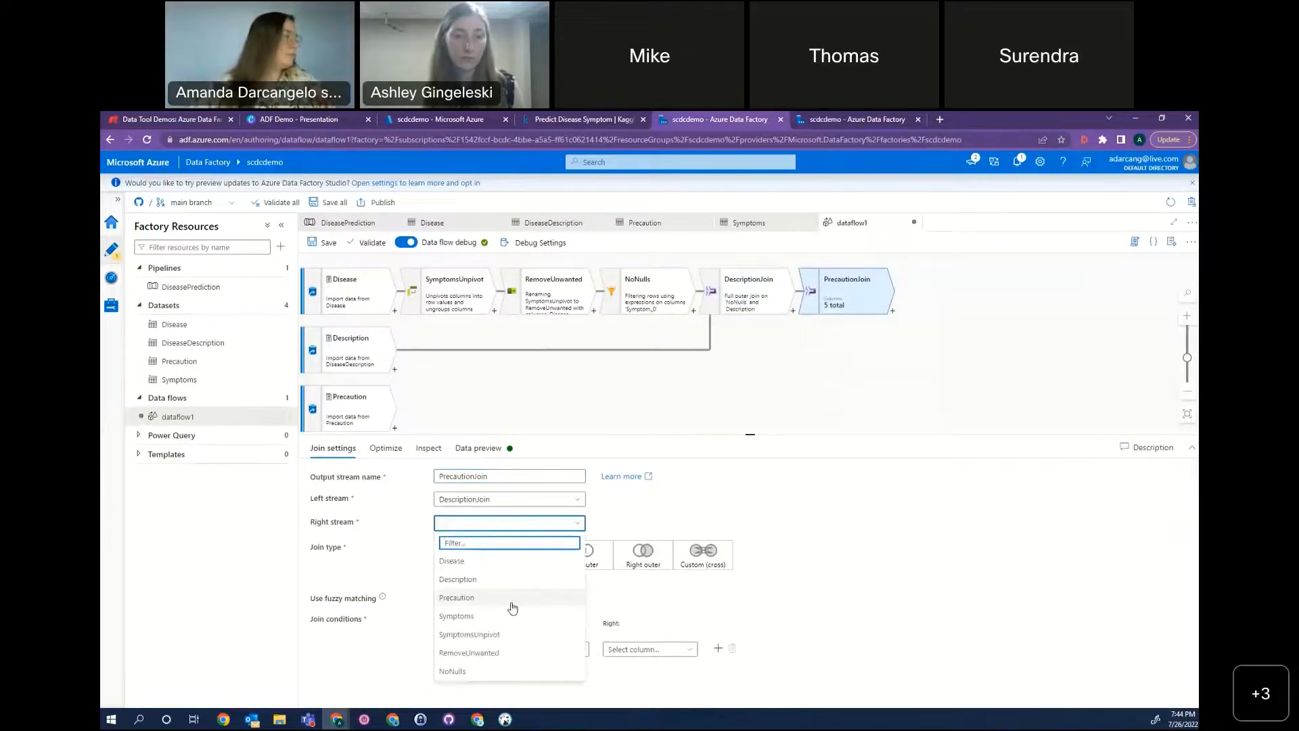
{"action": "left_click", "coordinate": [512, 606]}
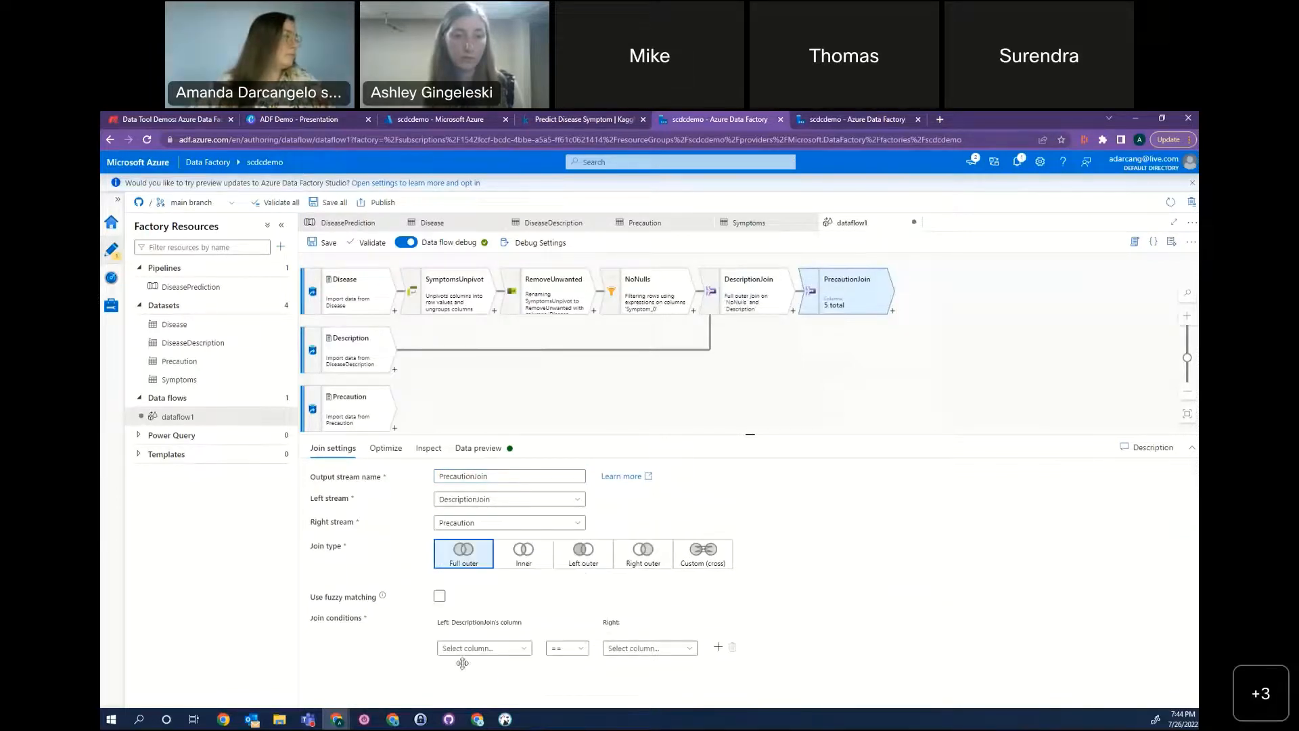
Set the PrecautionJoin condition to match the RemoveUnwanted Disease column with Precaution's Disease column.
{"action": "left_click", "coordinate": [515, 649]}
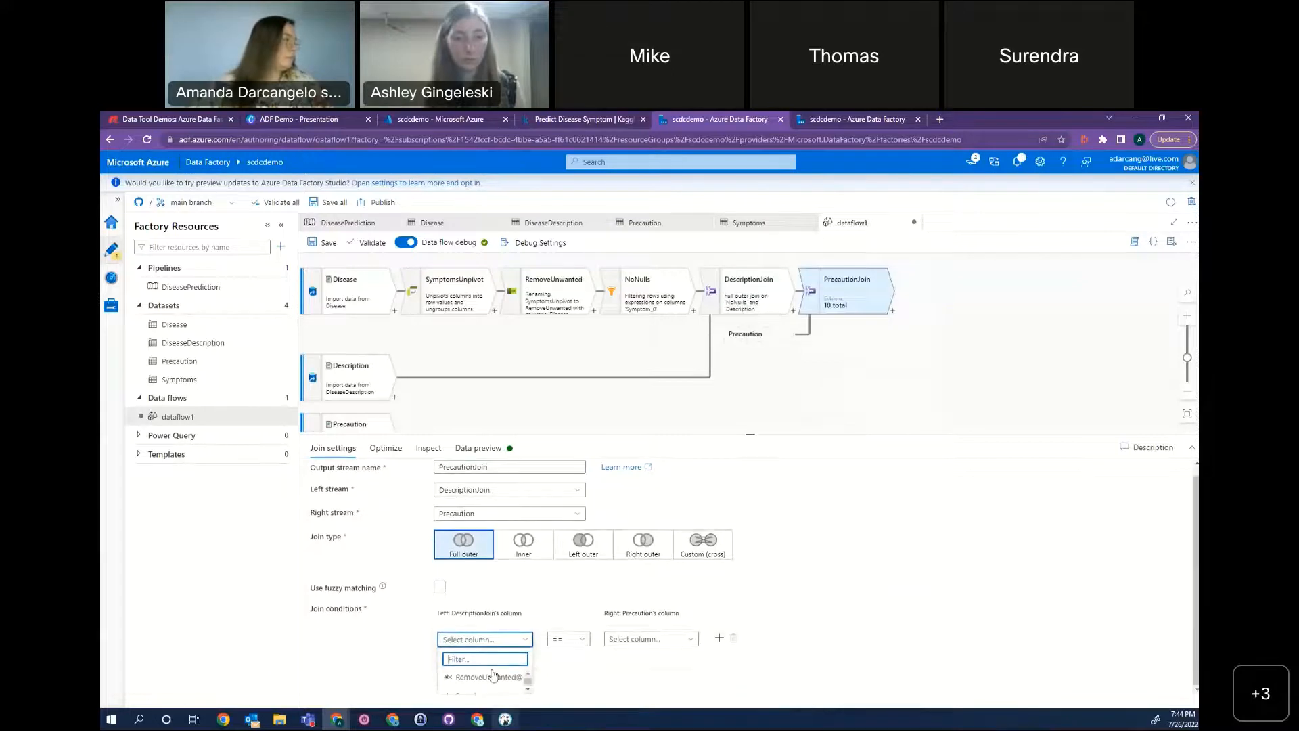
{"action": "scroll", "coordinate": [481, 678], "scroll_direction": "down", "scroll_amount": 1}
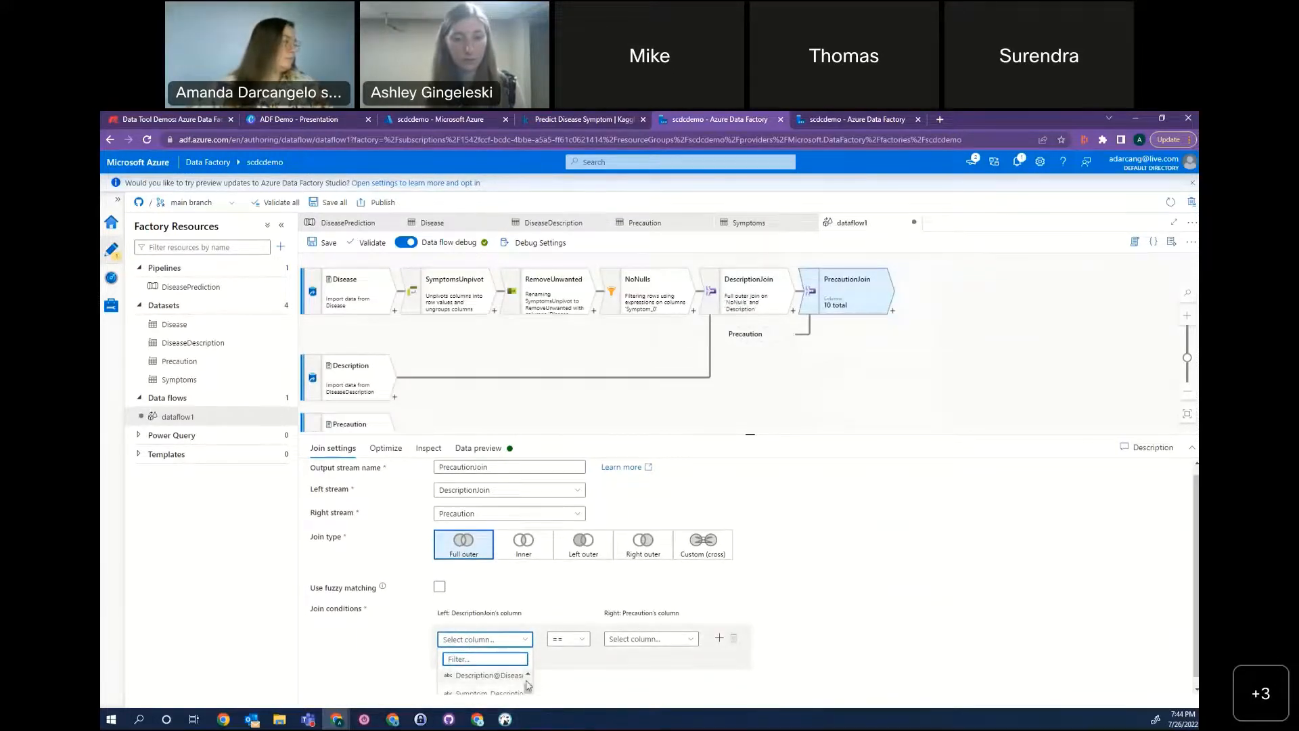
{"action": "scroll", "coordinate": [838, 617], "scroll_direction": "down", "scroll_amount": 1}
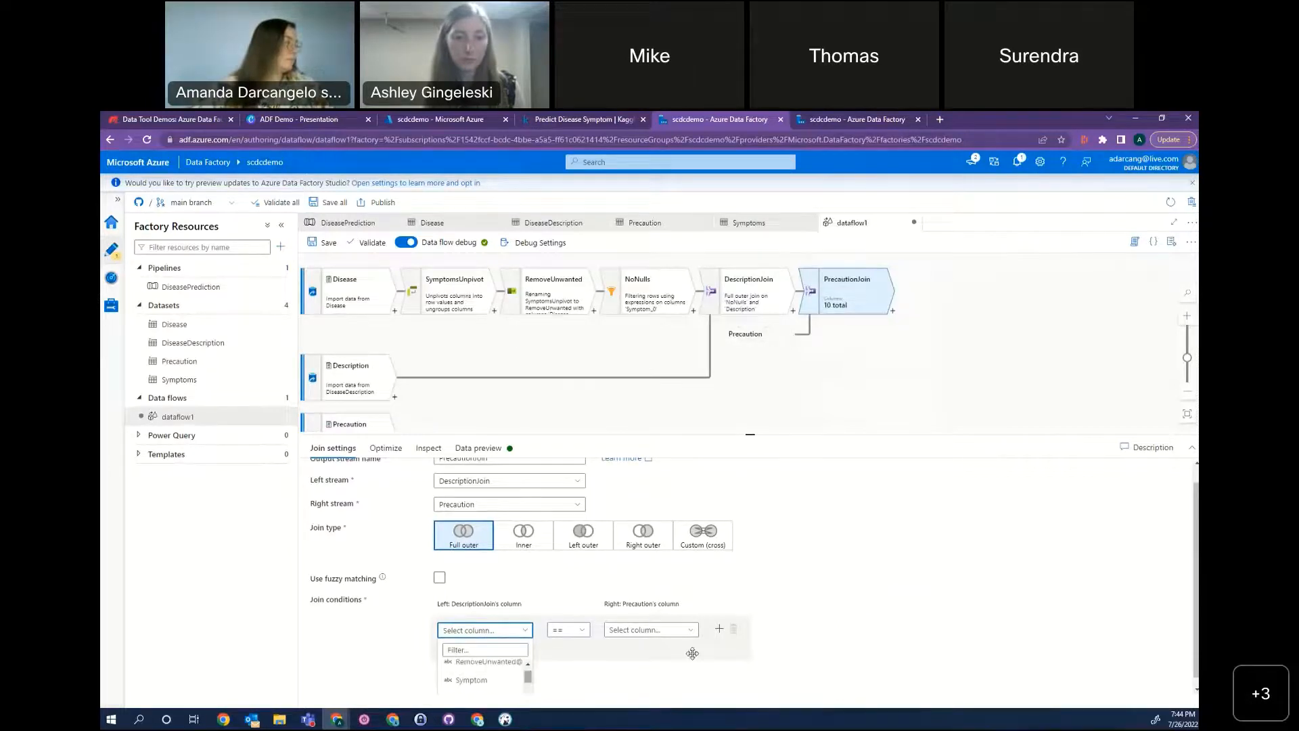
{"action": "left_click", "coordinate": [674, 629]}
{"action": "left_click", "coordinate": [676, 650]}
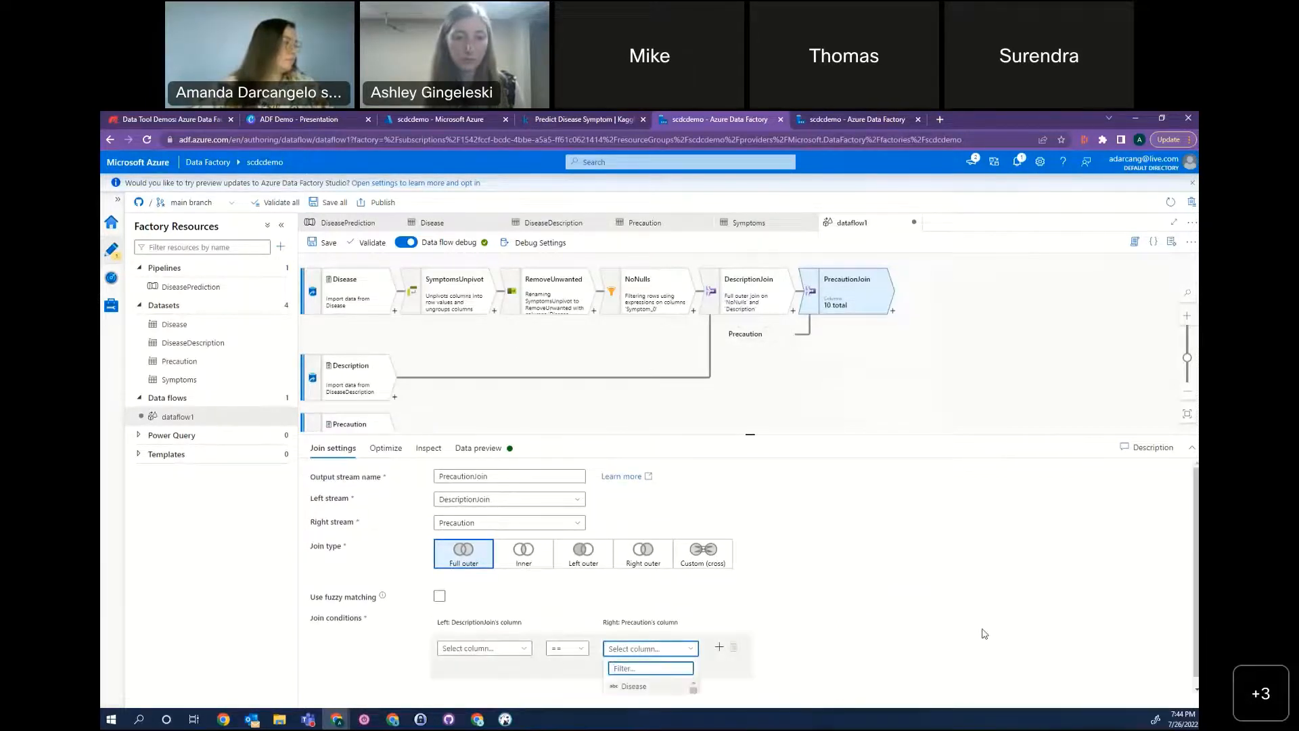
{"action": "left_click", "coordinate": [646, 677]}
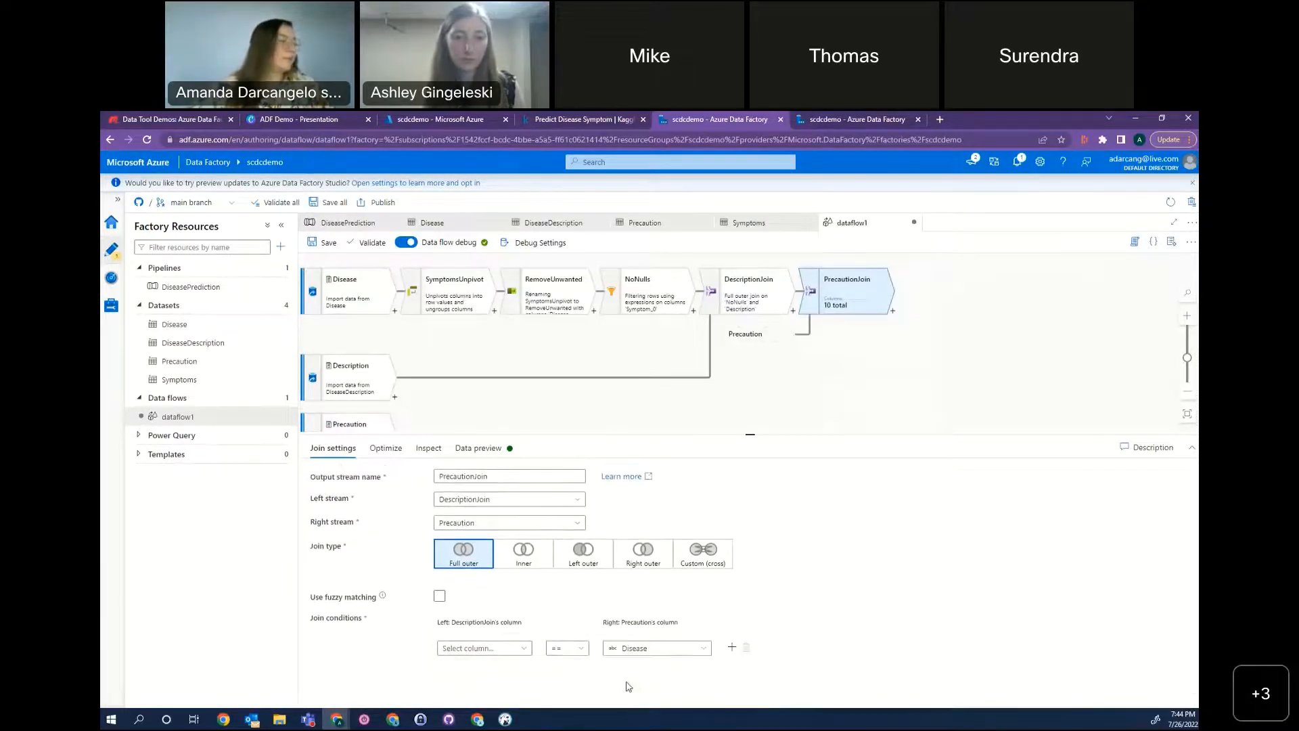
{"action": "left_click", "coordinate": [523, 652]}
{"action": "left_click", "coordinate": [501, 687]}
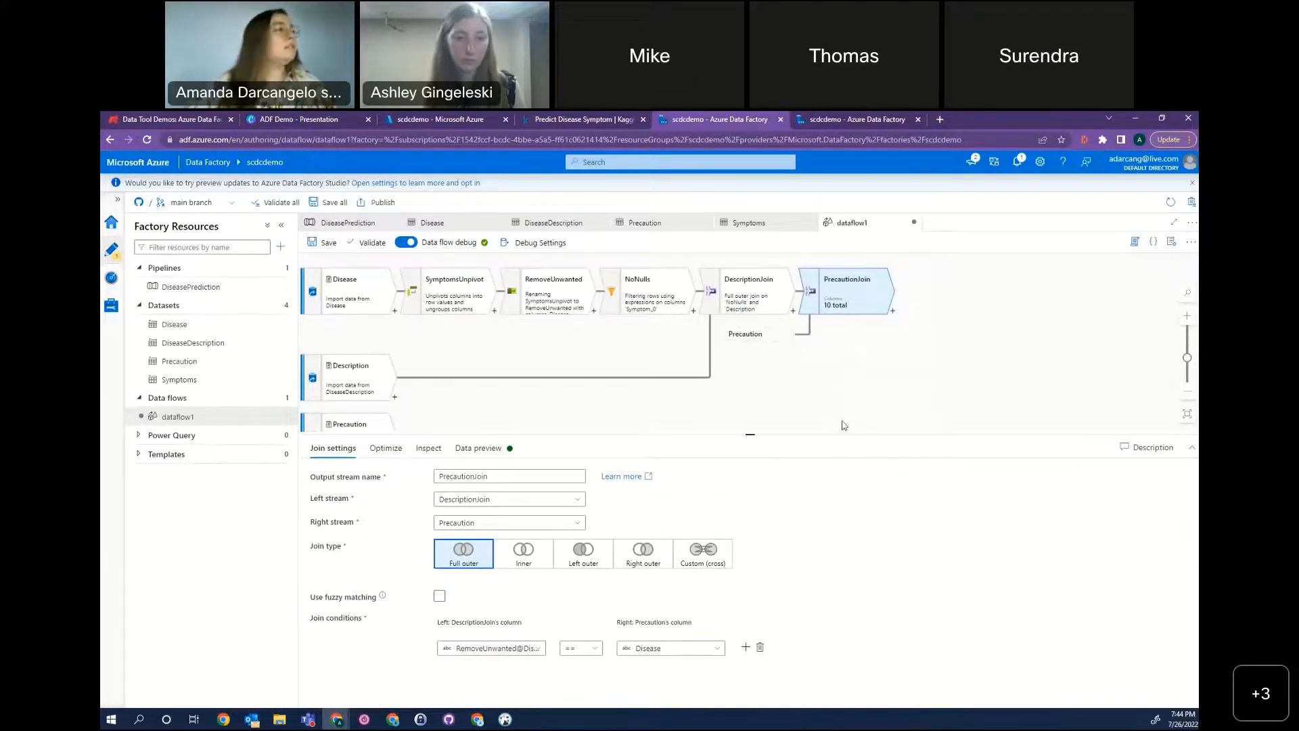
Load the PrecautionJoin data preview and examine the joined columns and the remaining sources in the graph.
{"action": "left_click", "coordinate": [478, 448]}
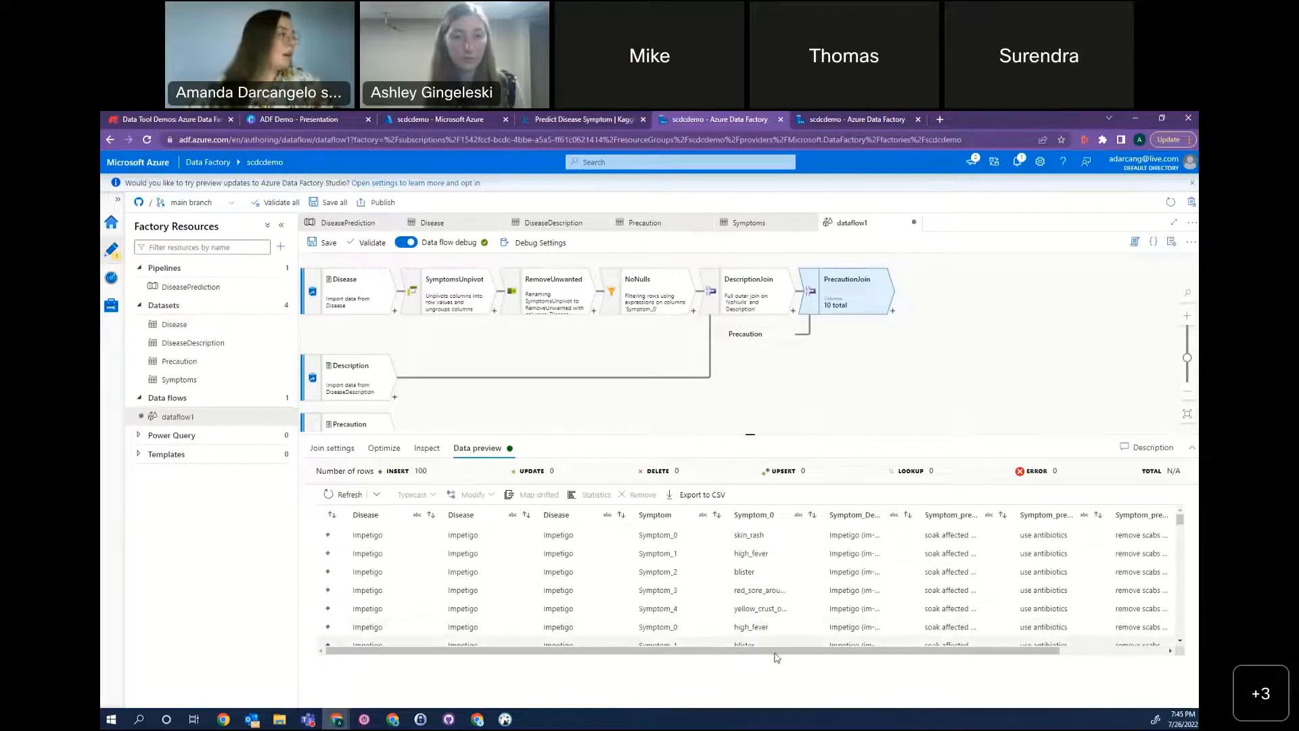
{"action": "left_click_drag", "start_coordinate": [774, 652], "coordinate": [1020, 655]}
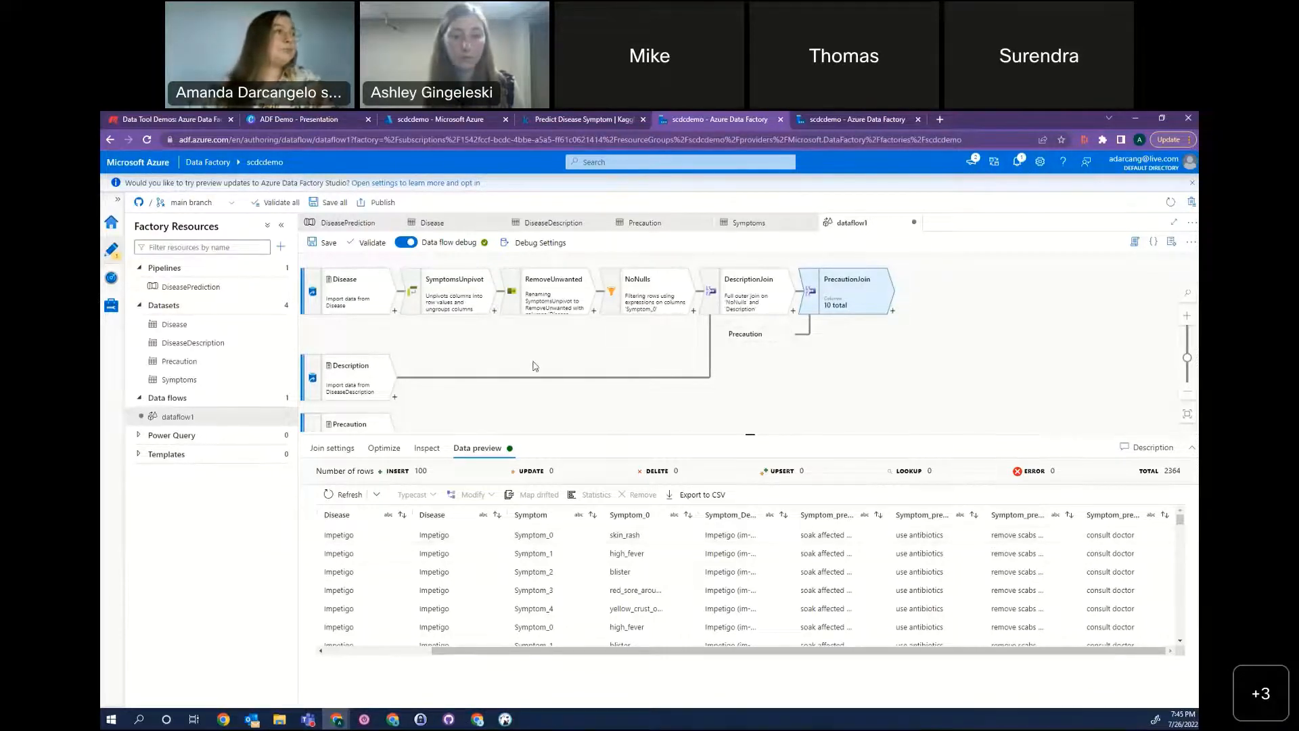
{"action": "scroll", "coordinate": [873, 393], "scroll_direction": "down", "scroll_amount": 3}
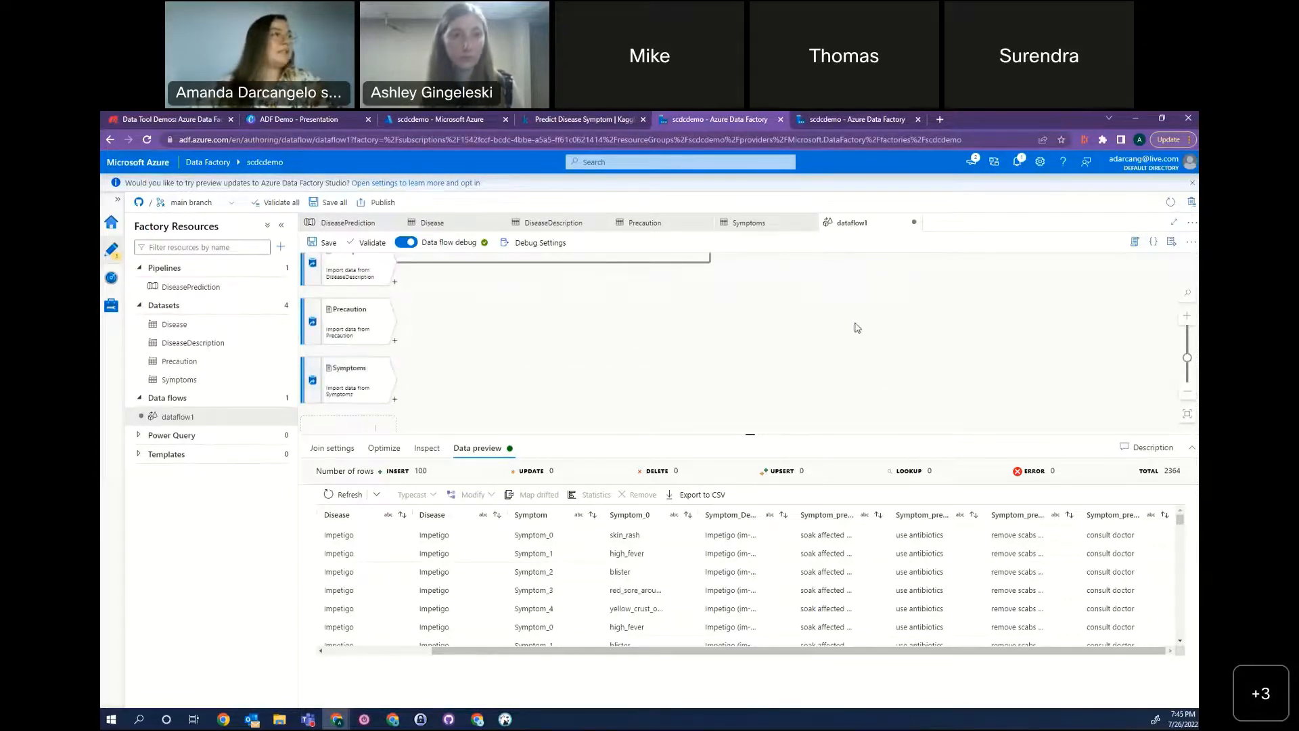
{"action": "scroll", "coordinate": [852, 338], "scroll_direction": "up", "scroll_amount": 3}
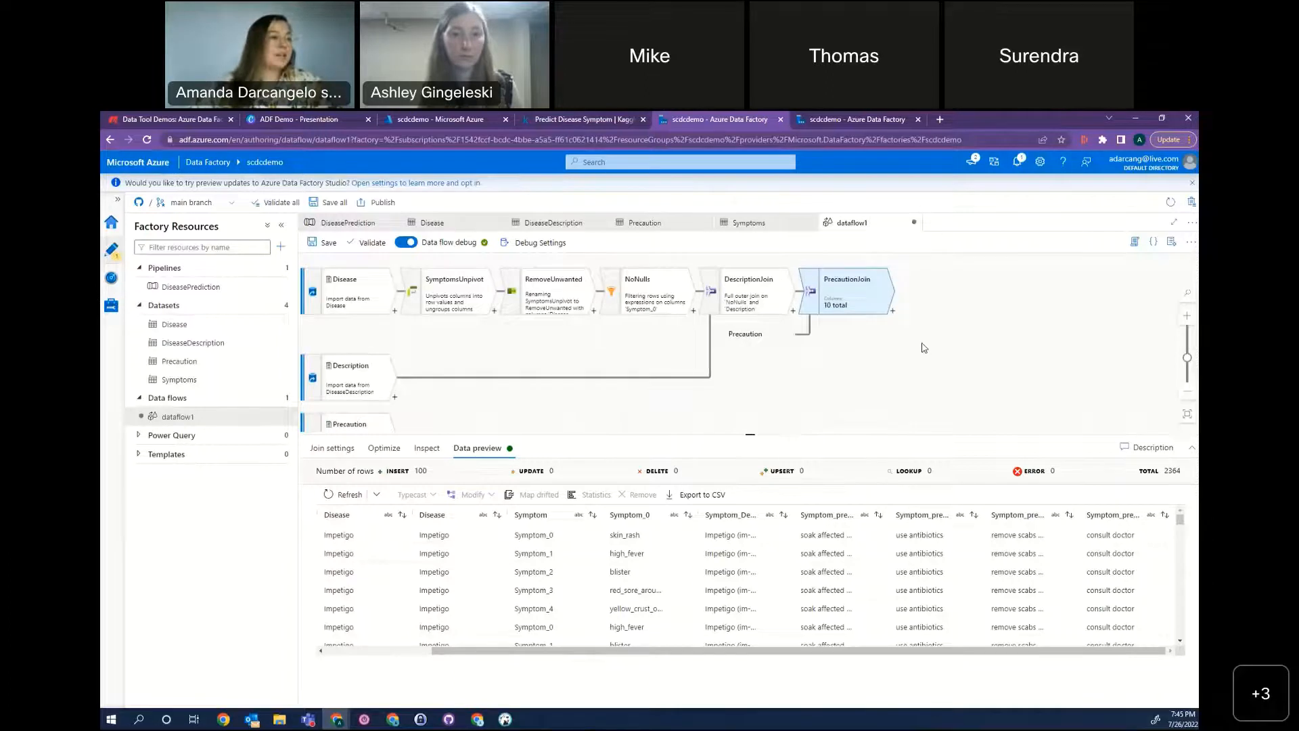
Add a Sink after PrecautionJoin and name its output stream Blob.
{"action": "left_click", "coordinate": [893, 311]}
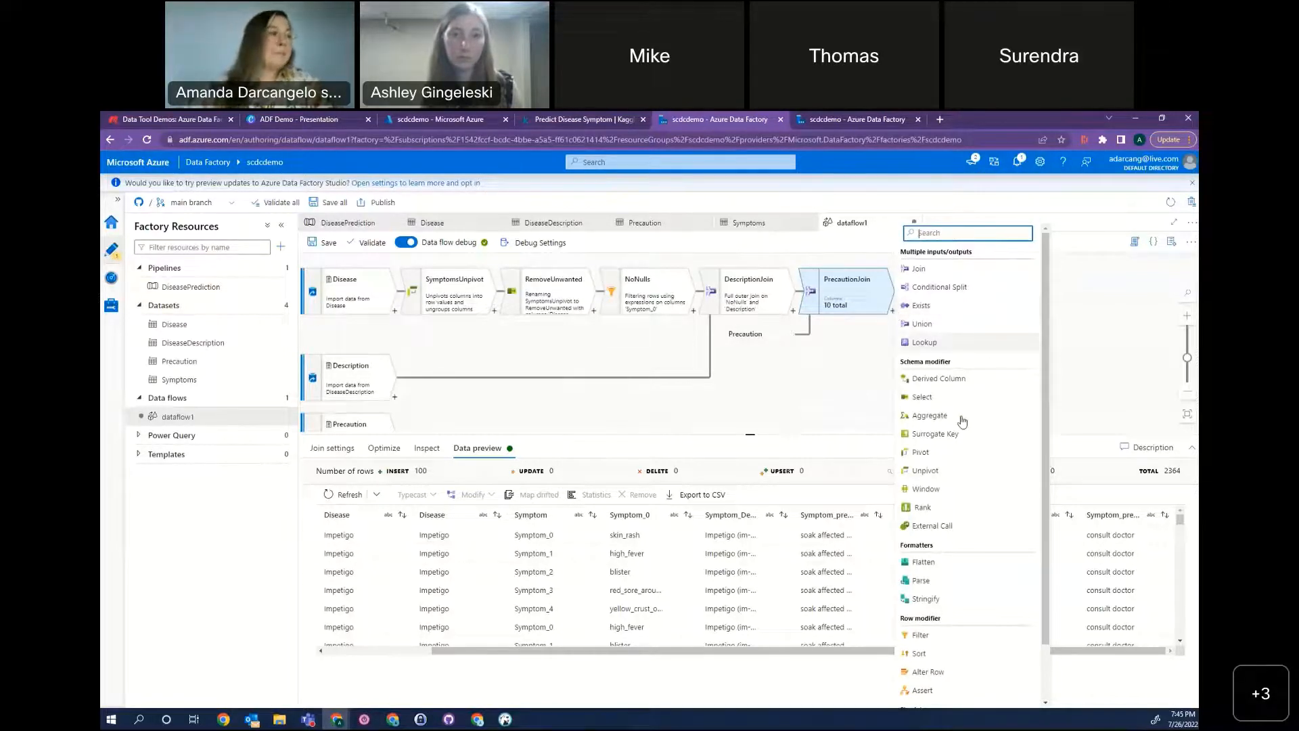
{"action": "scroll", "coordinate": [974, 541], "scroll_direction": "down", "scroll_amount": 2}
{"action": "left_click", "coordinate": [937, 699]}
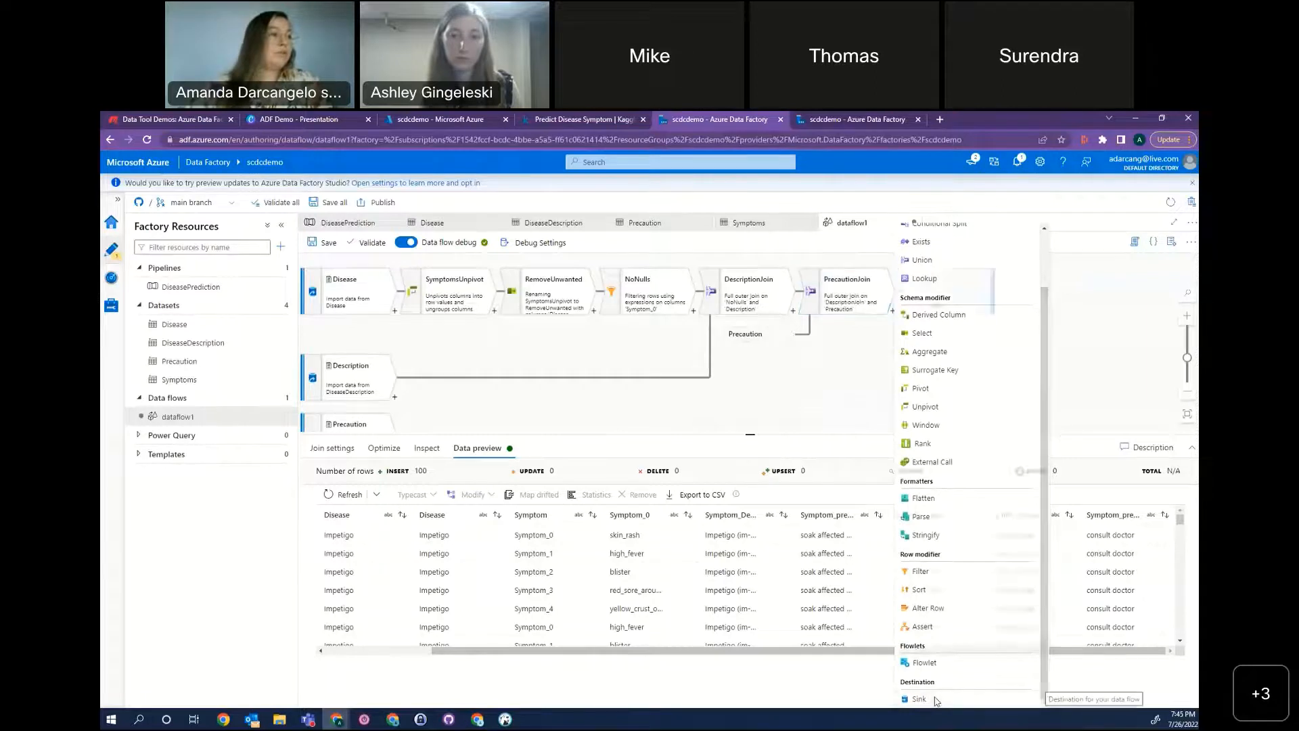
{"action": "left_click_drag", "start_coordinate": [464, 474], "coordinate": [408, 477]}
{"action": "type", "text": "Blob"}
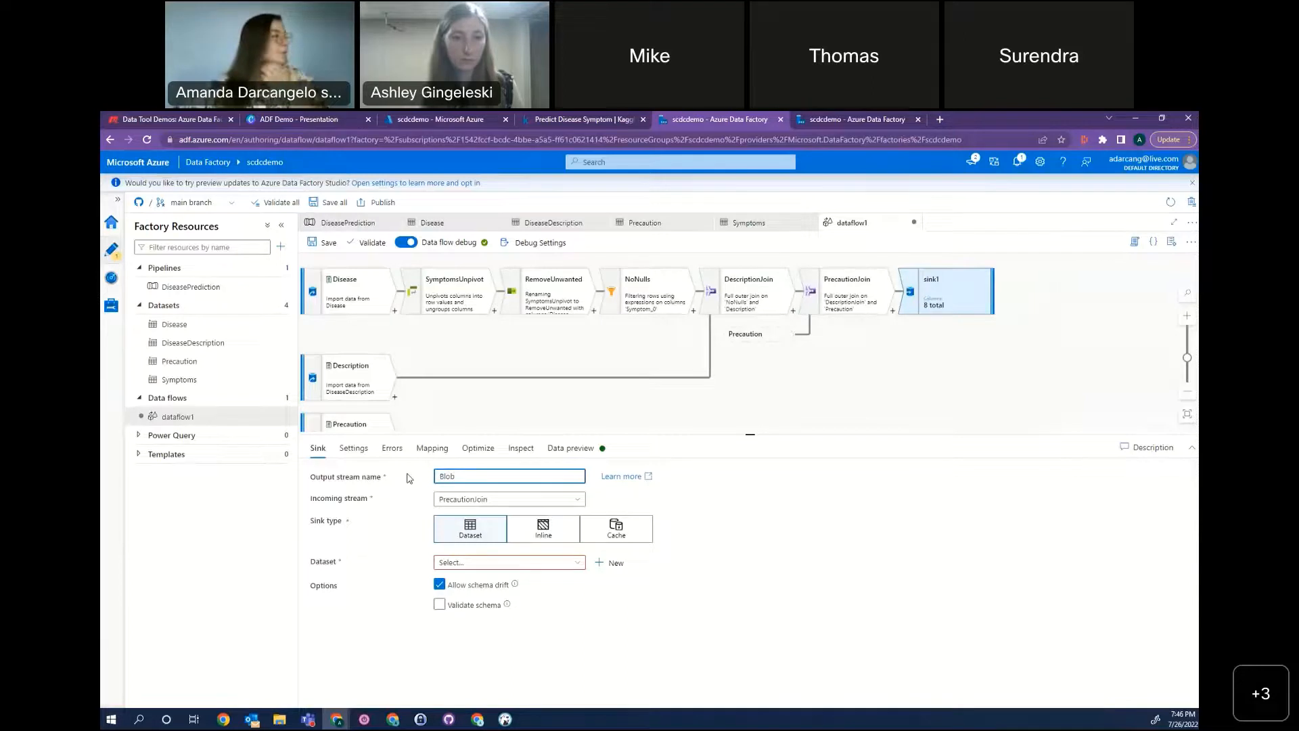
Start a new dataset for the Blob sink, using Azure Blob Storage as data store and DelimitedText as format.
{"action": "left_click", "coordinate": [556, 562]}
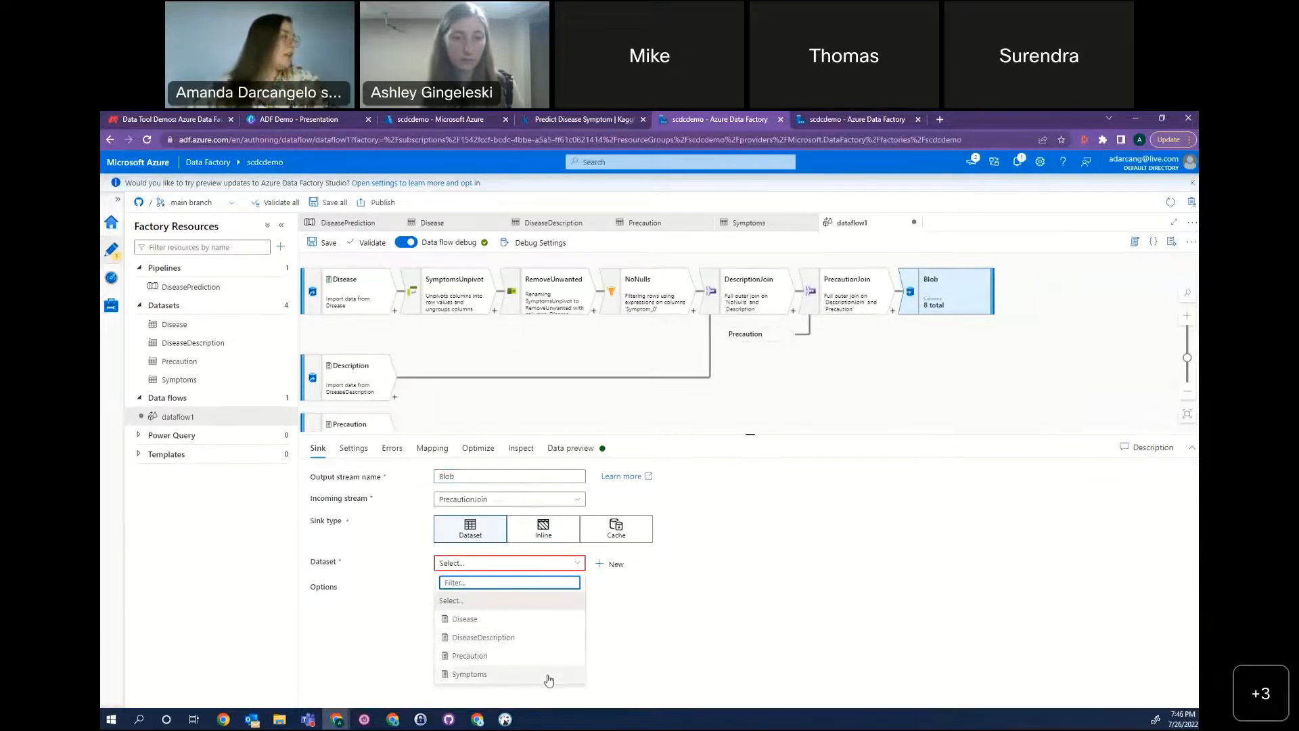
{"action": "left_click", "coordinate": [638, 602]}
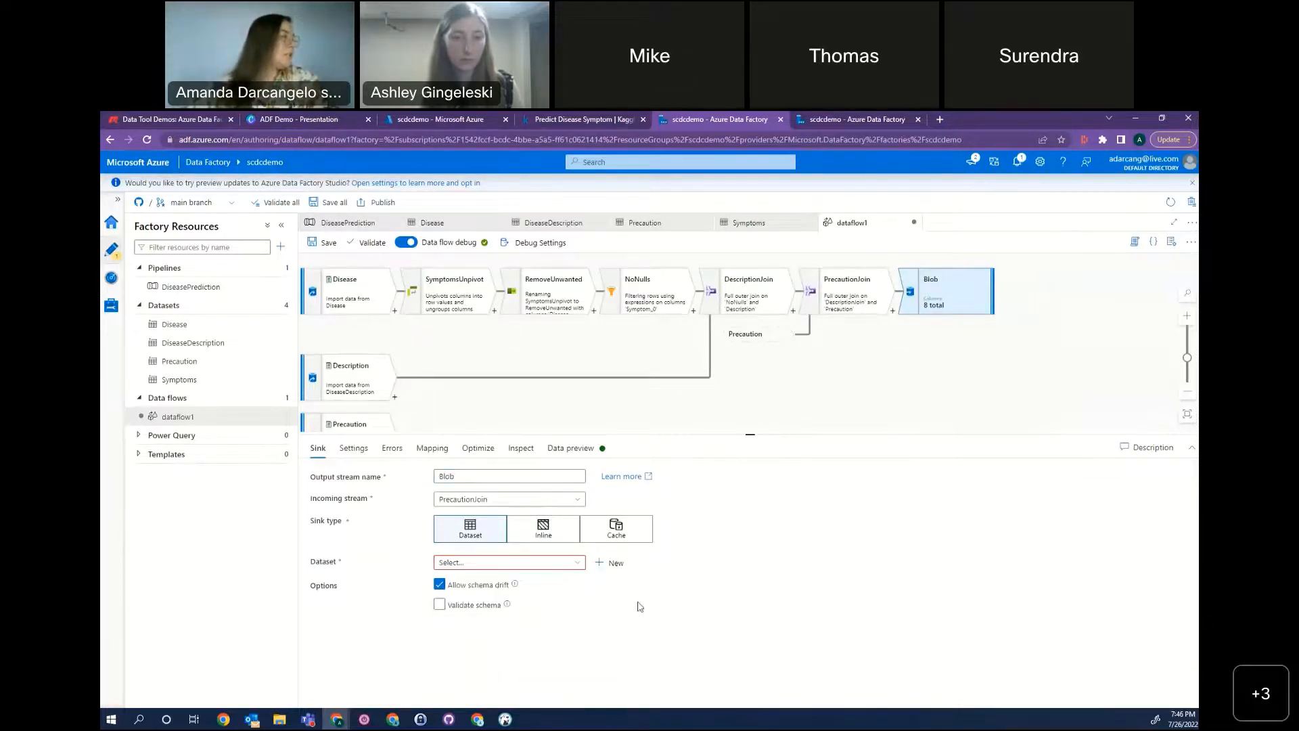
{"action": "left_click", "coordinate": [601, 563]}
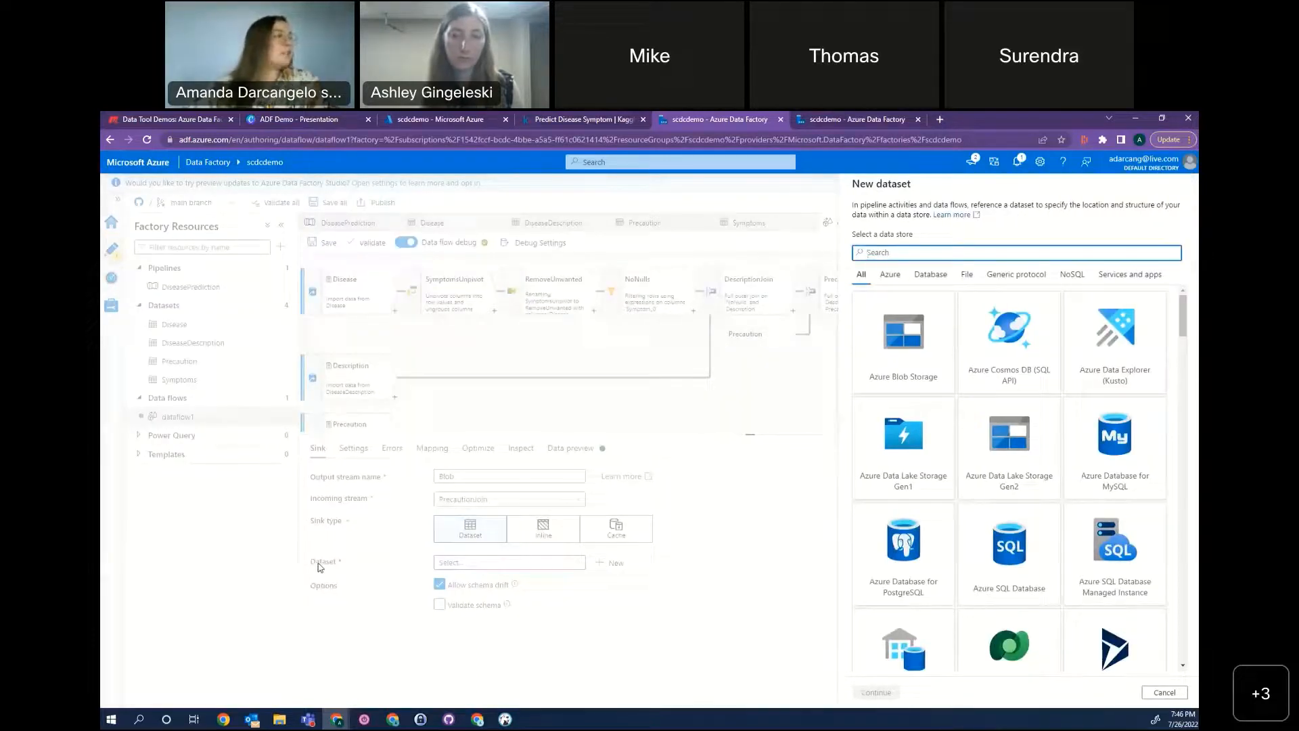
{"action": "double_click", "coordinate": [928, 345]}
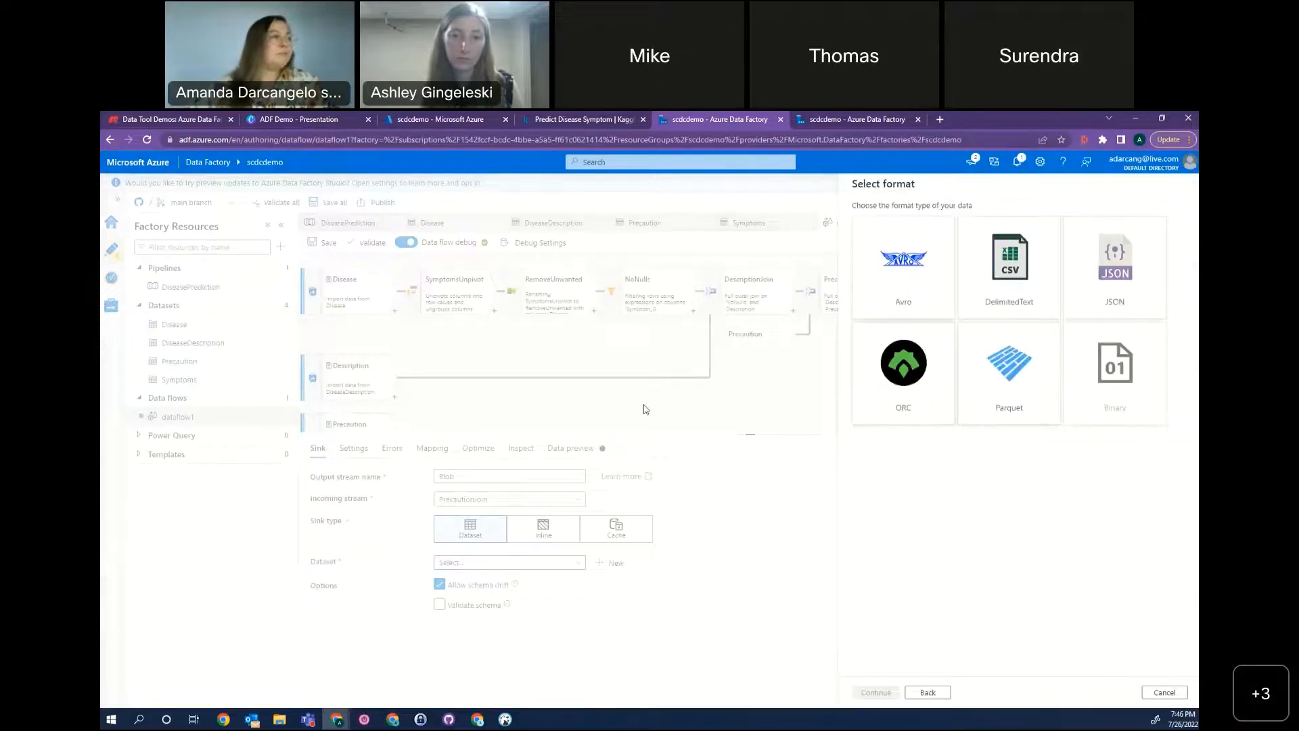
{"action": "double_click", "coordinate": [1008, 298]}
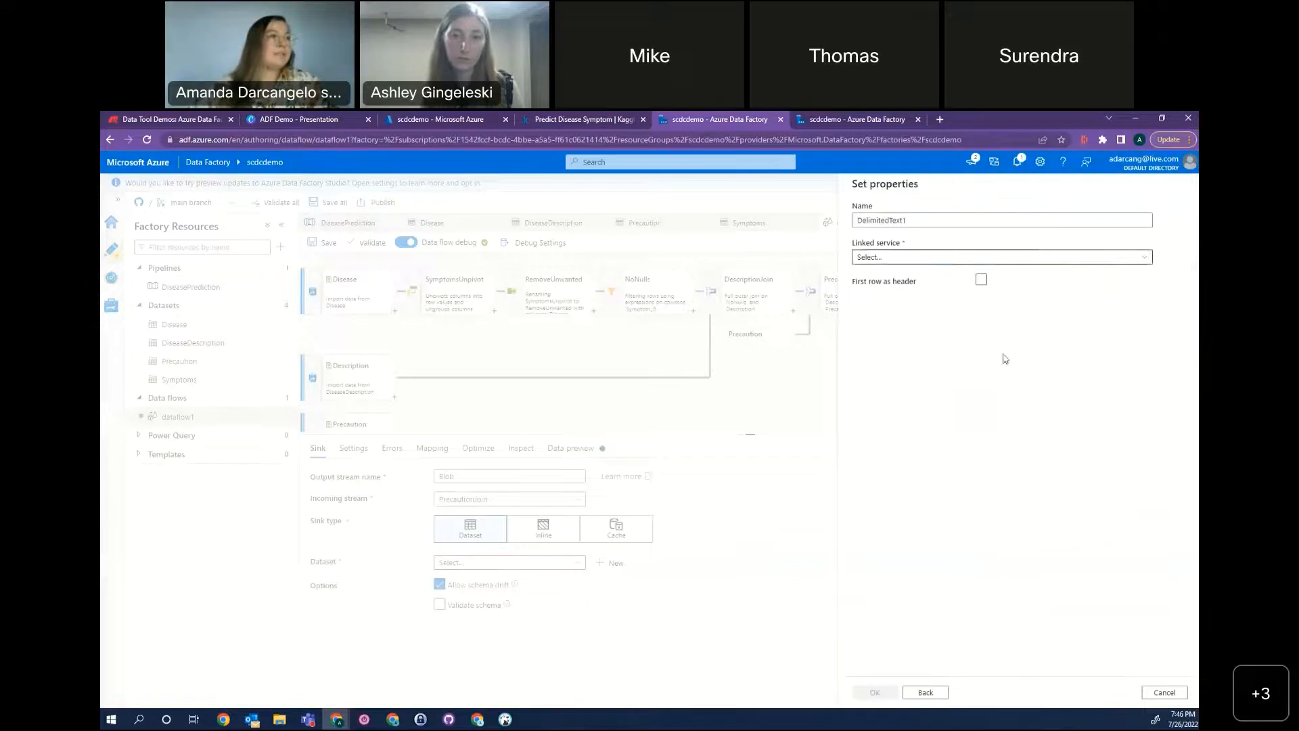
Set the new dataset's linked service to AzureBlobStorage1 and name the dataset FinalOutput.
{"action": "left_click", "coordinate": [905, 258]}
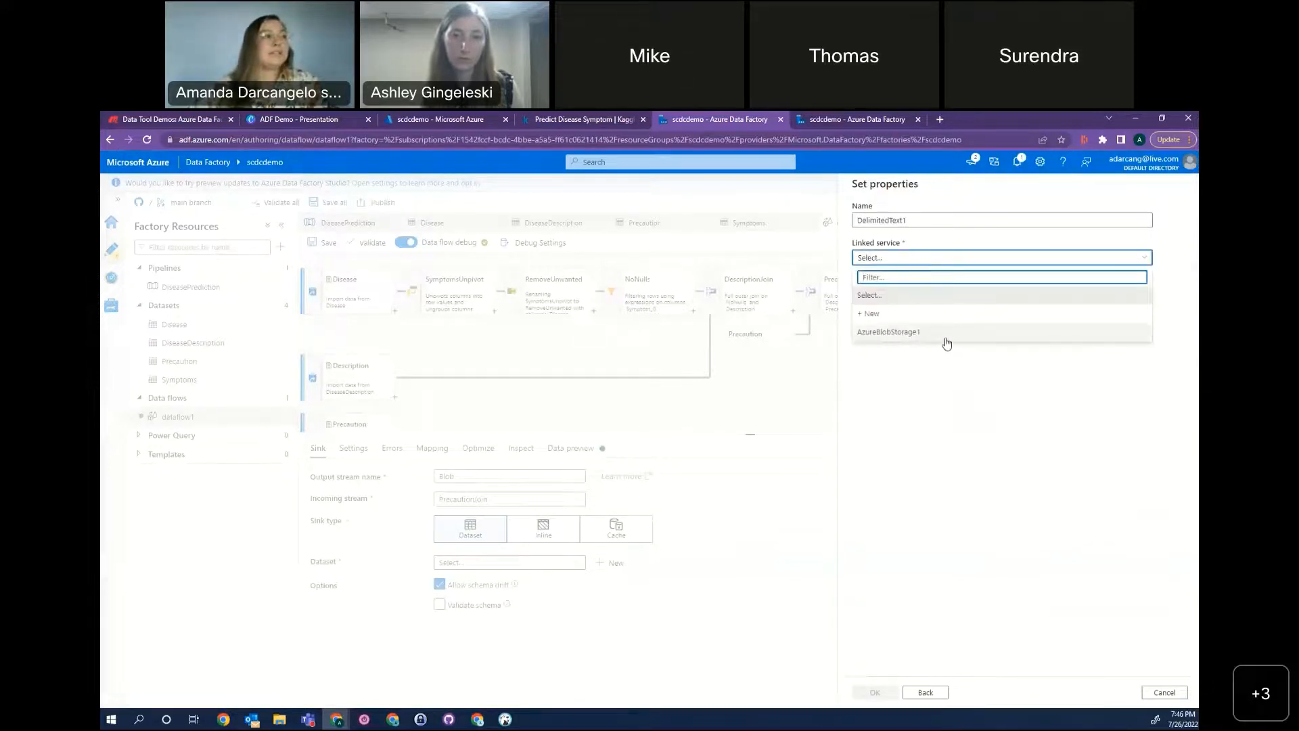
{"action": "left_click", "coordinate": [1116, 342]}
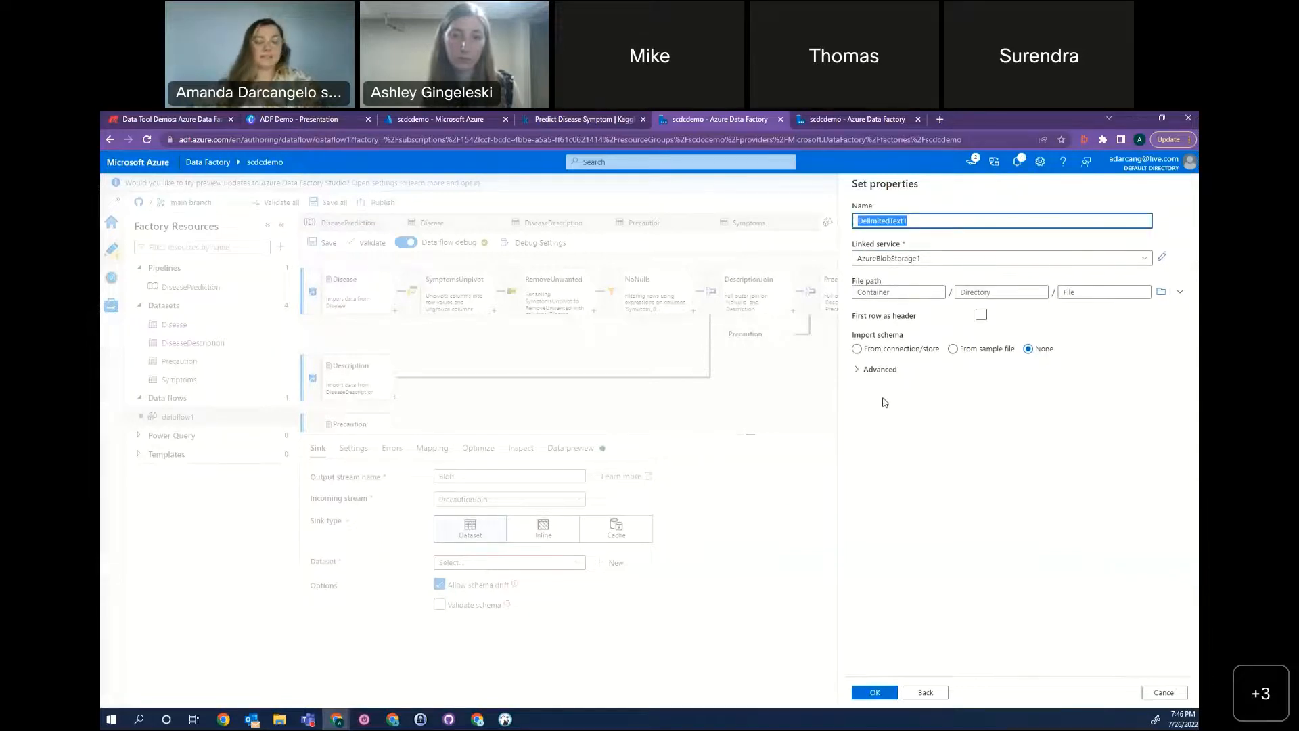
{"action": "type", "text": "FinalOutput"}
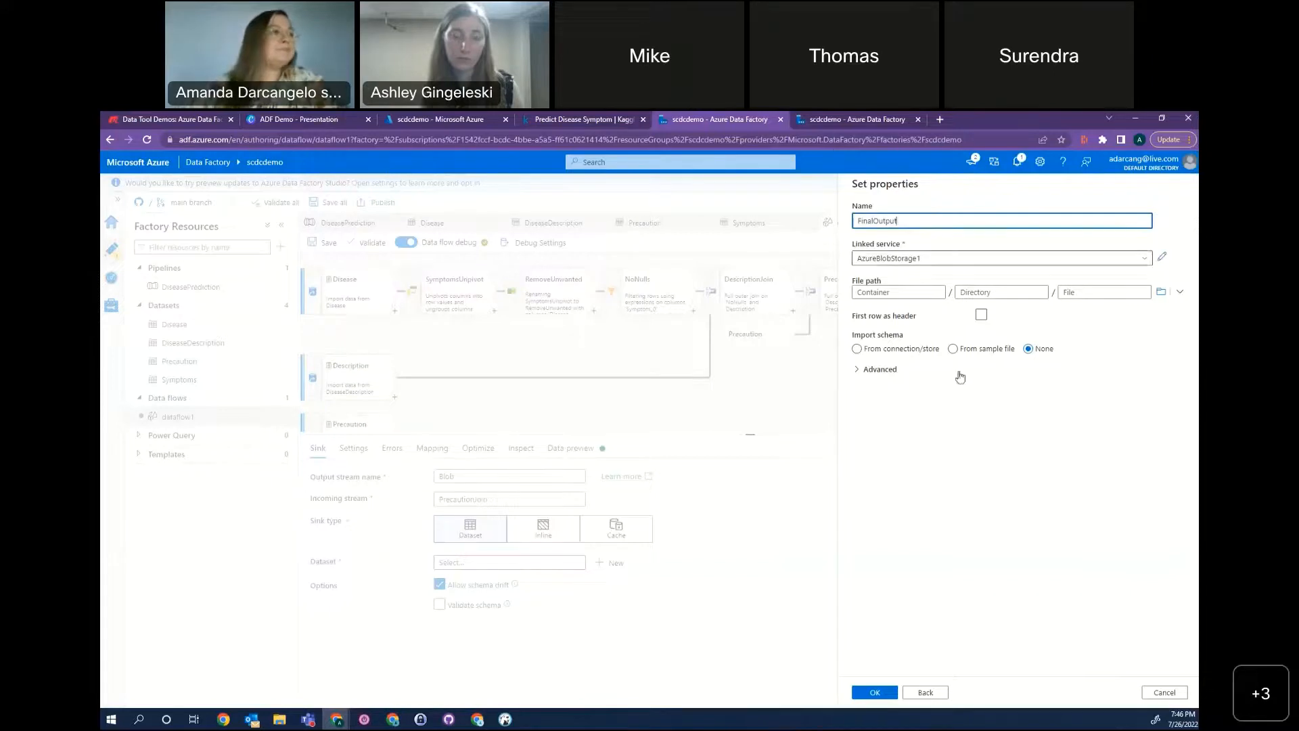
Point the FinalOutput dataset to the scdcdemo-final container, enable first row as header, and create the dataset.
{"action": "left_click", "coordinate": [1160, 292]}
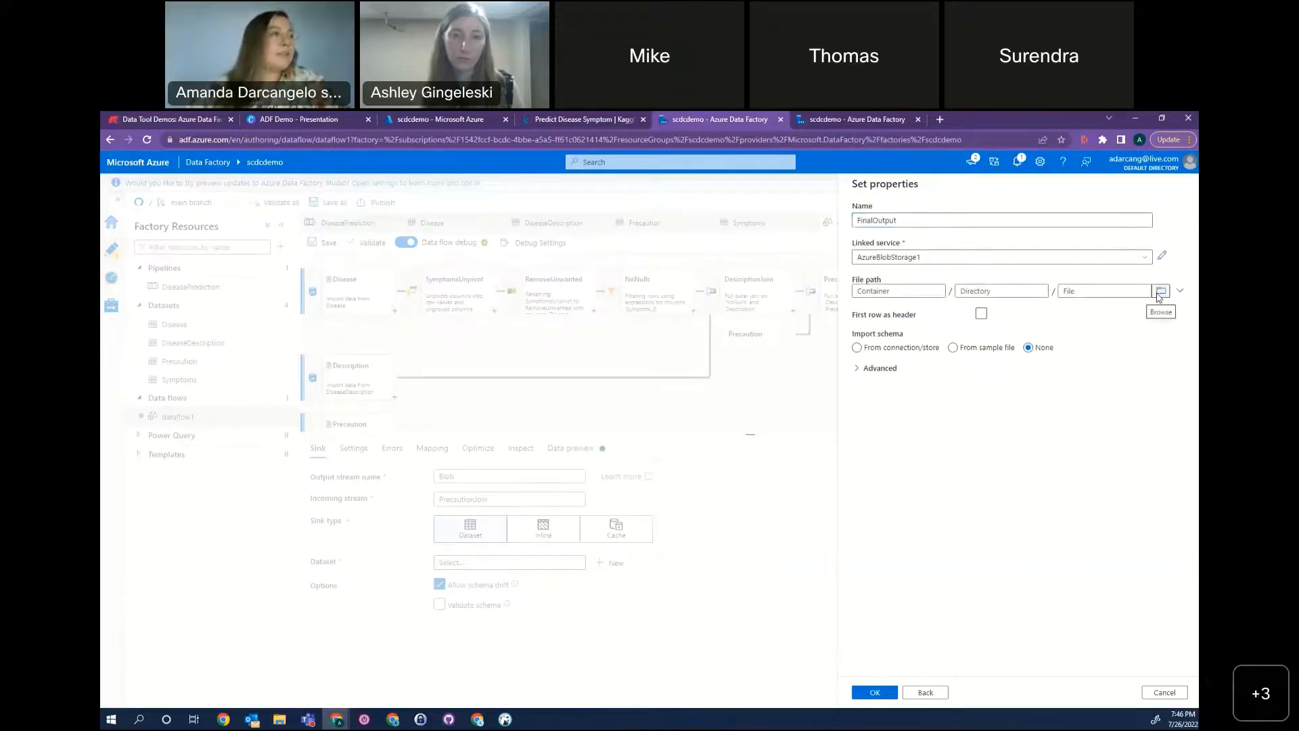
{"action": "left_click", "coordinate": [883, 245]}
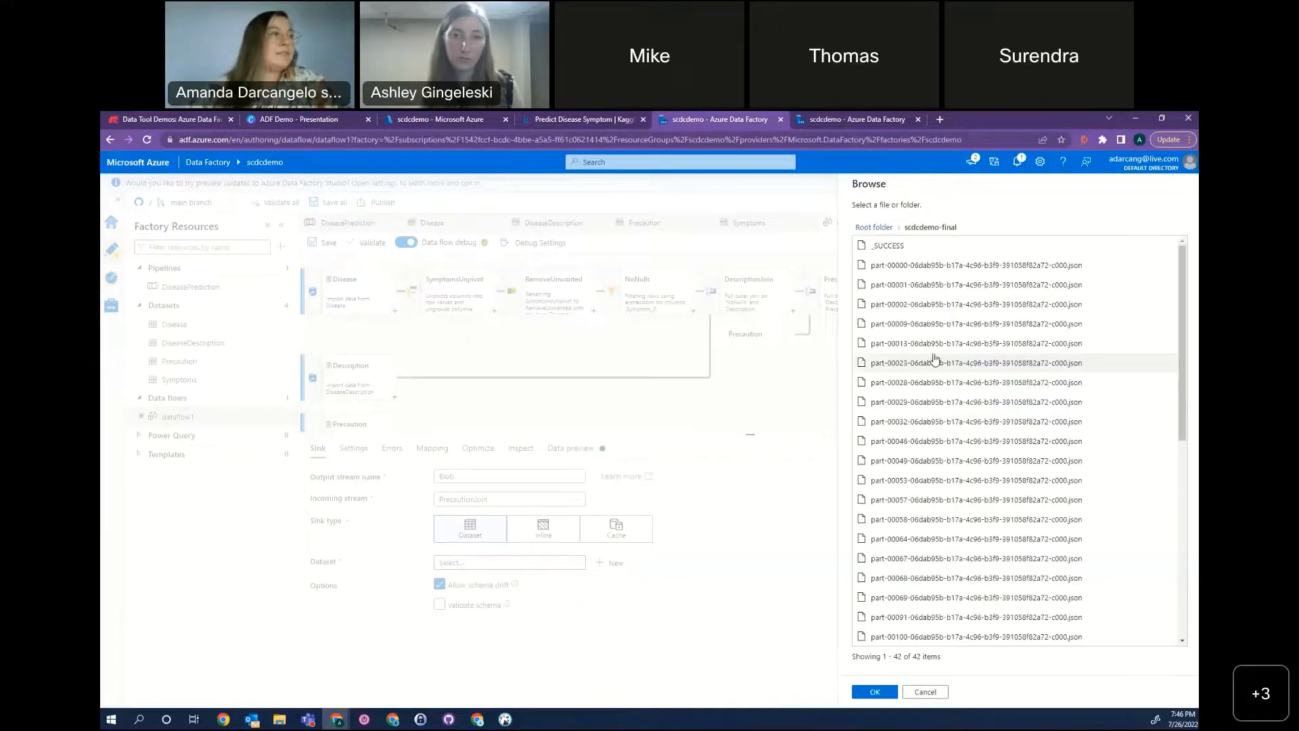
{"action": "left_click", "coordinate": [882, 692]}
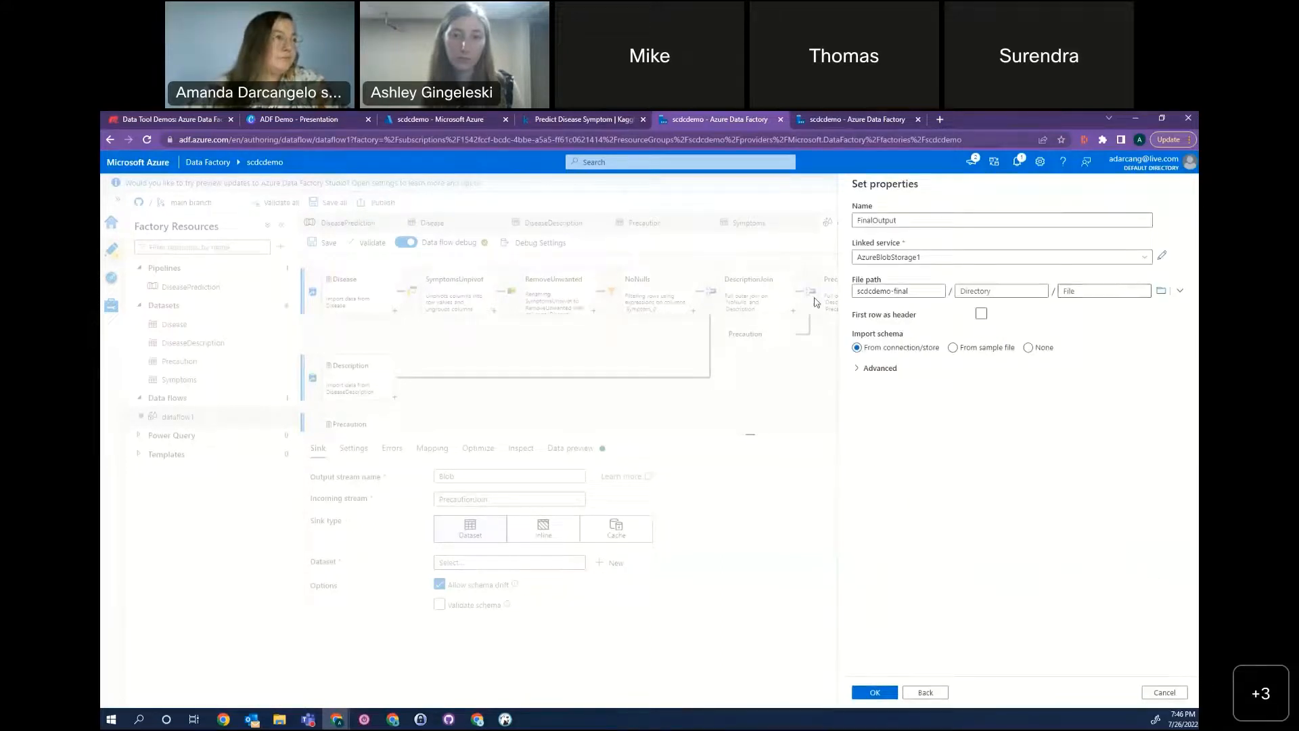
{"action": "left_click", "coordinate": [980, 316]}
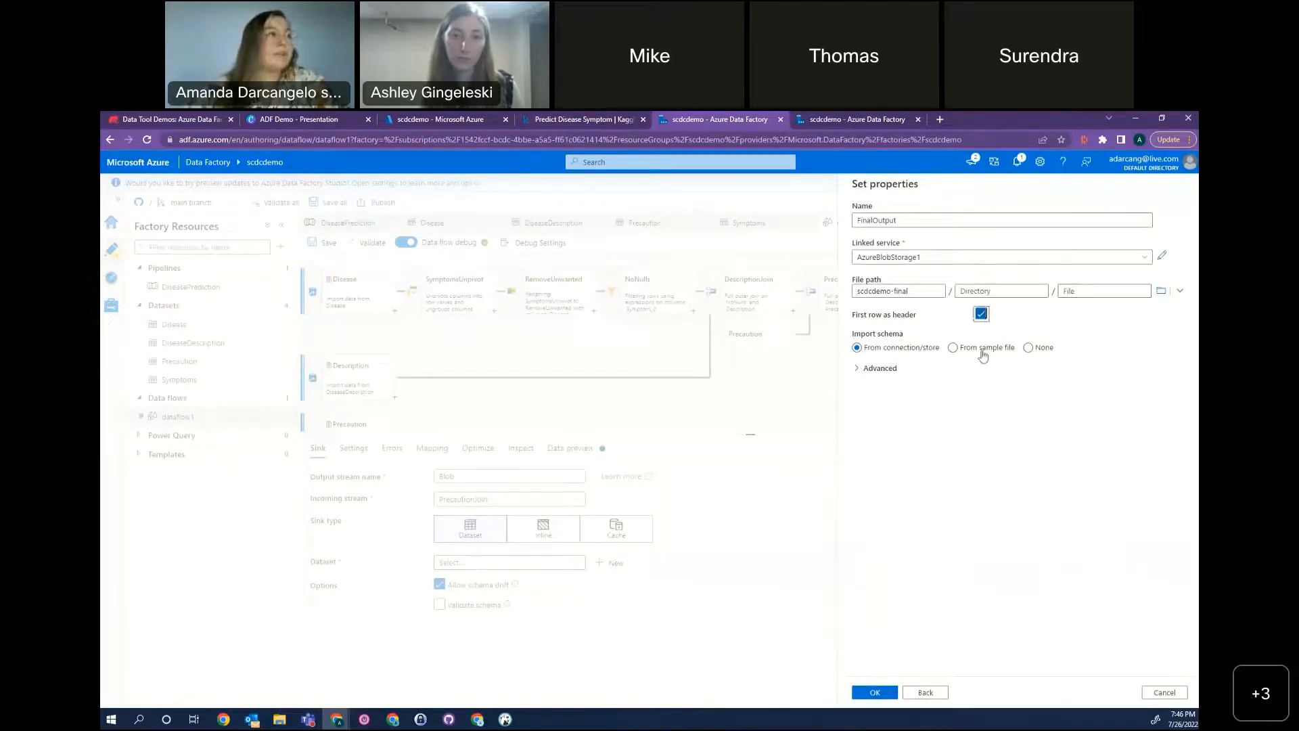
{"action": "left_click", "coordinate": [872, 695]}
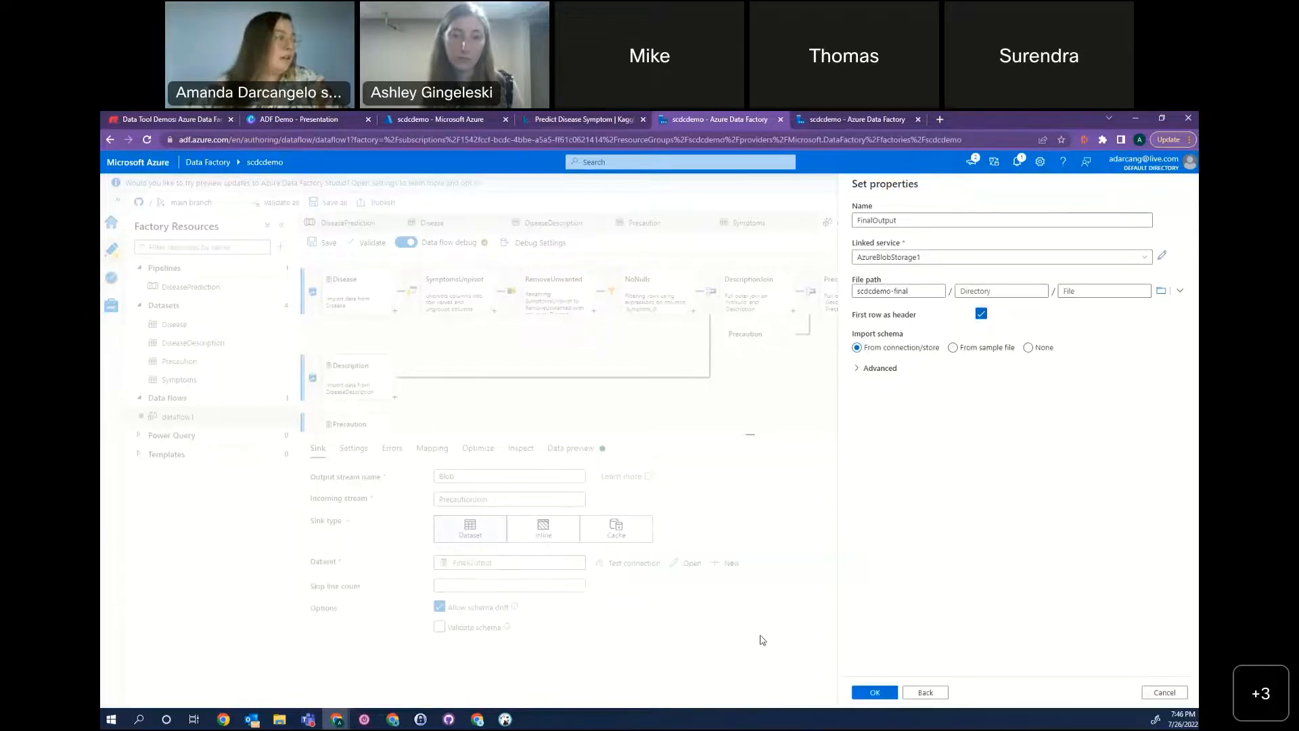
Review the Blob sink's settings and error handling, and turn off auto mapping to list its individual column mappings.
{"action": "left_click", "coordinate": [353, 448]}
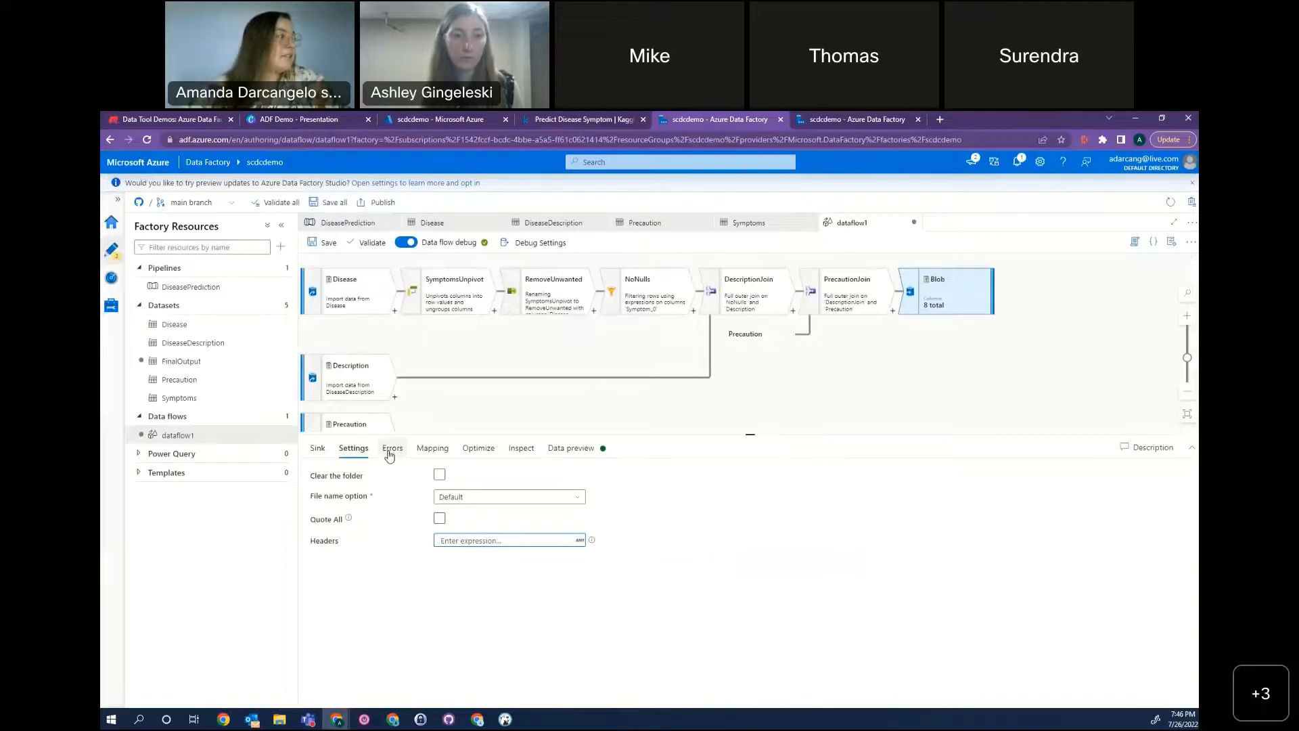
{"action": "left_click", "coordinate": [388, 452]}
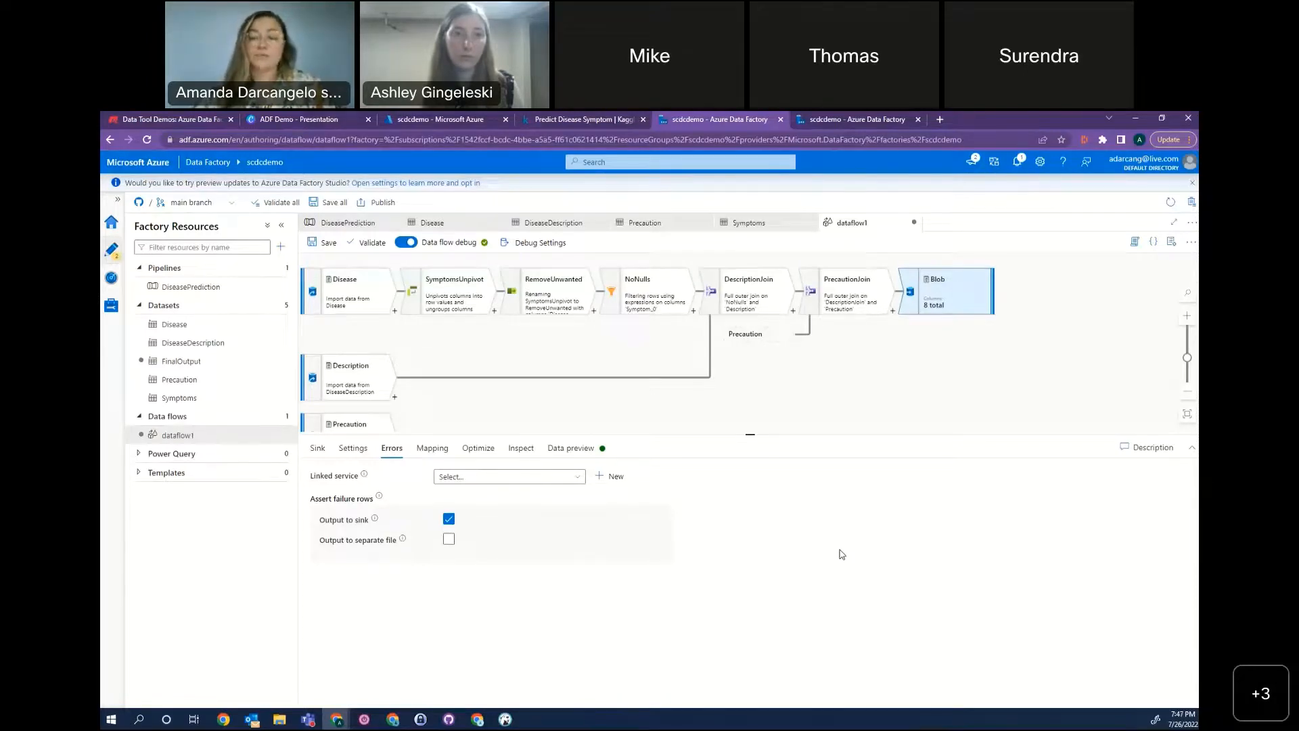
{"action": "left_click", "coordinate": [428, 450]}
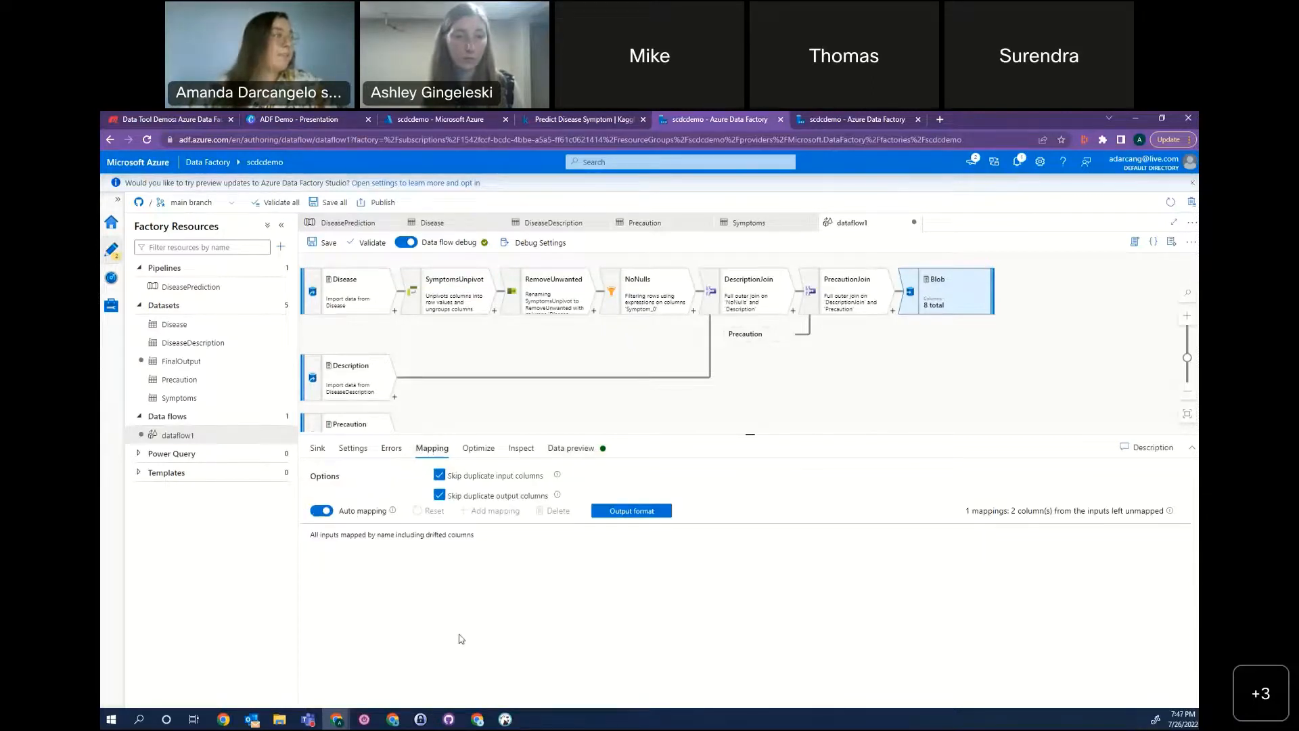
{"action": "left_click", "coordinate": [315, 511]}
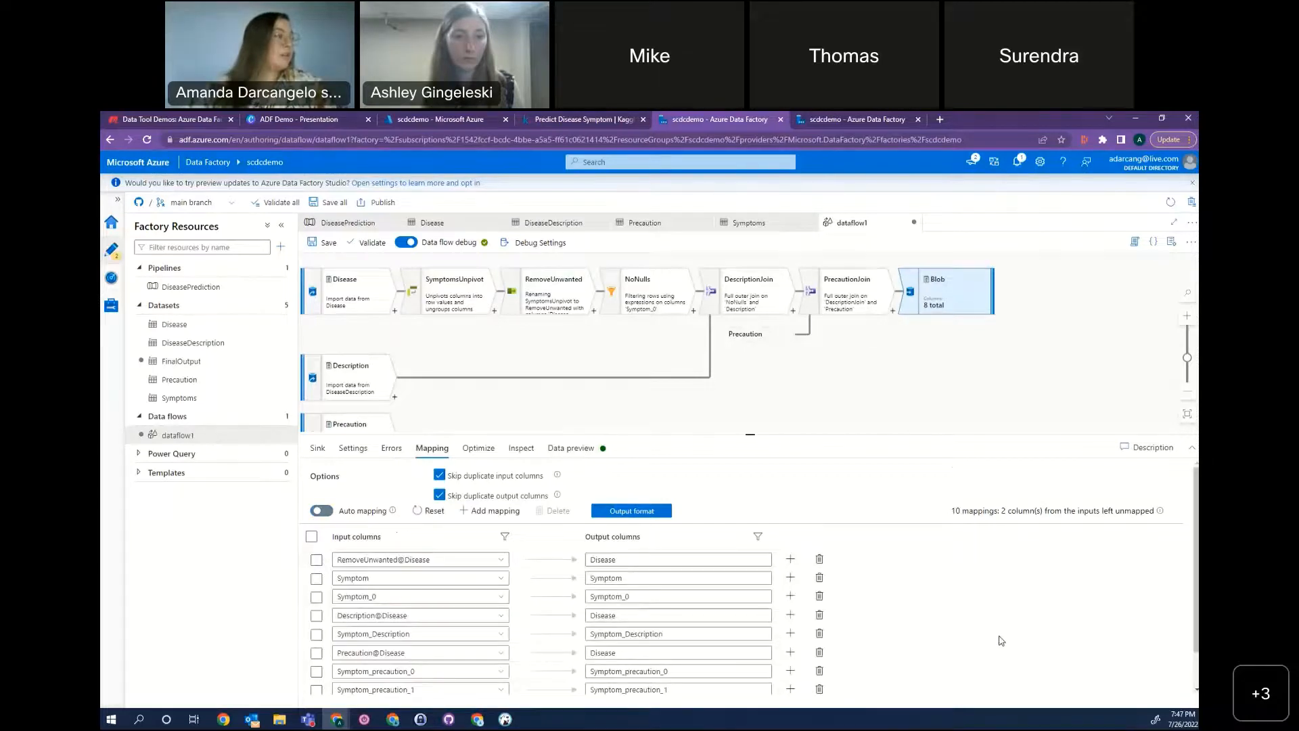
{"action": "scroll", "coordinate": [1001, 640], "scroll_direction": "down", "scroll_amount": 1}
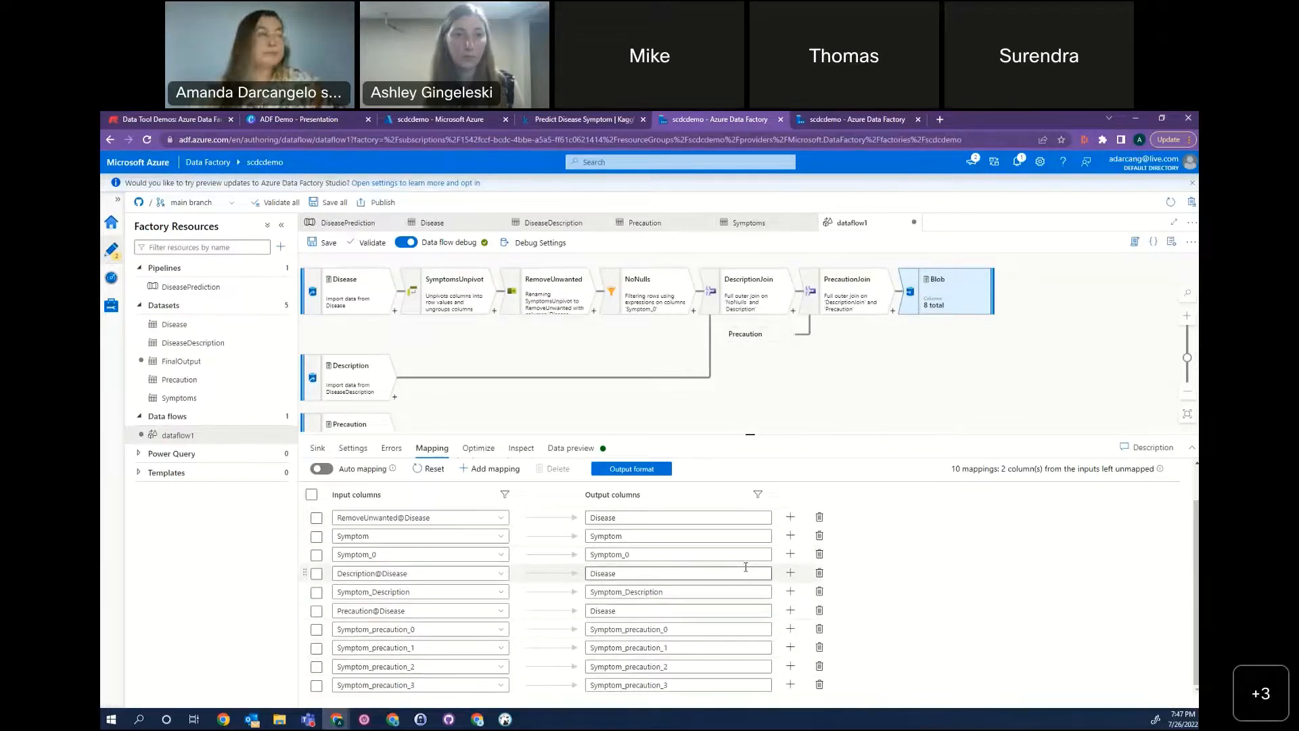
Examine the Blob sink's partition options and its output schema.
{"action": "left_click", "coordinate": [498, 452]}
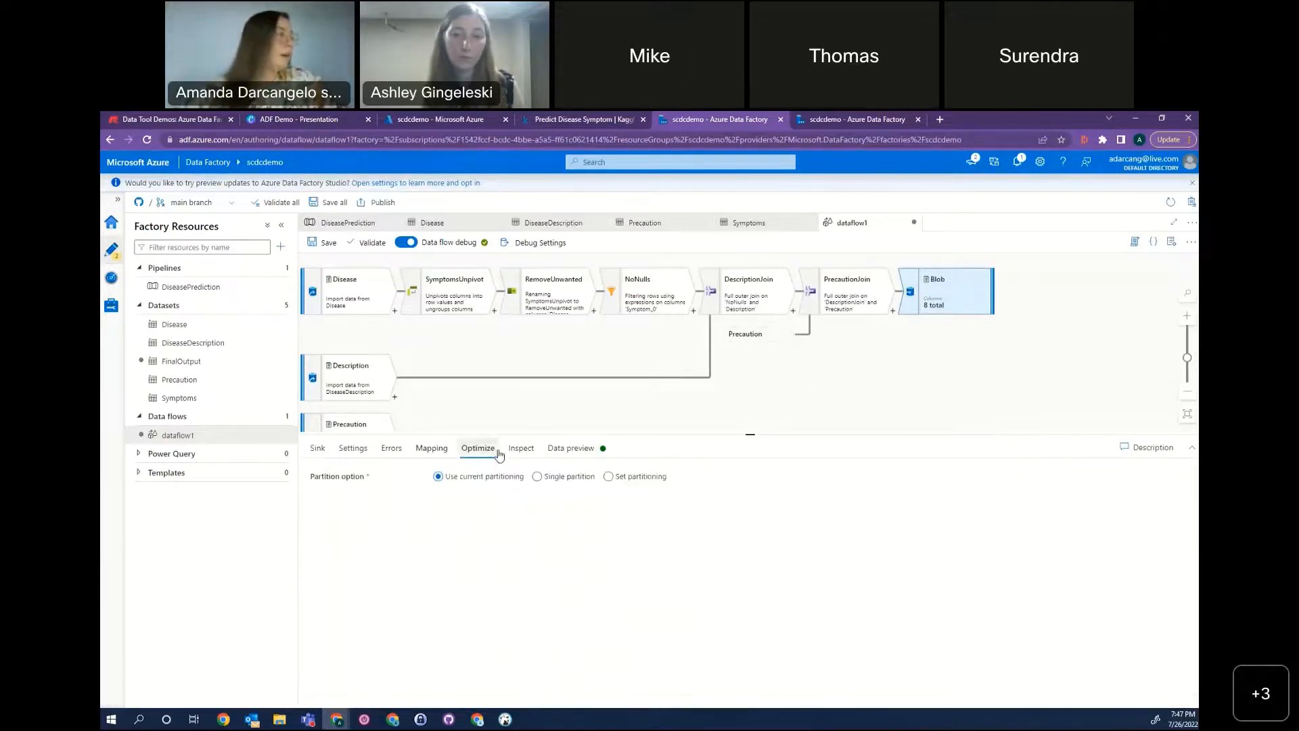
{"action": "left_click", "coordinate": [516, 451]}
{"action": "left_click", "coordinate": [495, 453]}
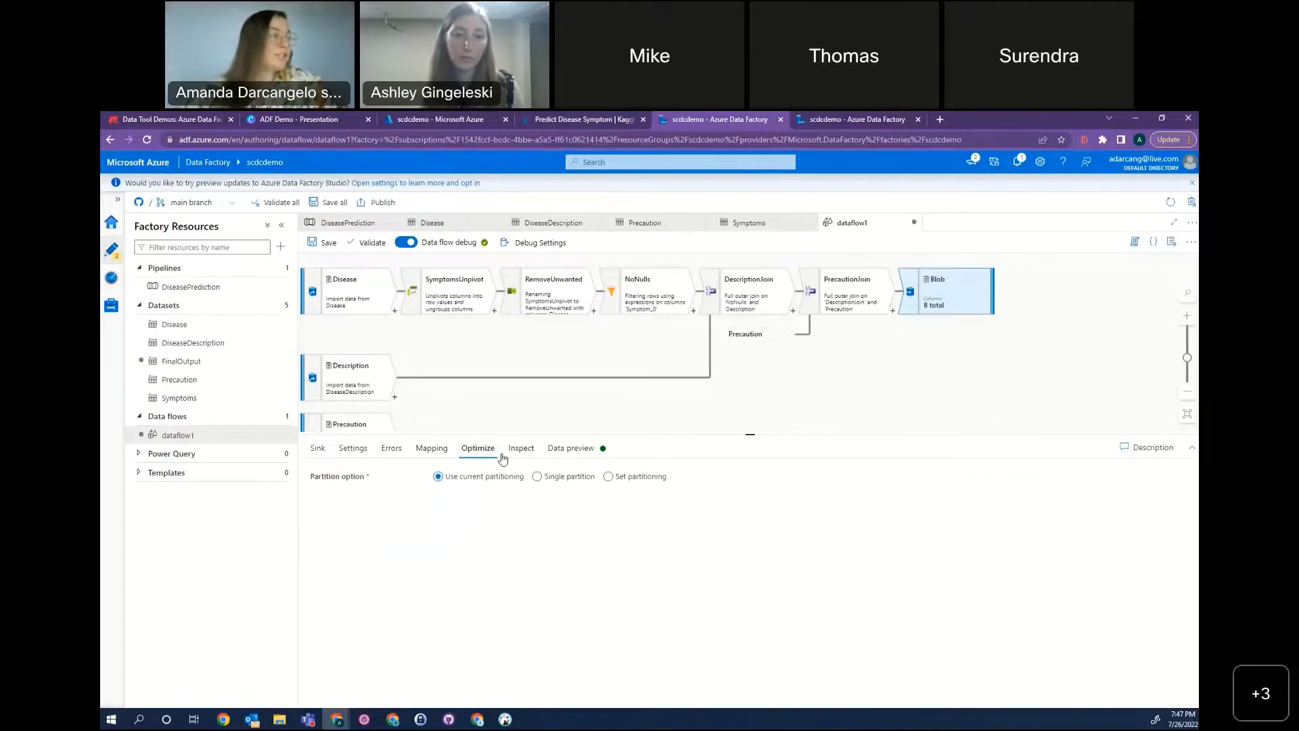
{"action": "left_click", "coordinate": [521, 450]}
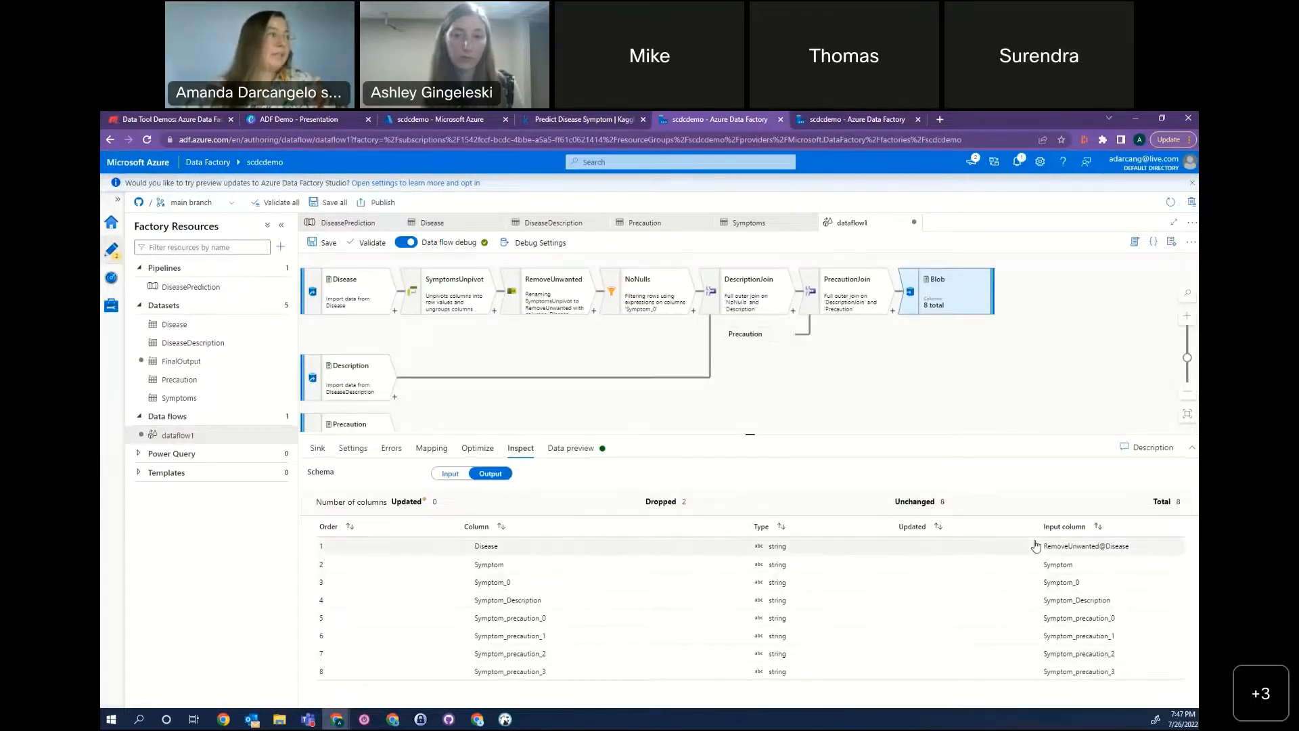
Deselect the Blob sink and save all data factory changes to the Git repository.
{"action": "left_click", "coordinate": [977, 344]}
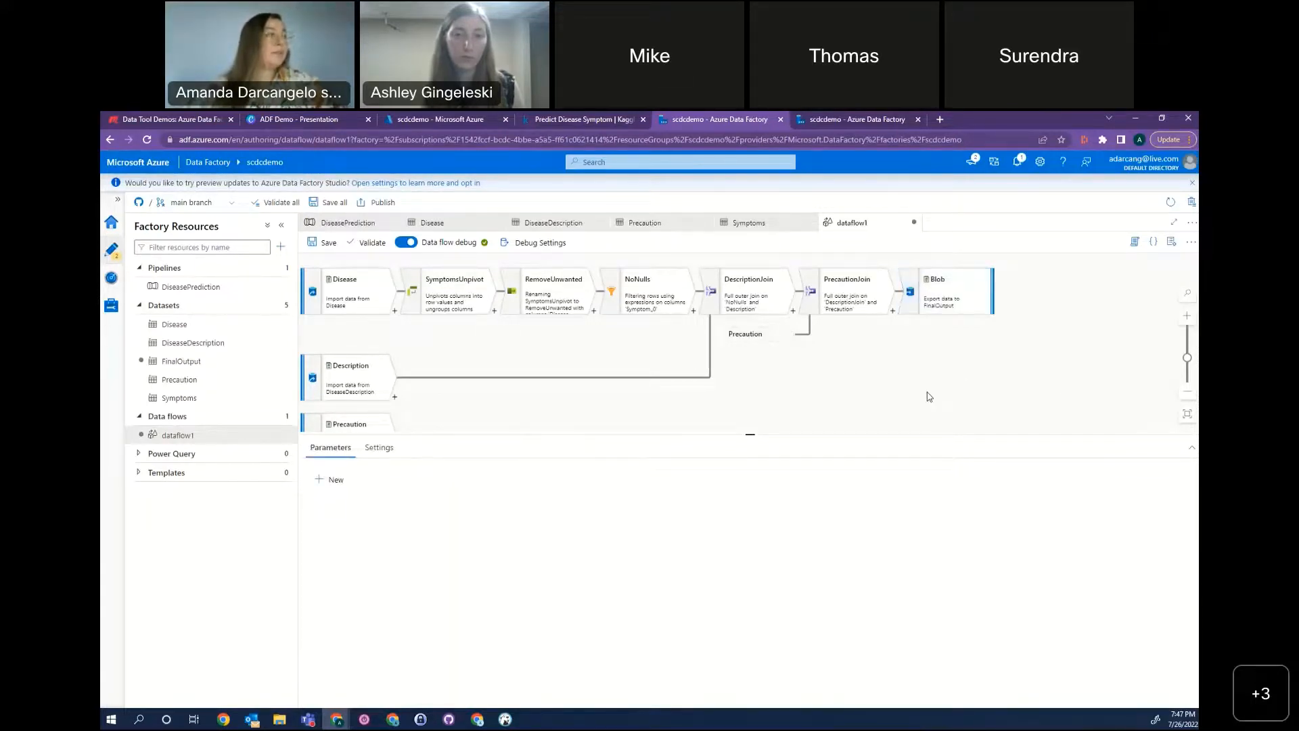
{"action": "left_click", "coordinate": [399, 203]}
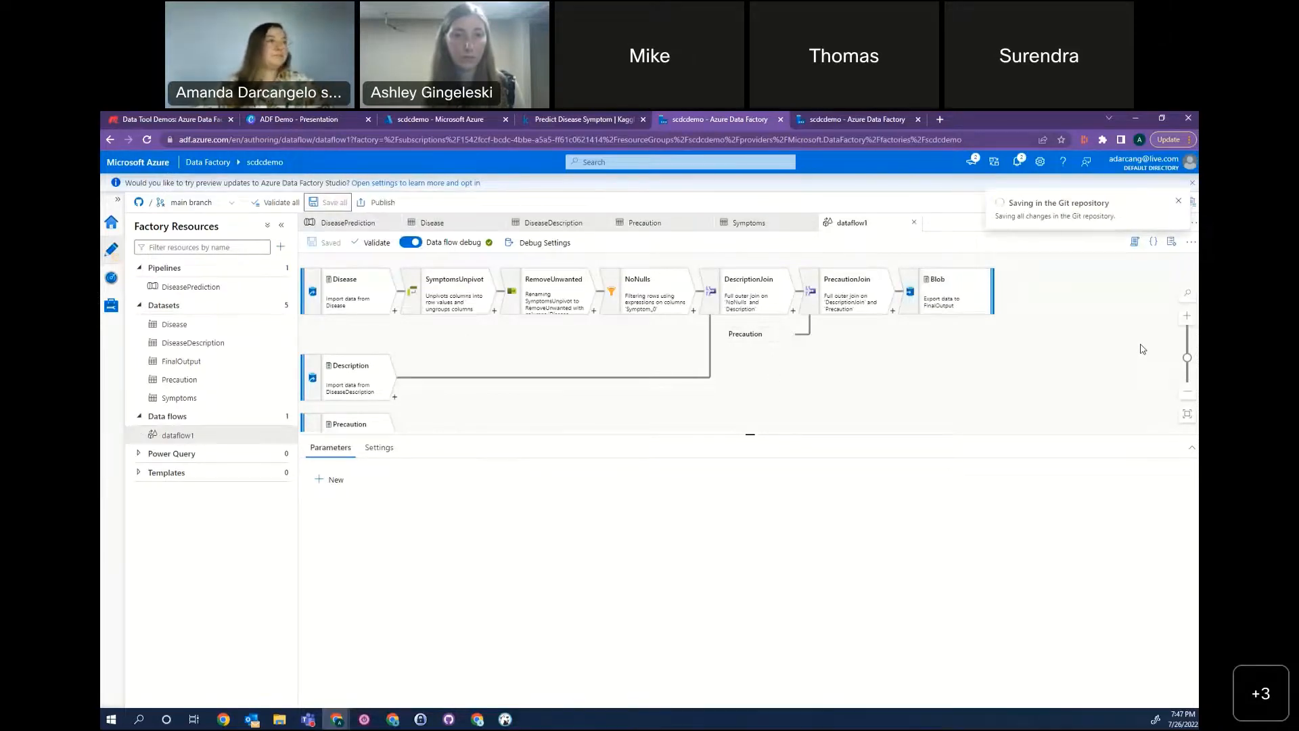
Return to the DiseasePrediction pipeline and open its options for adding a trigger.
{"action": "left_click", "coordinate": [372, 224]}
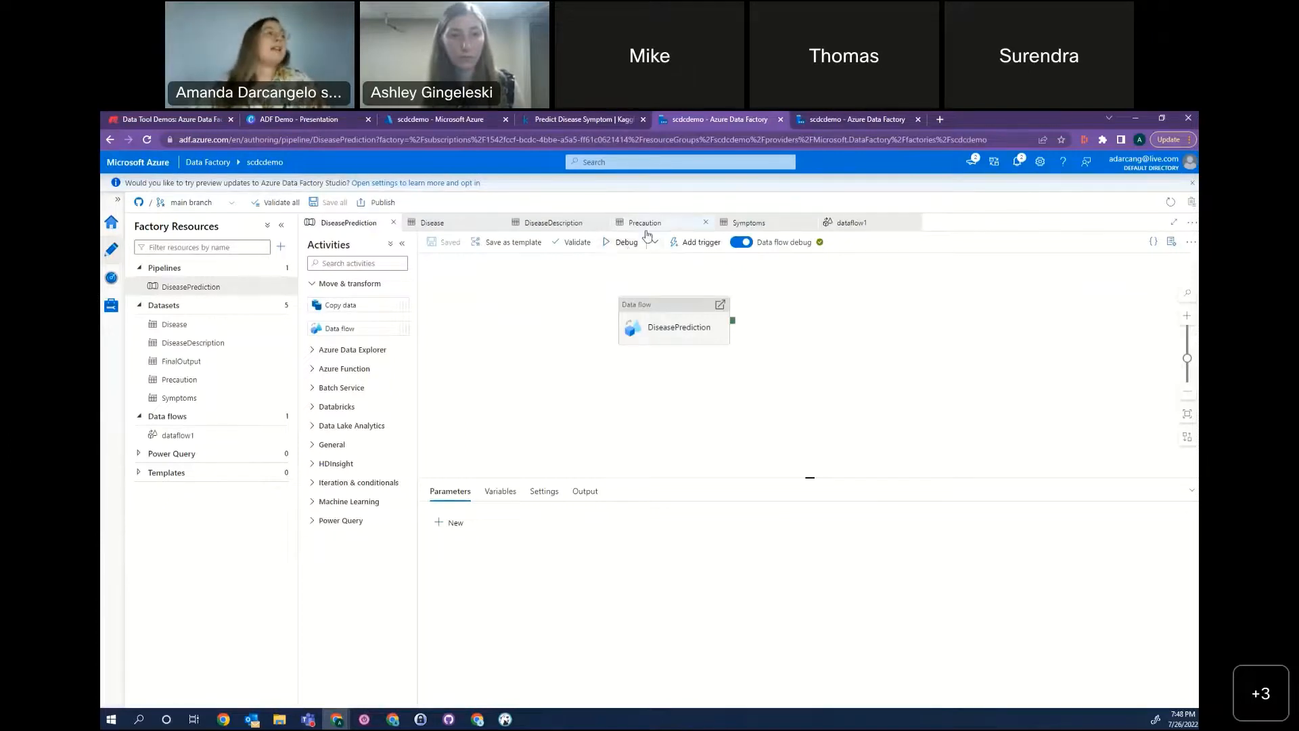
{"action": "left_click", "coordinate": [701, 244]}
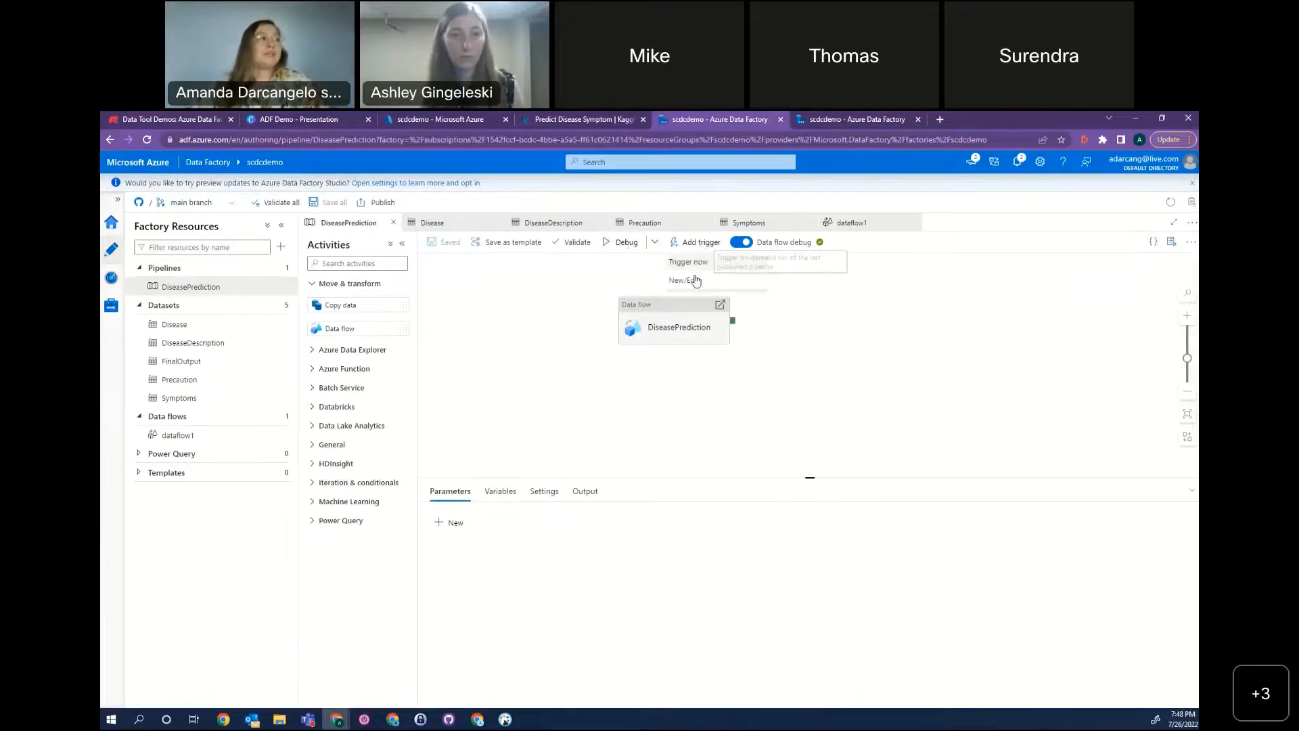